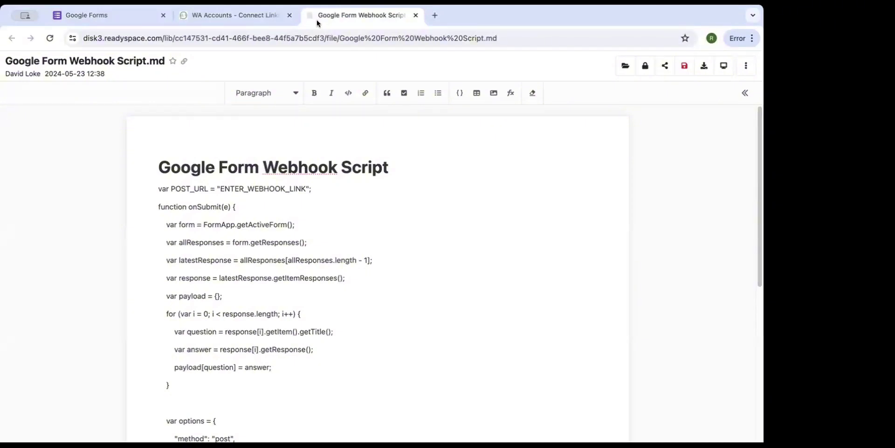
Create a new form from the Event Registration template on the Google Forms home page.
{"action": "left_click", "coordinate": [105, 19]}
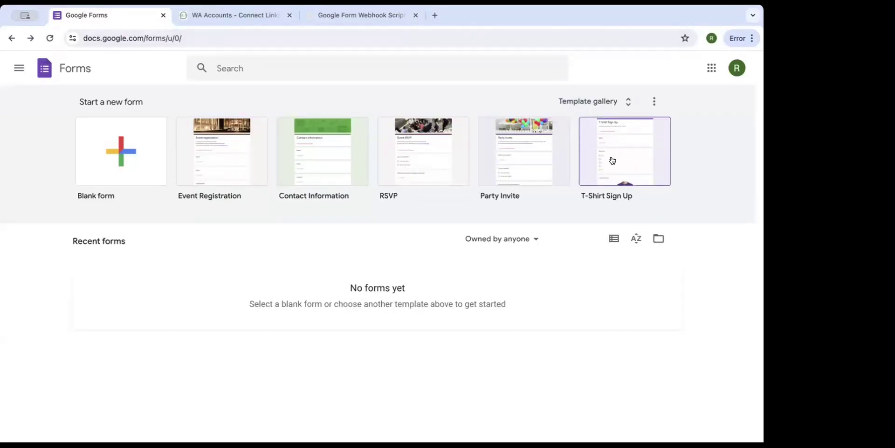
{"action": "left_click", "coordinate": [231, 168]}
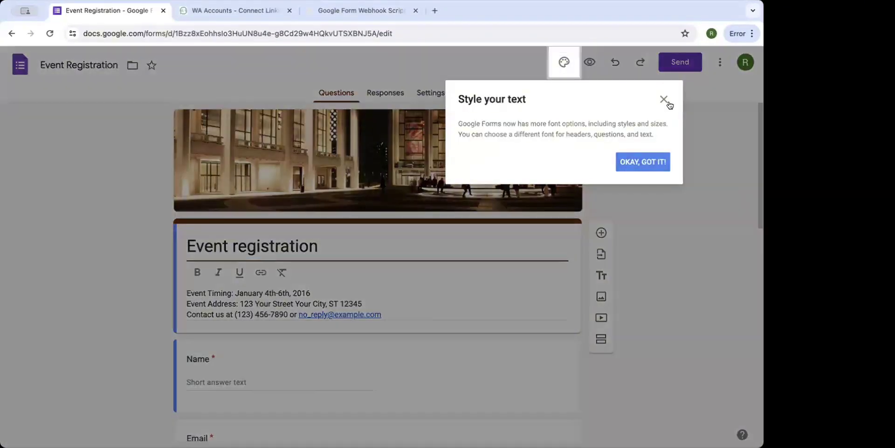
Close the 'Style your text' tip and review the Name, Email, Organization, attendance, dietary and payment questions.
{"action": "left_click", "coordinate": [668, 103]}
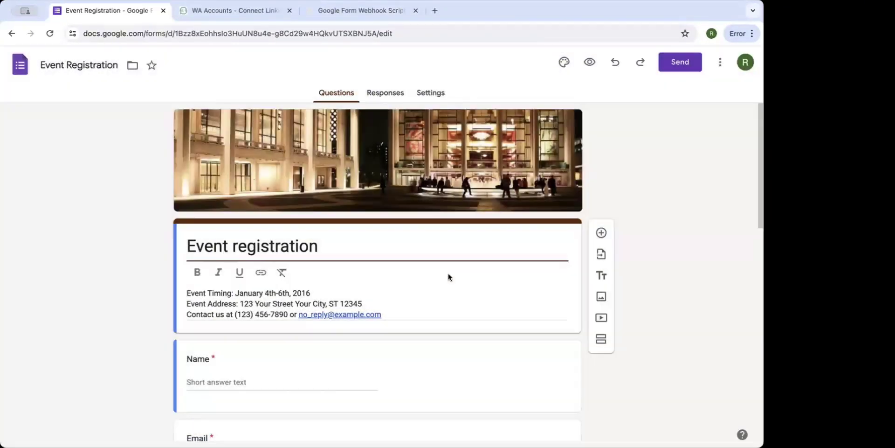
{"action": "scroll", "coordinate": [449, 275], "scroll_direction": "down", "scroll_amount": 4}
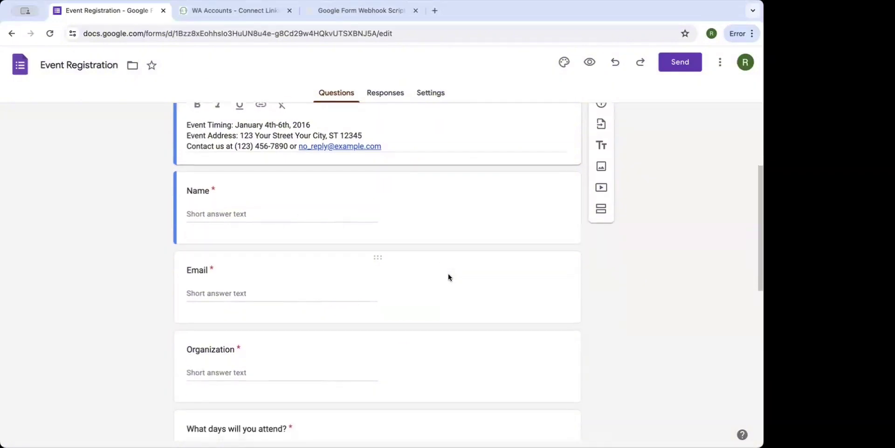
{"action": "scroll", "coordinate": [449, 277], "scroll_direction": "down", "scroll_amount": 2}
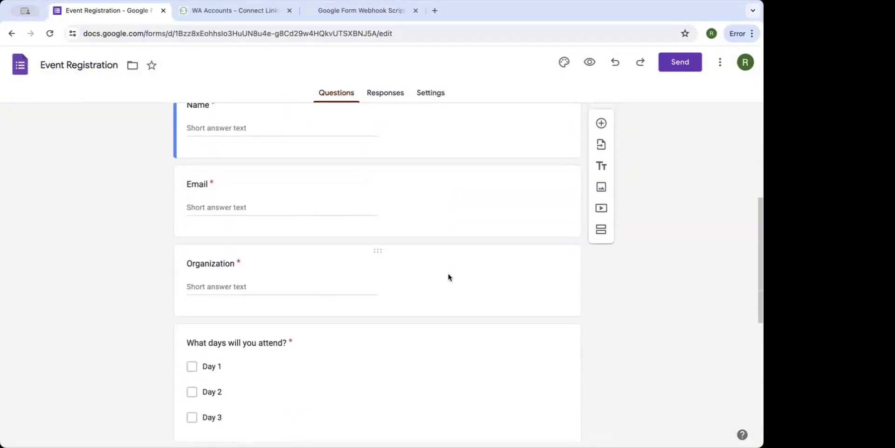
{"action": "scroll", "coordinate": [449, 277], "scroll_direction": "up", "scroll_amount": 2}
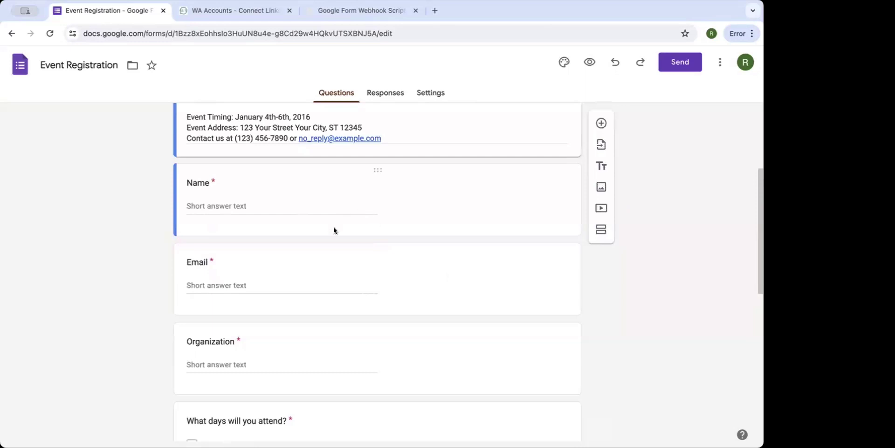
{"action": "scroll", "coordinate": [312, 249], "scroll_direction": "down", "scroll_amount": 2}
{"action": "scroll", "coordinate": [313, 252], "scroll_direction": "down", "scroll_amount": 7}
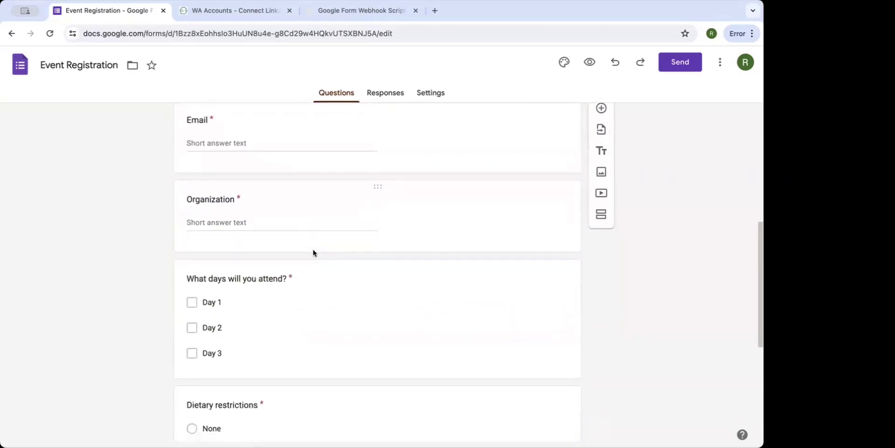
{"action": "scroll", "coordinate": [314, 250], "scroll_direction": "up", "scroll_amount": 5}
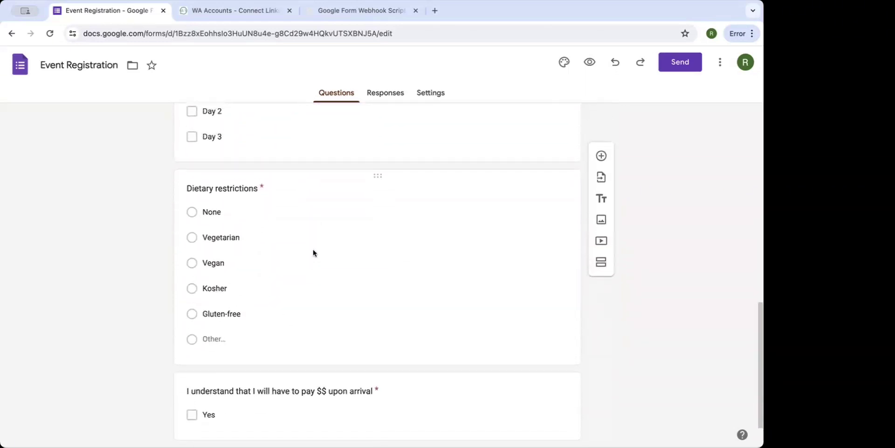
{"action": "scroll", "coordinate": [313, 251], "scroll_direction": "up", "scroll_amount": 2}
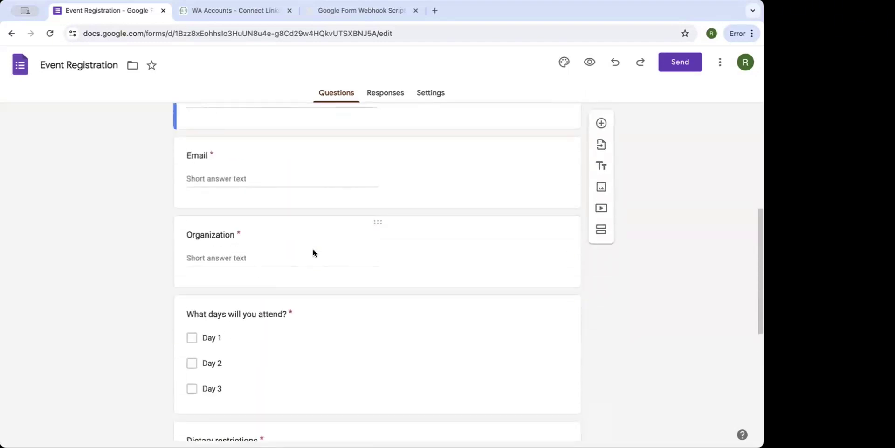
{"action": "scroll", "coordinate": [312, 252], "scroll_direction": "up", "scroll_amount": 1}
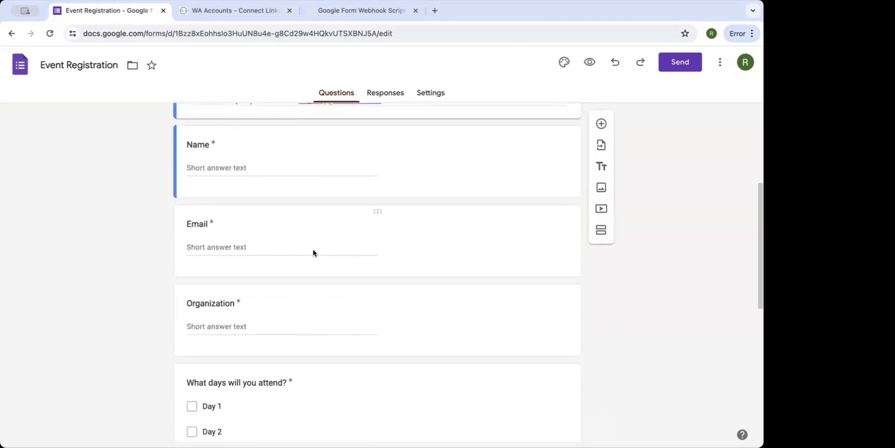
{"action": "scroll", "coordinate": [313, 252], "scroll_direction": "down", "scroll_amount": 1}
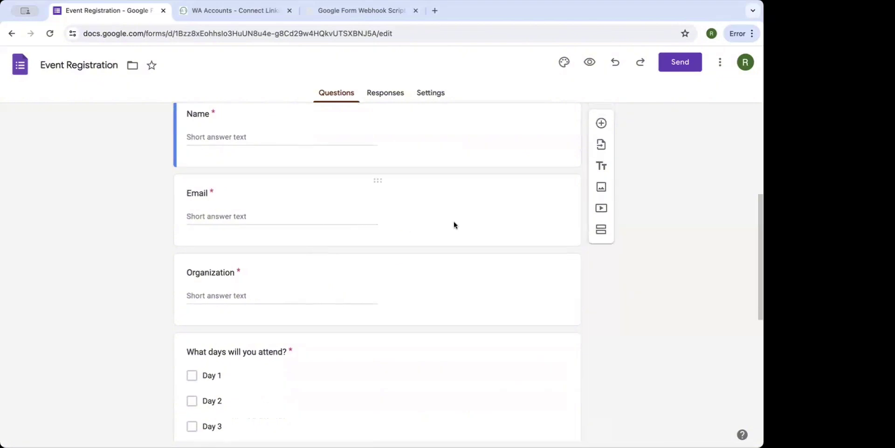
Add a new short-answer question titled 'WhatsApp Number'.
{"action": "left_click", "coordinate": [602, 123]}
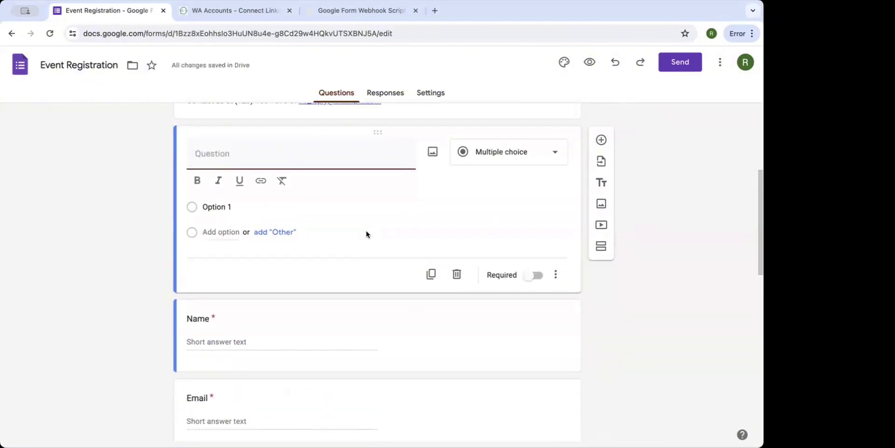
{"action": "type", "text": "WhatsApp Numbe"}
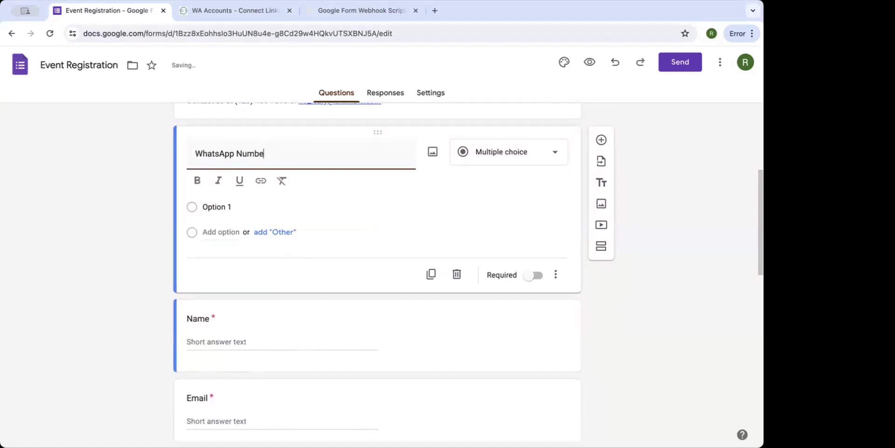
{"action": "type", "text": "r"}
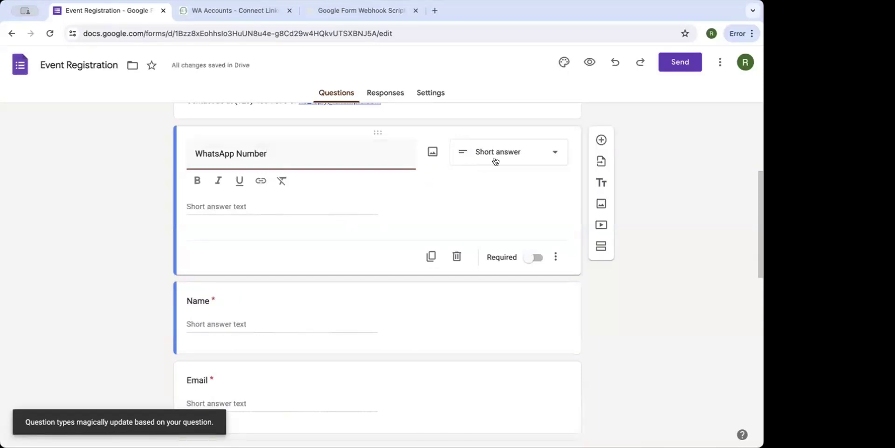
{"action": "left_click", "coordinate": [516, 154]}
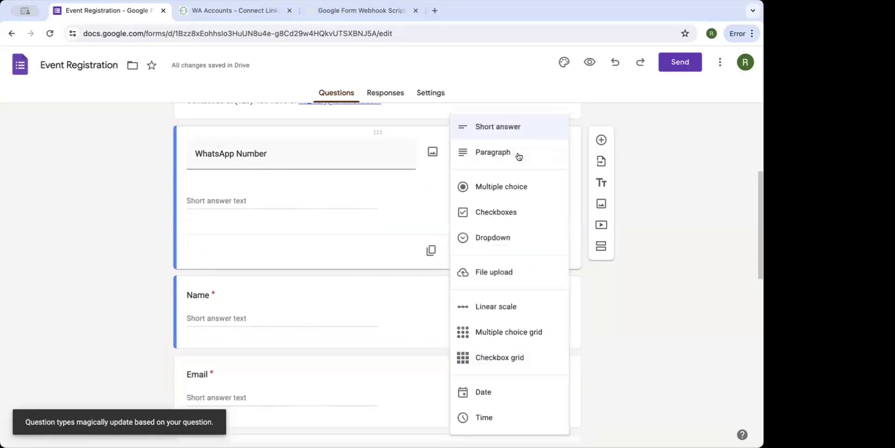
{"action": "left_click", "coordinate": [514, 130]}
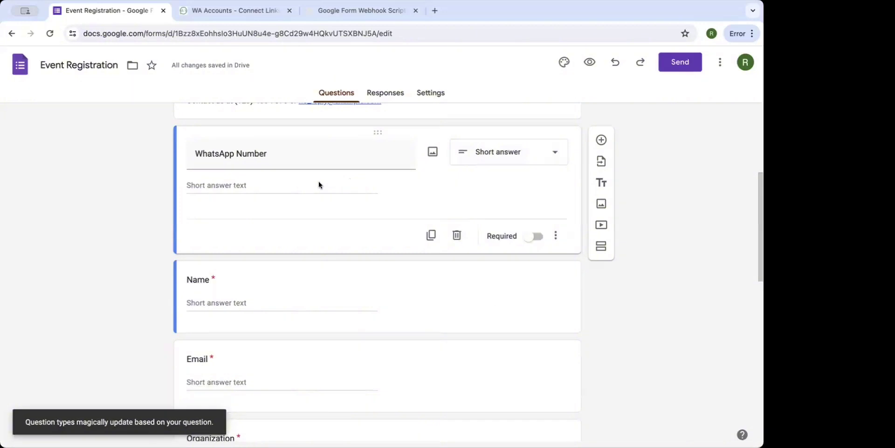
Move the WhatsApp Number question directly below Name and make it required.
{"action": "left_click_drag", "start_coordinate": [379, 134], "coordinate": [371, 215]}
{"action": "scroll", "coordinate": [387, 195], "scroll_direction": "down", "scroll_amount": 3}
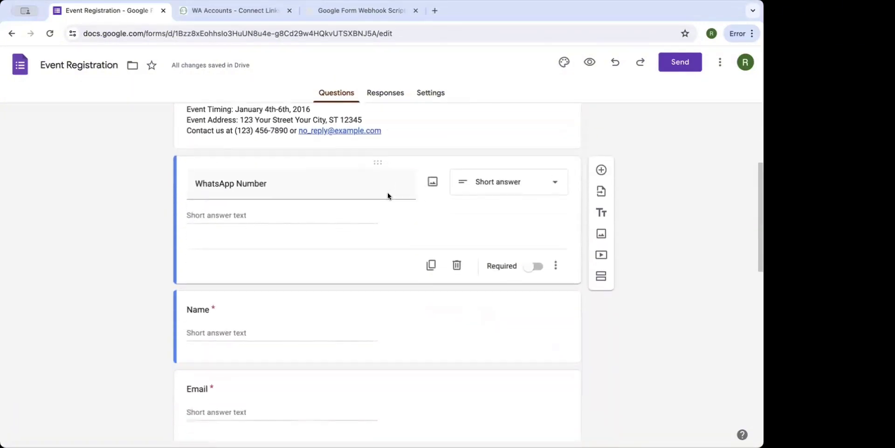
{"action": "left_click_drag", "start_coordinate": [376, 158], "coordinate": [349, 239]}
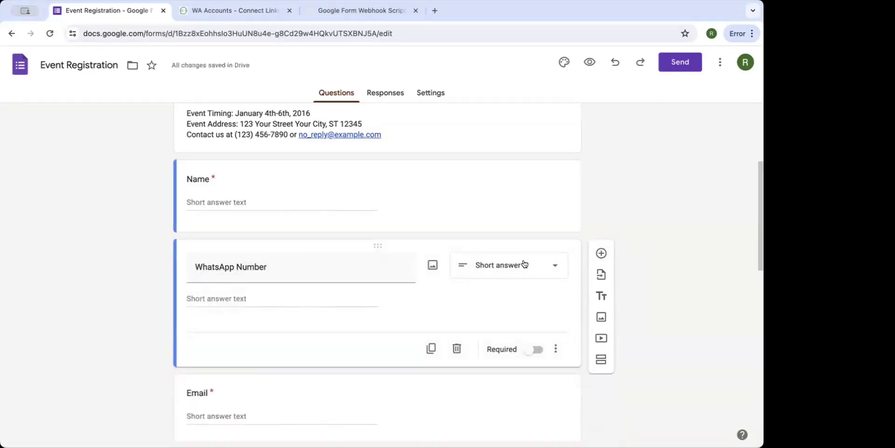
{"action": "left_click", "coordinate": [524, 349]}
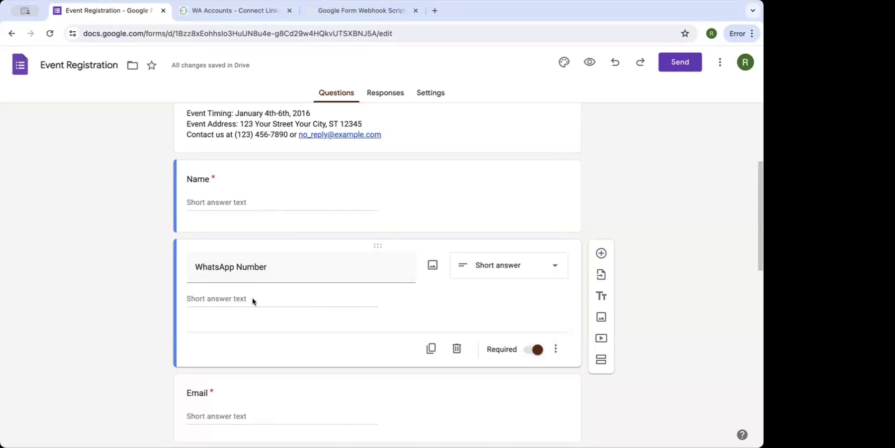
{"action": "triple_click", "coordinate": [282, 276]}
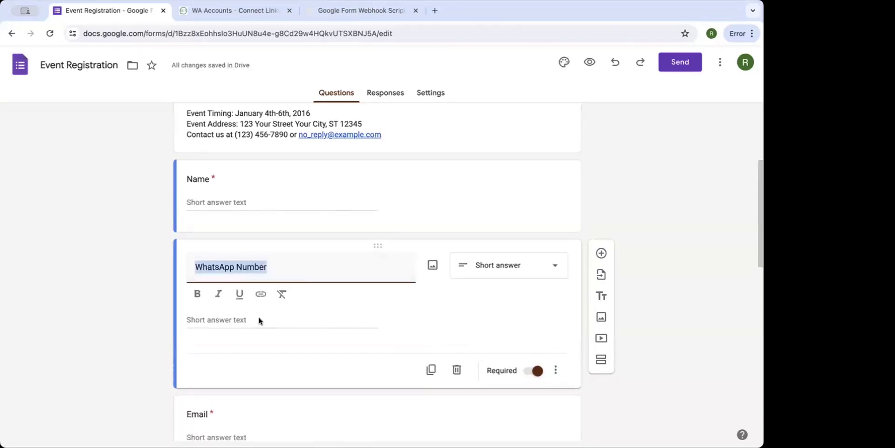
{"action": "left_click", "coordinate": [259, 318]}
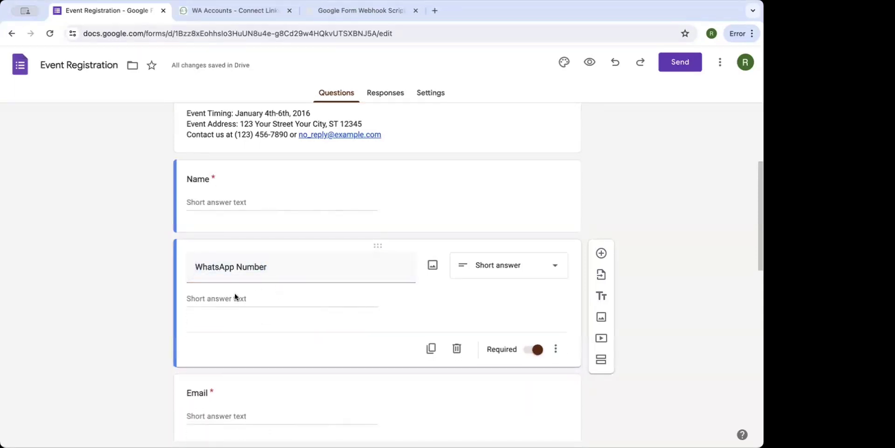
{"action": "scroll", "coordinate": [293, 348], "scroll_direction": "down", "scroll_amount": 1}
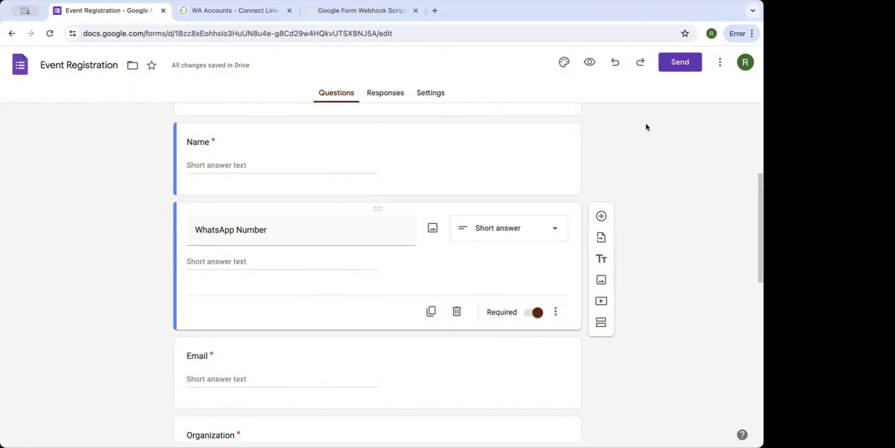
{"action": "scroll", "coordinate": [496, 171], "scroll_direction": "up", "scroll_amount": 1}
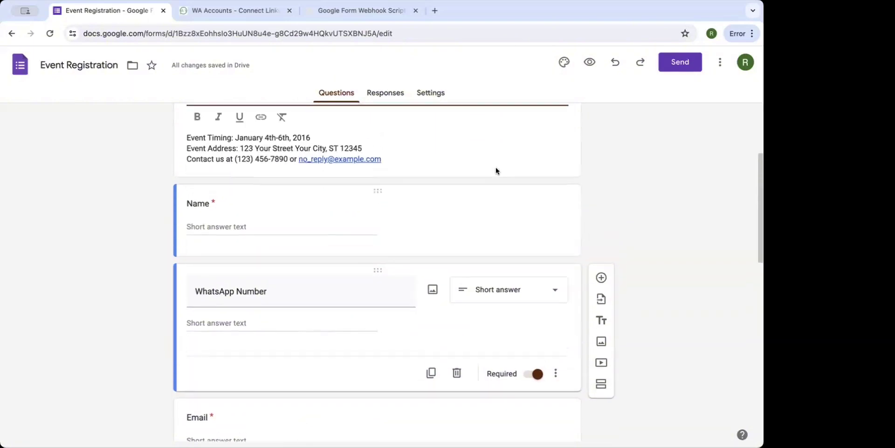
{"action": "scroll", "coordinate": [496, 171], "scroll_direction": "up", "scroll_amount": 3}
{"action": "scroll", "coordinate": [496, 171], "scroll_direction": "down", "scroll_amount": 4}
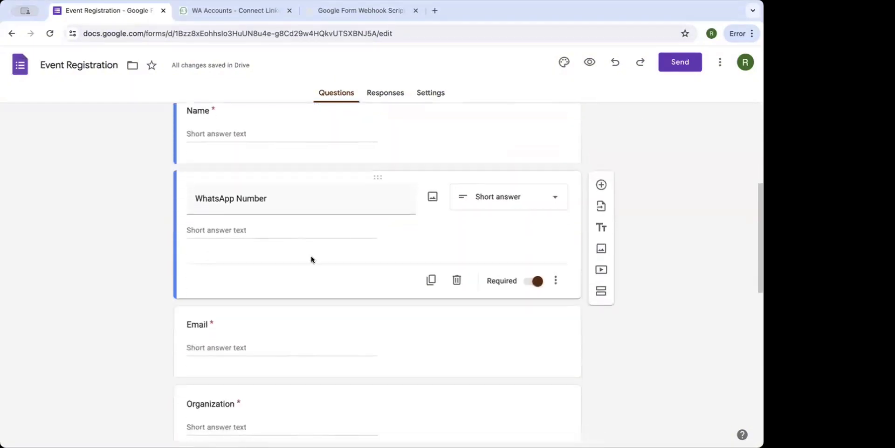
Delete the Organization question from the form.
{"action": "left_click", "coordinate": [258, 341]}
{"action": "scroll", "coordinate": [290, 342], "scroll_direction": "up", "scroll_amount": 1}
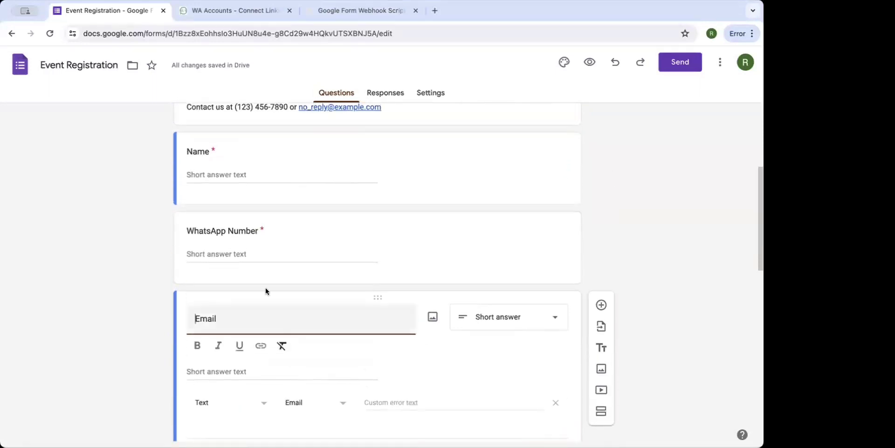
{"action": "left_click", "coordinate": [259, 230]}
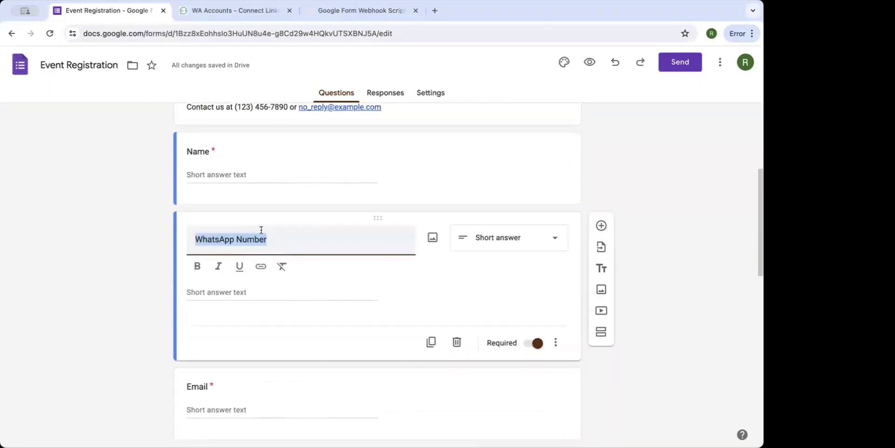
{"action": "left_click", "coordinate": [289, 390]}
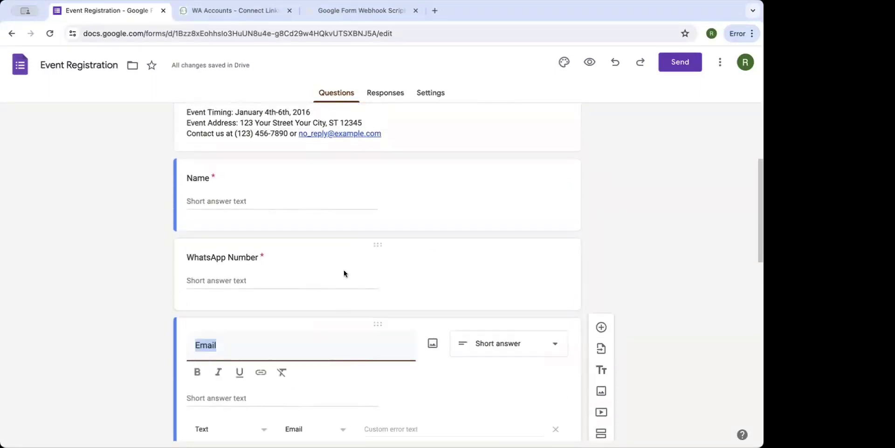
{"action": "scroll", "coordinate": [355, 291], "scroll_direction": "down", "scroll_amount": 6}
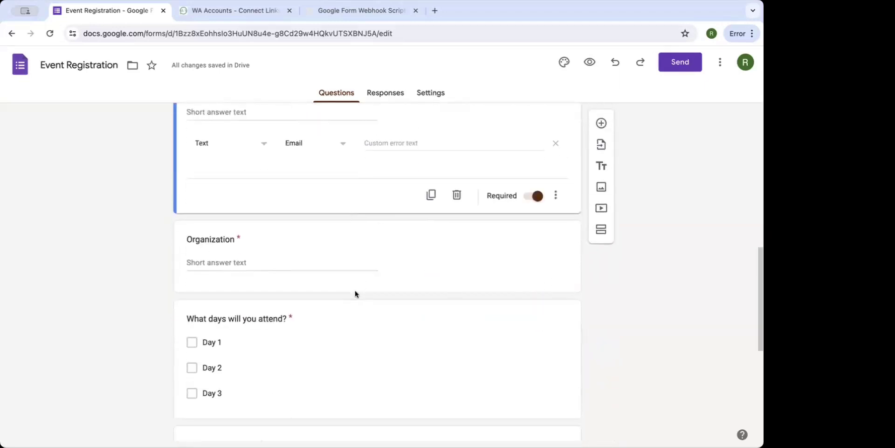
{"action": "left_click", "coordinate": [483, 252]}
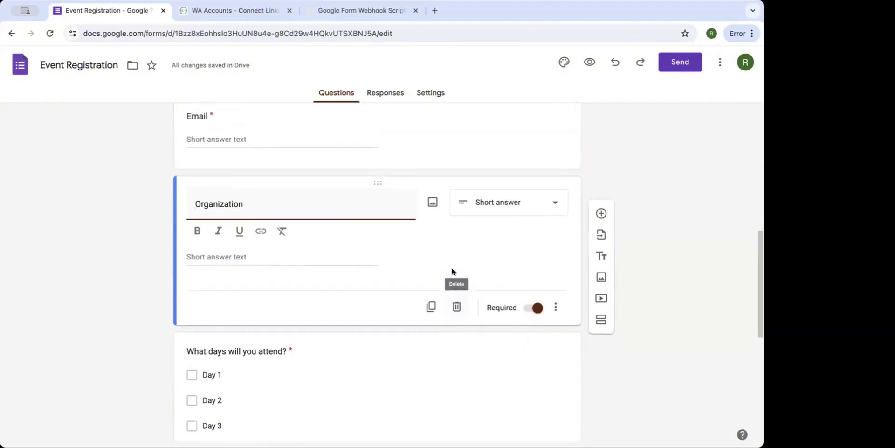
{"action": "left_click", "coordinate": [455, 307]}
Check the remaining questions and bring up the form's Responses view.
{"action": "scroll", "coordinate": [399, 291], "scroll_direction": "down", "scroll_amount": 2}
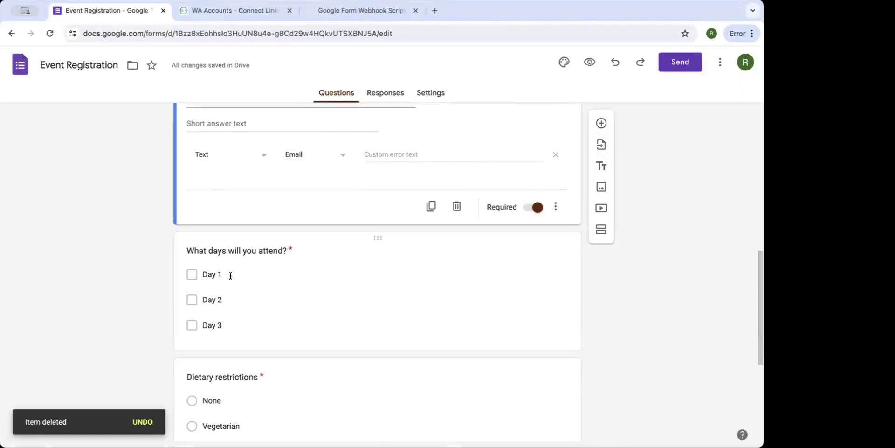
{"action": "scroll", "coordinate": [230, 275], "scroll_direction": "down", "scroll_amount": 5}
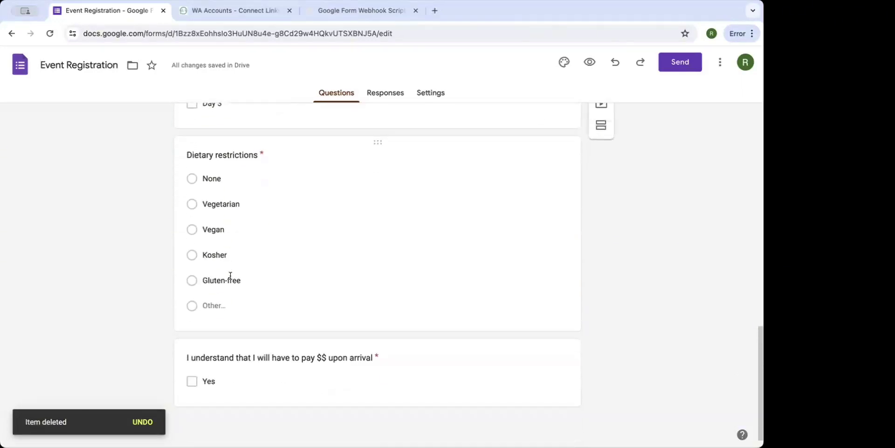
{"action": "scroll", "coordinate": [230, 276], "scroll_direction": "up", "scroll_amount": 4}
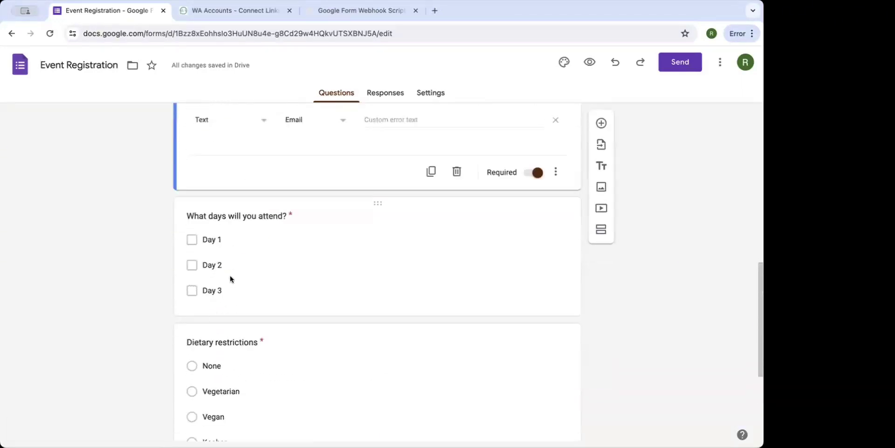
{"action": "scroll", "coordinate": [230, 275], "scroll_direction": "up", "scroll_amount": 7}
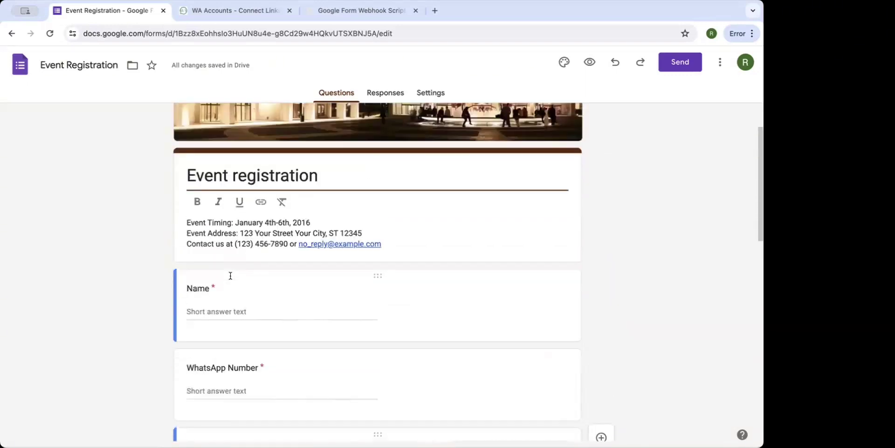
{"action": "scroll", "coordinate": [230, 275], "scroll_direction": "up", "scroll_amount": 3}
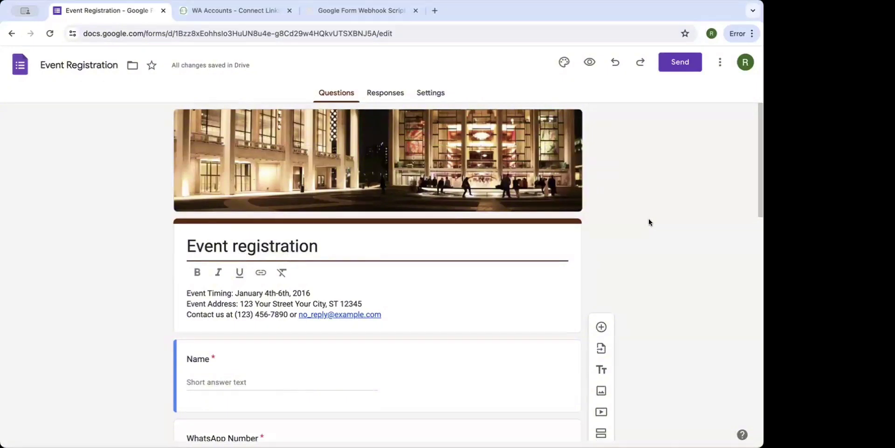
{"action": "left_click", "coordinate": [381, 92]}
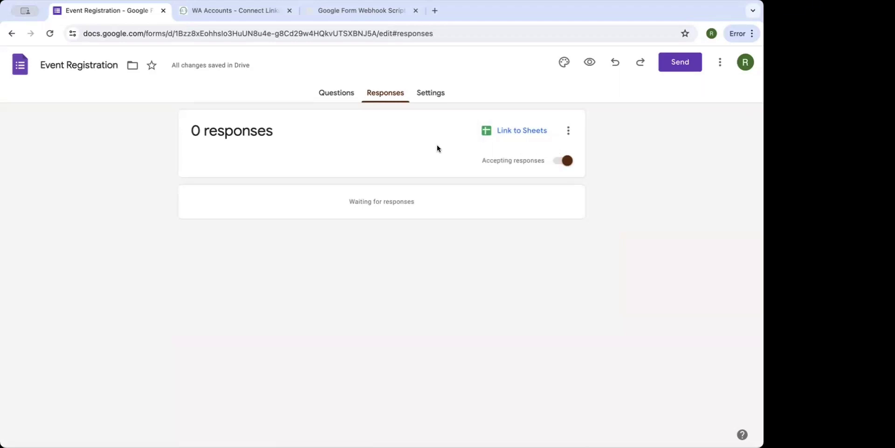
In the form Settings, keep Collect email addresses set to Do not collect.
{"action": "left_click", "coordinate": [438, 97]}
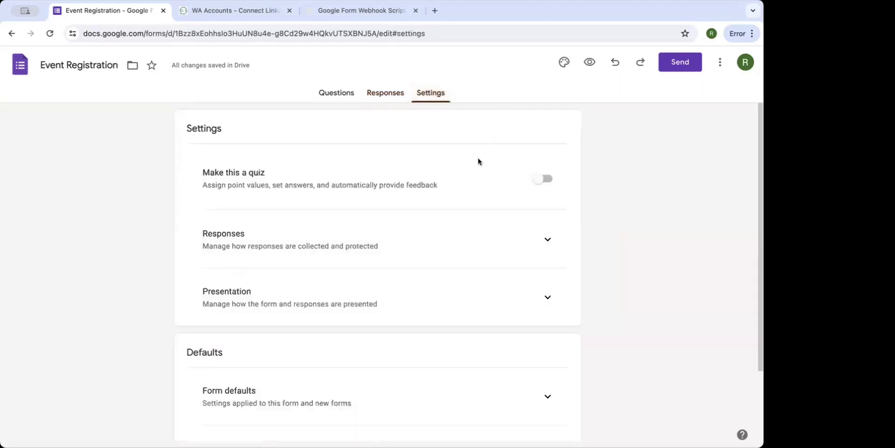
{"action": "scroll", "coordinate": [638, 218], "scroll_direction": "down", "scroll_amount": 3}
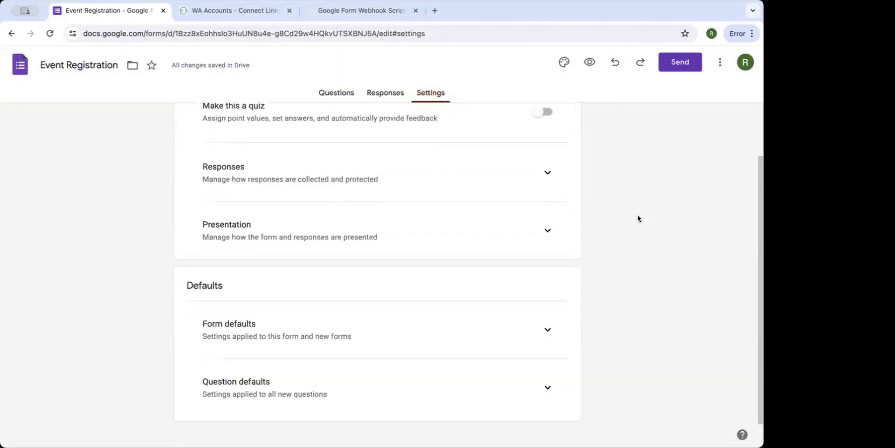
{"action": "left_click", "coordinate": [544, 173]}
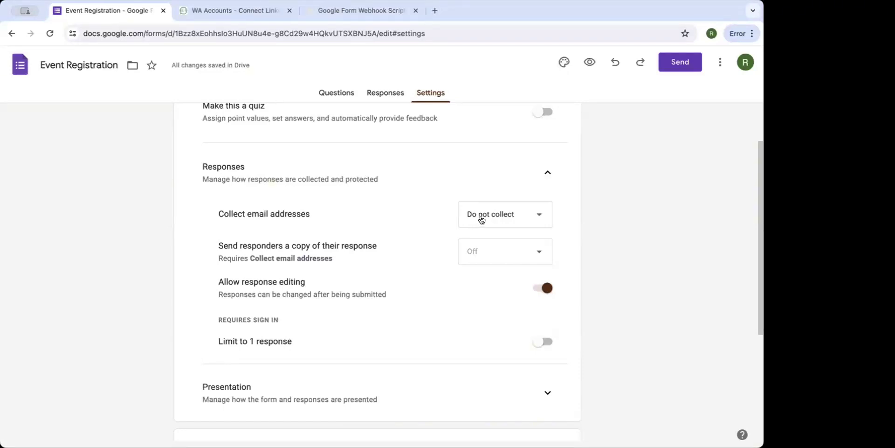
{"action": "left_click", "coordinate": [482, 219]}
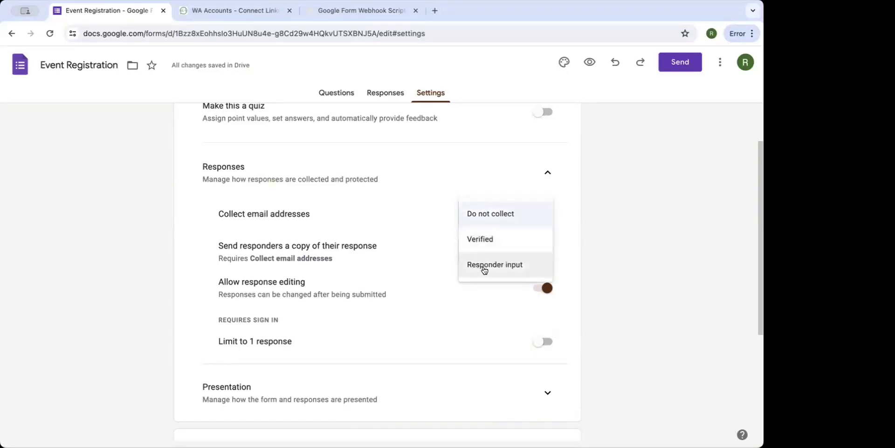
{"action": "left_click", "coordinate": [421, 240]}
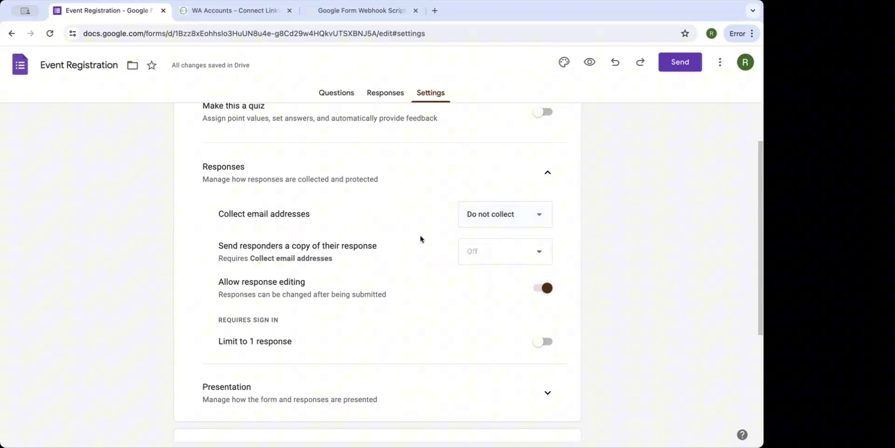
{"action": "left_click", "coordinate": [490, 213]}
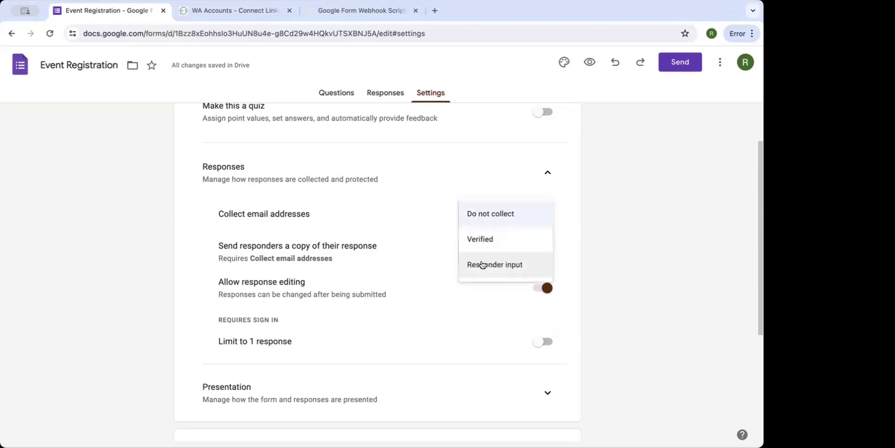
{"action": "left_click", "coordinate": [589, 226]}
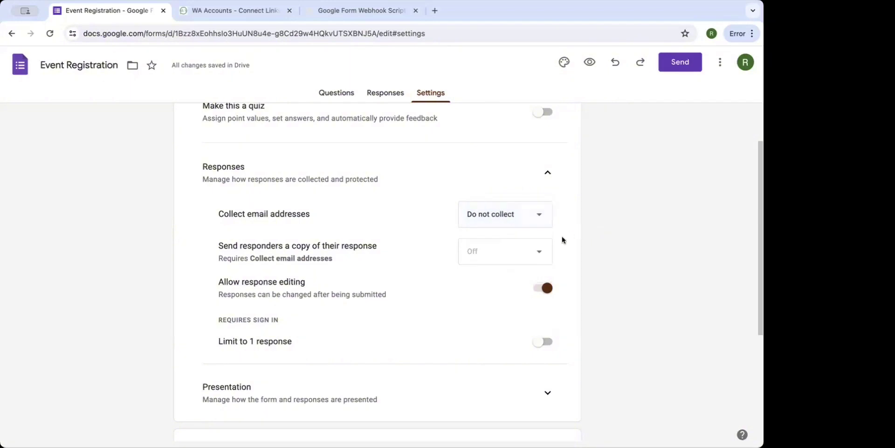
{"action": "scroll", "coordinate": [562, 239], "scroll_direction": "down", "scroll_amount": 1}
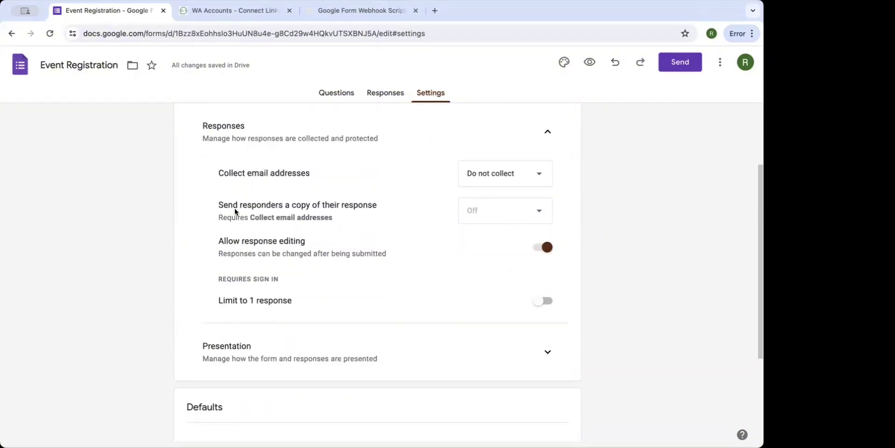
{"action": "left_click_drag", "start_coordinate": [228, 205], "coordinate": [333, 214]}
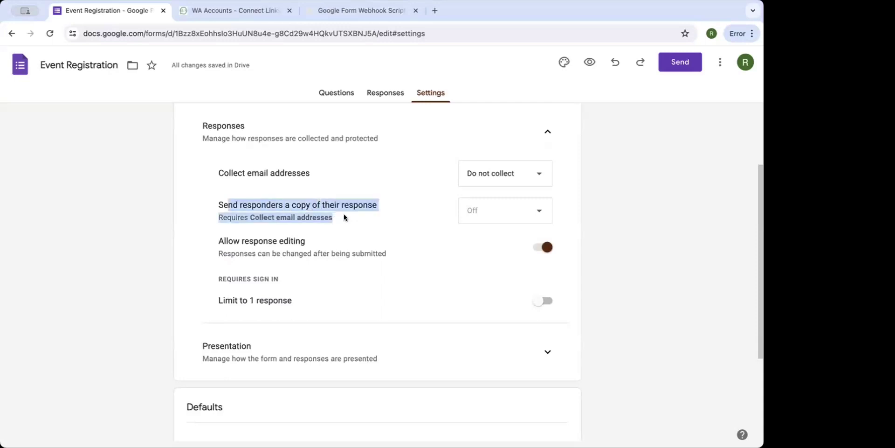
Expand the Form defaults settings and bring up the form's ⋮ More options menu.
{"action": "scroll", "coordinate": [348, 228], "scroll_direction": "down", "scroll_amount": 2}
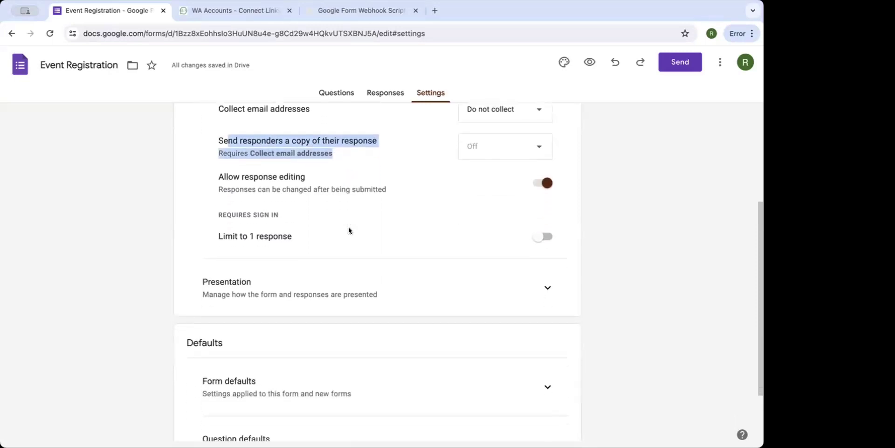
{"action": "scroll", "coordinate": [256, 225], "scroll_direction": "down", "scroll_amount": 2}
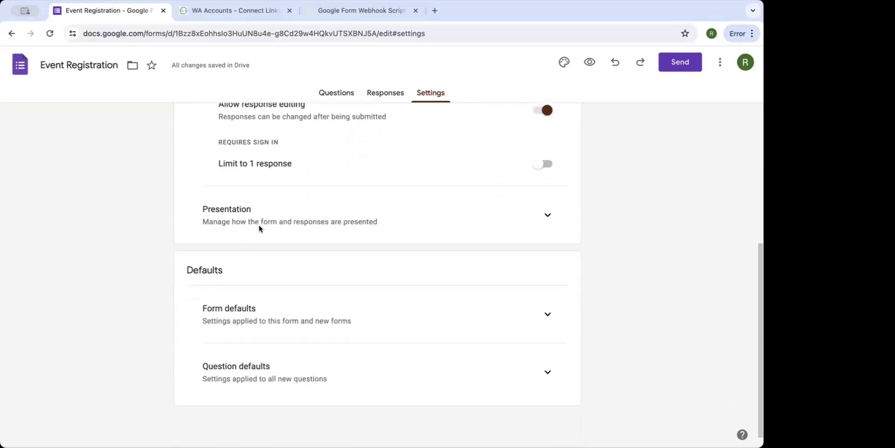
{"action": "left_click", "coordinate": [544, 310]}
{"action": "scroll", "coordinate": [472, 323], "scroll_direction": "down", "scroll_amount": 1}
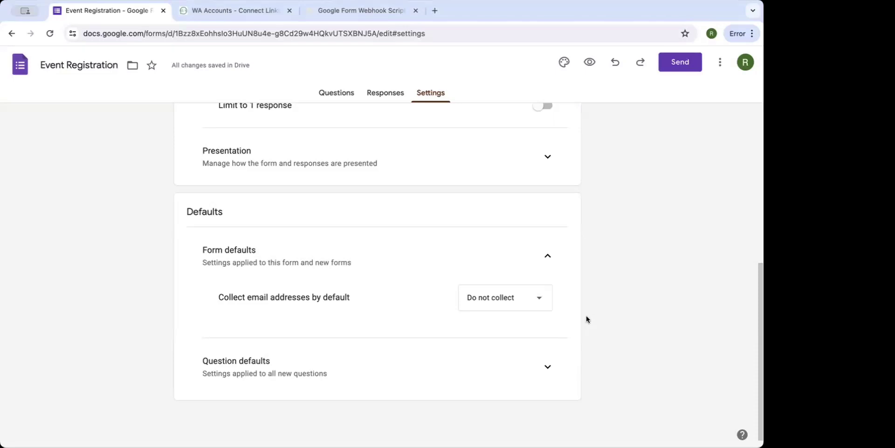
{"action": "scroll", "coordinate": [586, 319], "scroll_direction": "up", "scroll_amount": 6}
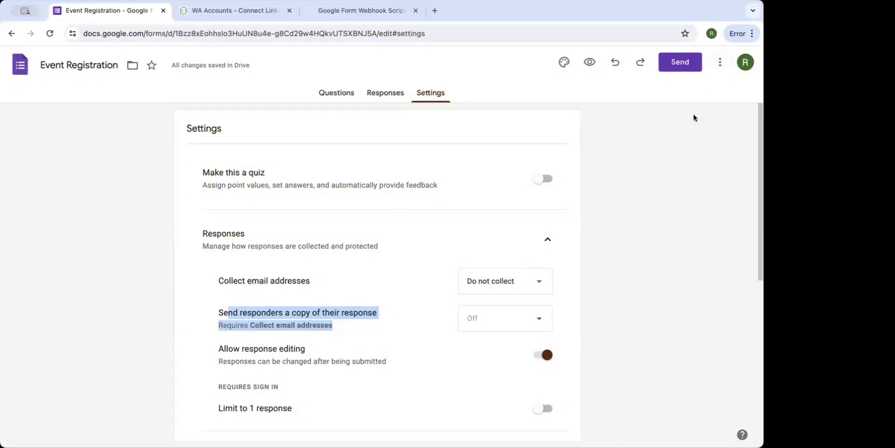
{"action": "left_click", "coordinate": [715, 66]}
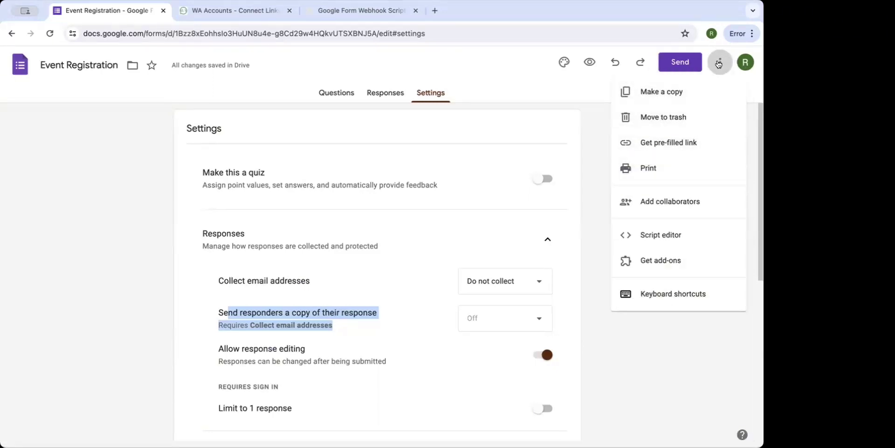
Create a form-bound Apps Script project and rename it 'Event Registration'.
{"action": "left_click", "coordinate": [671, 232]}
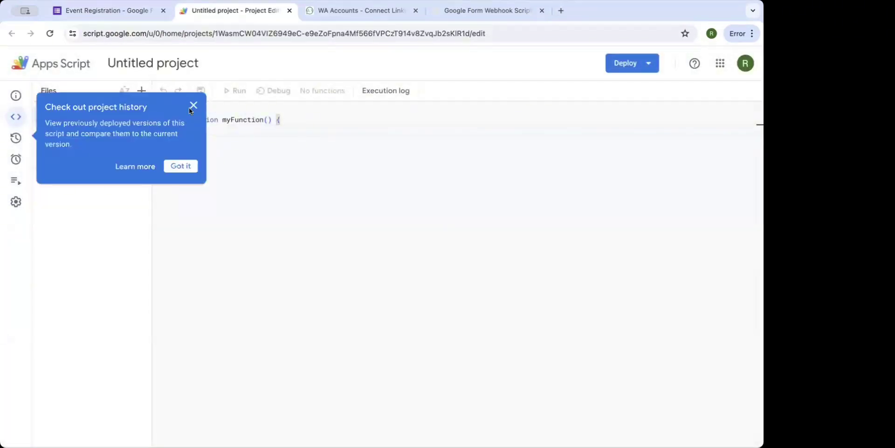
{"action": "left_click", "coordinate": [193, 105]}
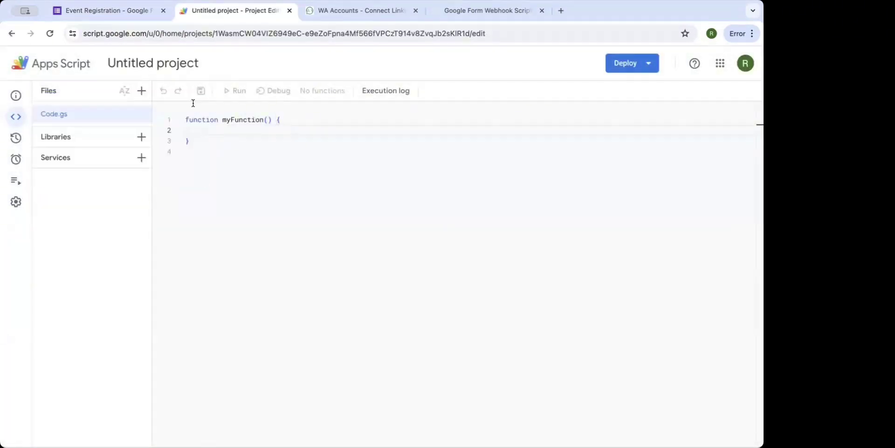
{"action": "left_click", "coordinate": [176, 62]}
{"action": "type", "text": "Even"}
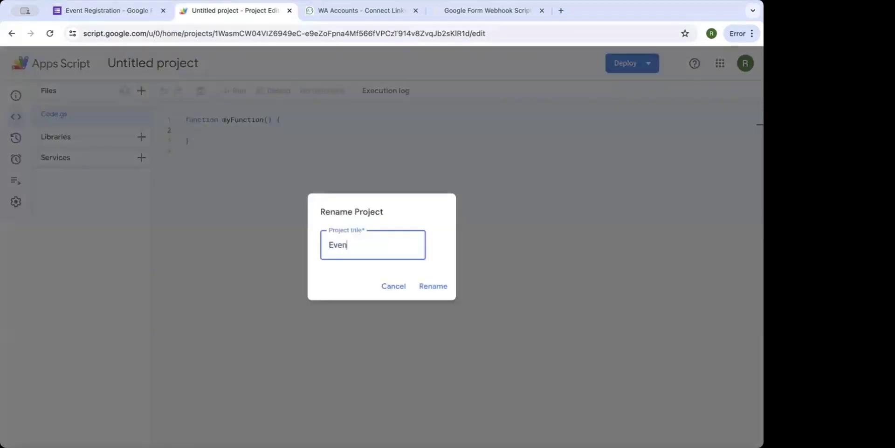
{"action": "type", "text": "t Registration"}
{"action": "left_click", "coordinate": [426, 285]}
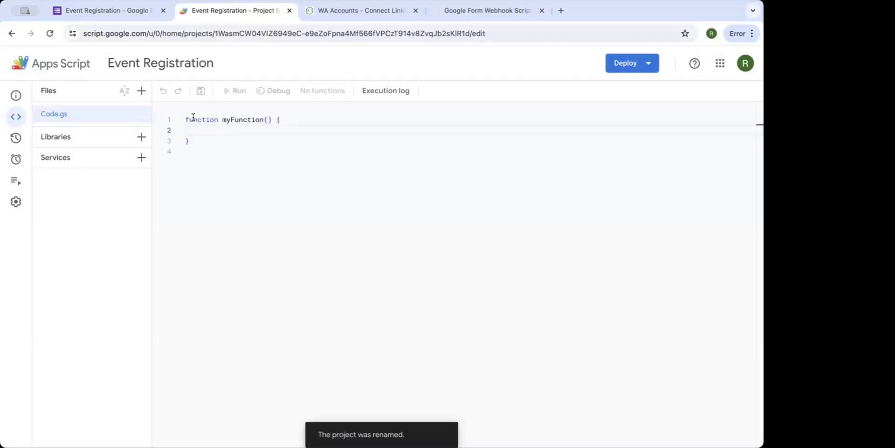
{"action": "left_click_drag", "start_coordinate": [185, 119], "coordinate": [214, 152]}
{"action": "left_click", "coordinate": [214, 152]}
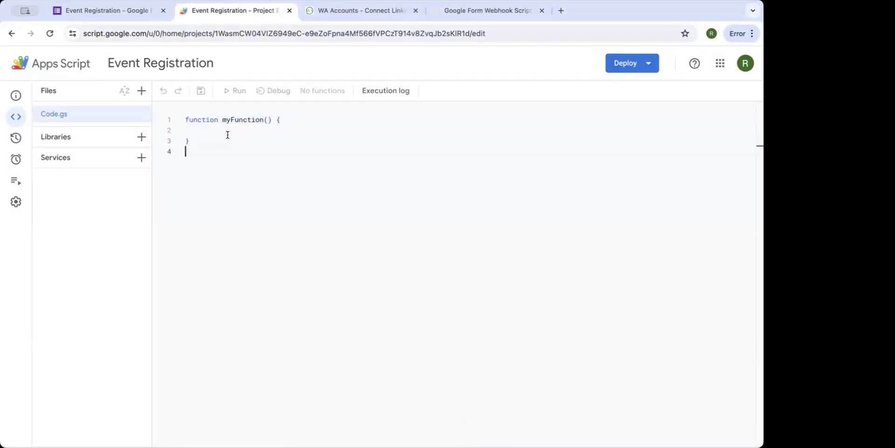
Copy the onSubmit webhook script from the Google Form Webhook Script document and paste it over Code.gs.
{"action": "left_click", "coordinate": [438, 11]}
{"action": "scroll", "coordinate": [298, 205], "scroll_direction": "down", "scroll_amount": 2}
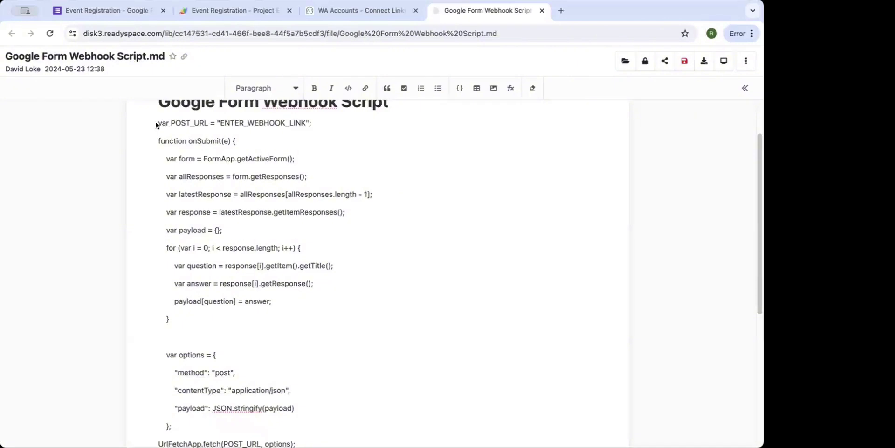
{"action": "left_click", "coordinate": [158, 123]}
{"action": "left_click_drag", "start_coordinate": [214, 164], "coordinate": [189, 273]}
{"action": "scroll", "coordinate": [252, 167], "scroll_direction": "down", "scroll_amount": 4}
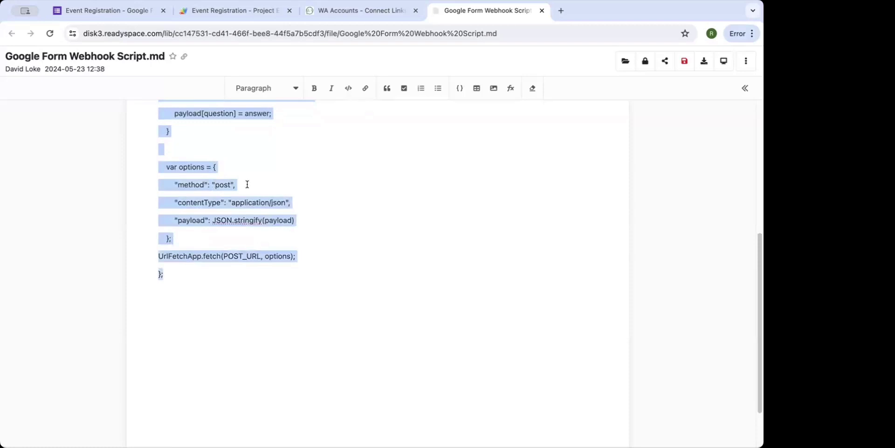
{"action": "left_click", "coordinate": [247, 14]}
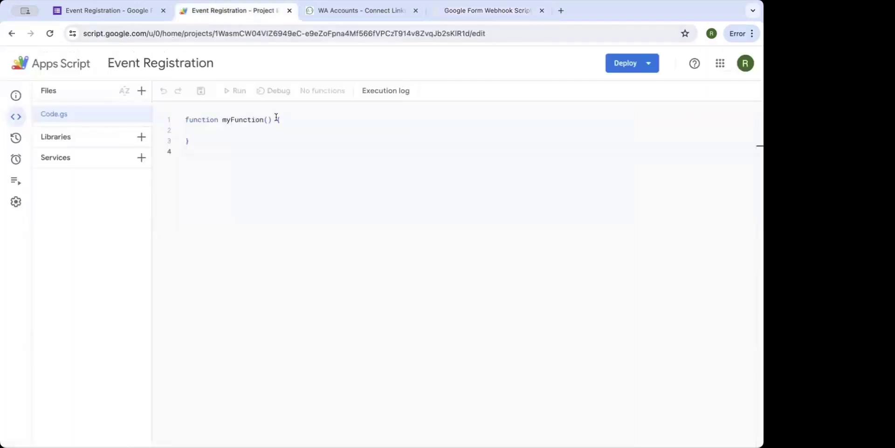
{"action": "left_click", "coordinate": [453, 14]}
{"action": "scroll", "coordinate": [286, 146], "scroll_direction": "up", "scroll_amount": 5}
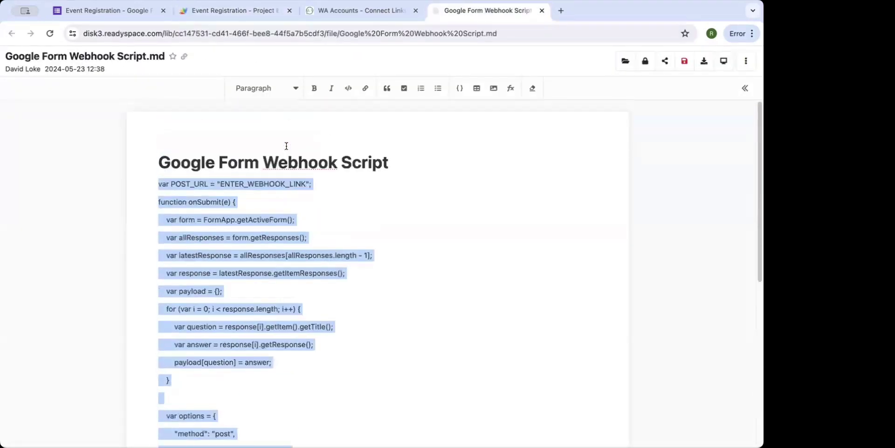
{"action": "left_click", "coordinate": [252, 13]}
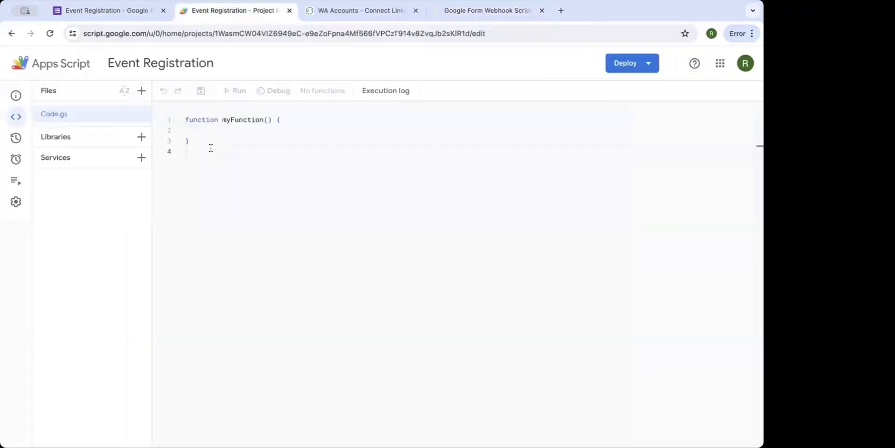
{"action": "key", "text": "ctrl+a"}
{"action": "type", "text": "var POST_URL = \"ENTER_WEBHOOK_LINK\"; function onSubmit(e) {     var form = FormApp.getActiveForm();     var allResponses = form.getResponses();     var latestResponse = allResponses[allResponses.length - 1];     var response = latestResponse.getItemResponses();     var payload = {};     for (var i = 0; i < response.length; i++) {         var question = response[i].getItem().getTitle();         var answer = response[i].getResponse();         payload[question] = answer;     }      var options = {         \"method\": \"post\",         \"contentType\": \"application/json\",         \"payload\": JSON.stringify(payload)     }; UrlFetchApp.fetch(POST_URL, options); };"}
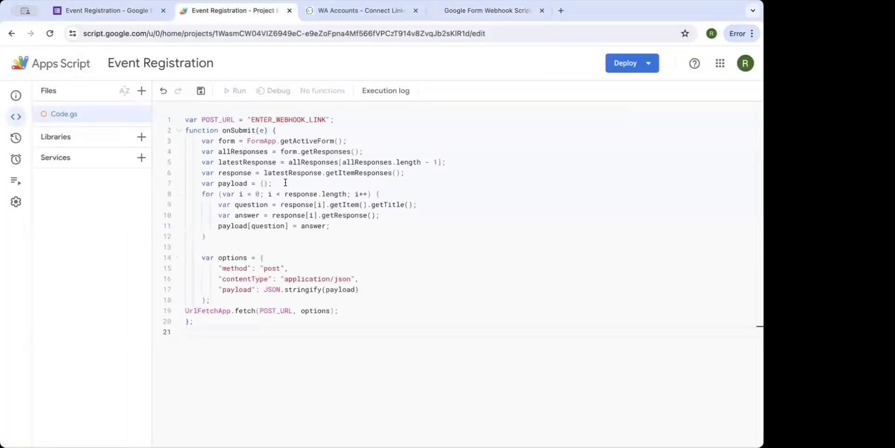
{"action": "key", "text": "BackSpace"}
In WAContact, go to Automation > Integration and start the Webhook setup.
{"action": "left_click", "coordinate": [373, 11]}
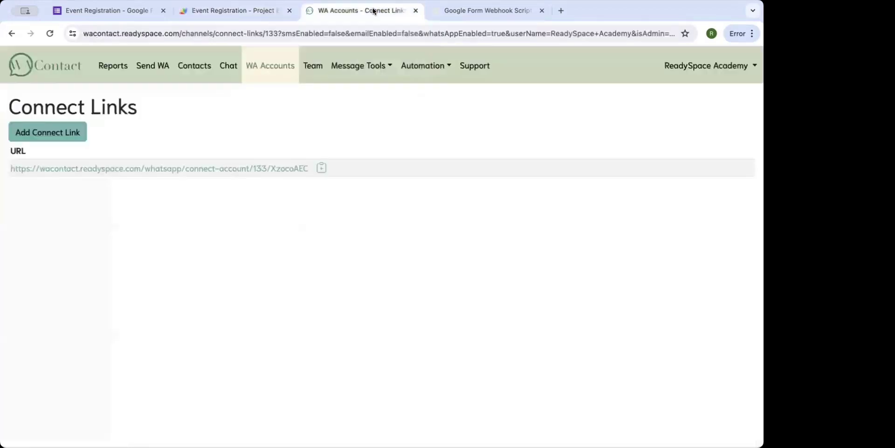
{"action": "left_click", "coordinate": [415, 68]}
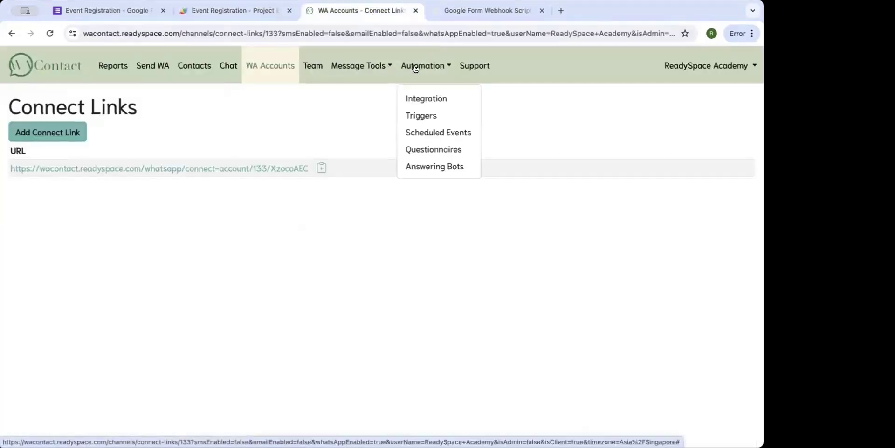
{"action": "left_click", "coordinate": [418, 100]}
{"action": "scroll", "coordinate": [412, 212], "scroll_direction": "down", "scroll_amount": 3}
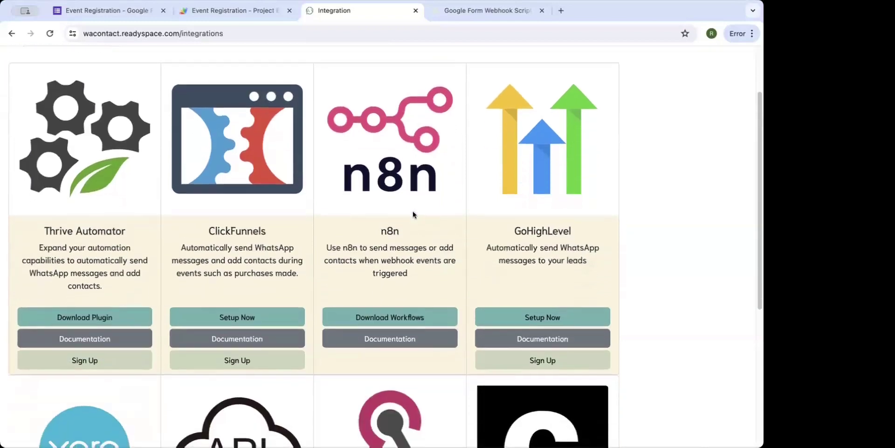
{"action": "scroll", "coordinate": [412, 214], "scroll_direction": "down", "scroll_amount": 5}
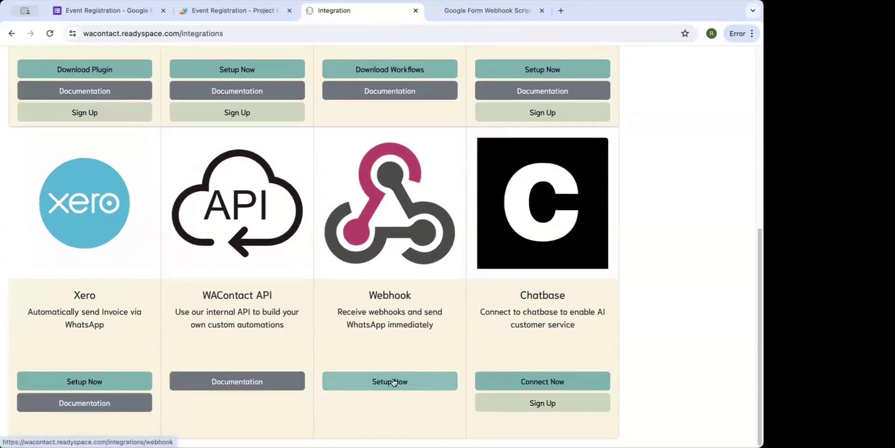
{"action": "left_click", "coordinate": [394, 382]}
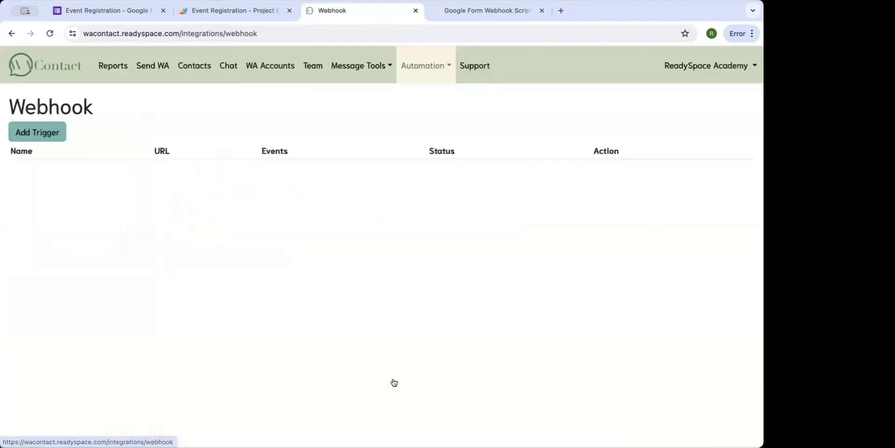
Add a trigger named 'Event Registration from Google Form' and copy its webhook URL.
{"action": "left_click", "coordinate": [58, 136]}
{"action": "left_click", "coordinate": [49, 167]}
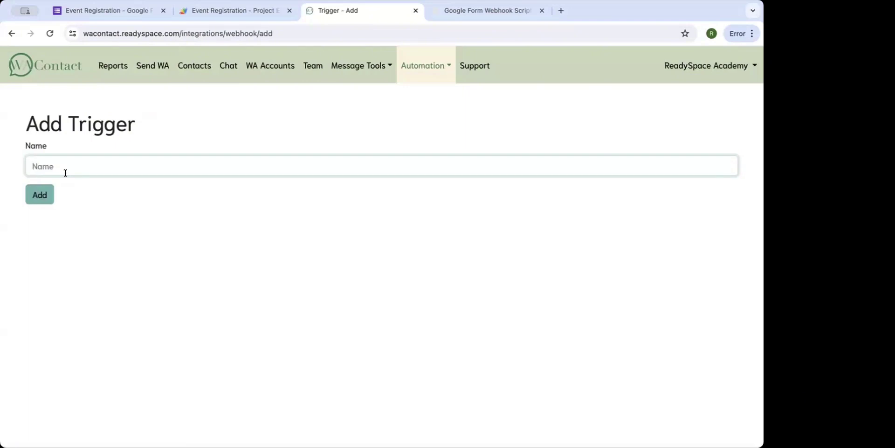
{"action": "type", "text": "Event Registration from Google For"}
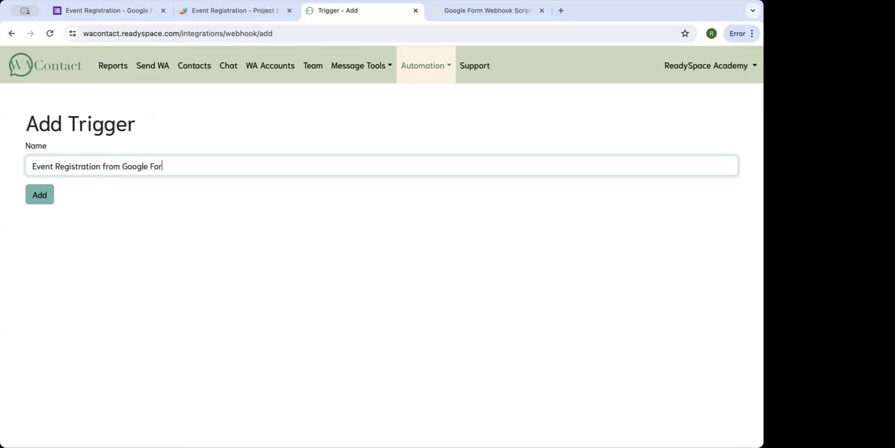
{"action": "type", "text": "m"}
{"action": "left_click", "coordinate": [40, 194]}
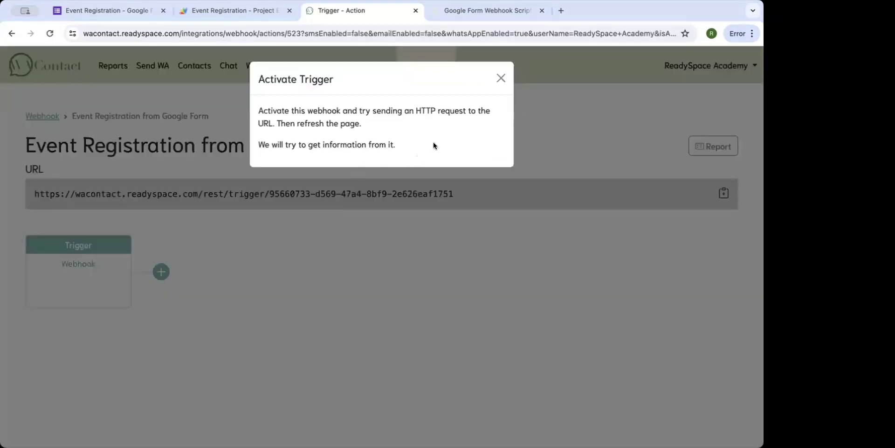
{"action": "left_click", "coordinate": [501, 79]}
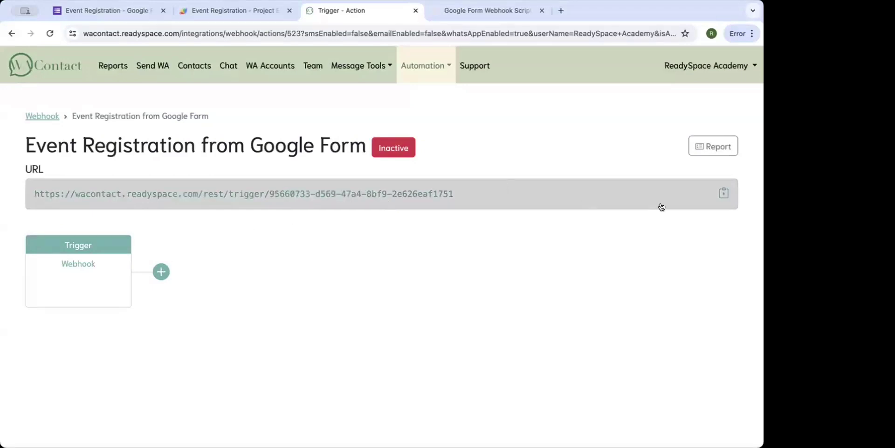
{"action": "left_click", "coordinate": [723, 195]}
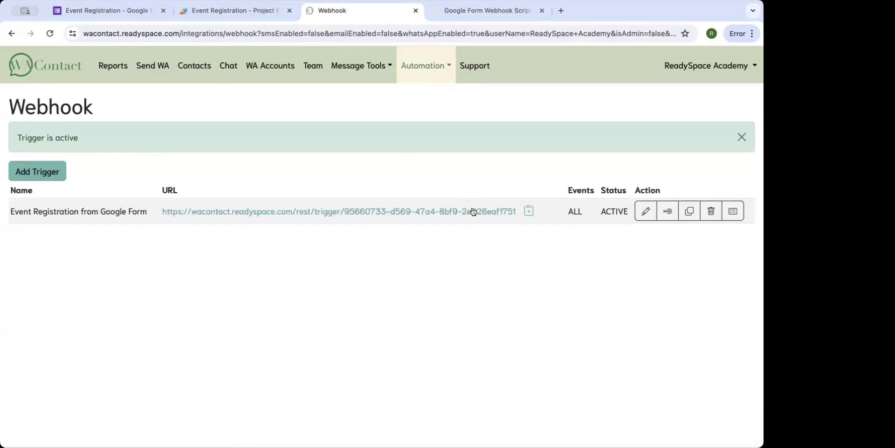
{"action": "left_click", "coordinate": [529, 211]}
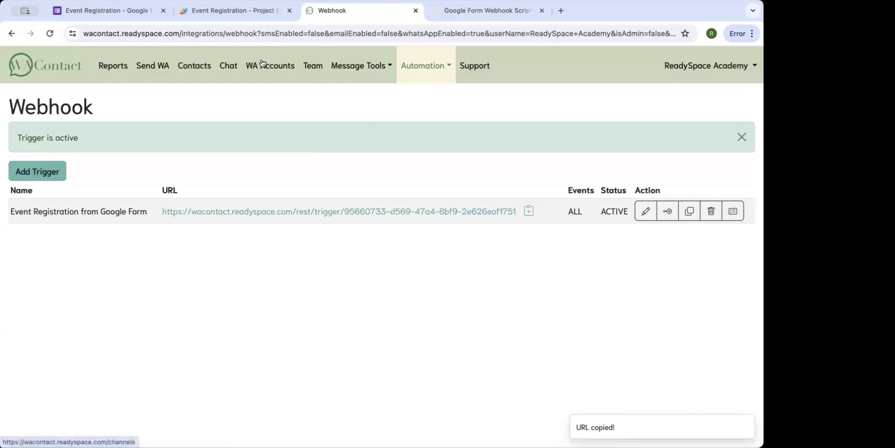
Replace ENTER_WEBHOOK_LINK in POST_URL with the copied WAContact trigger URL and save the project.
{"action": "left_click", "coordinate": [236, 14]}
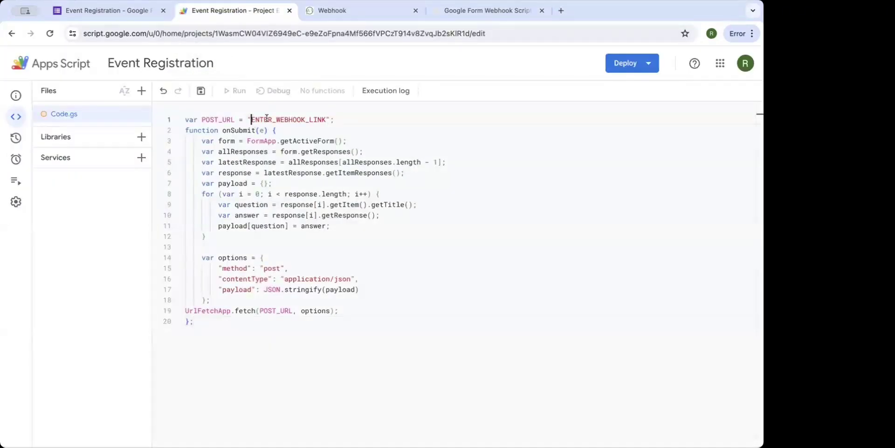
{"action": "left_click_drag", "start_coordinate": [251, 119], "coordinate": [326, 120]}
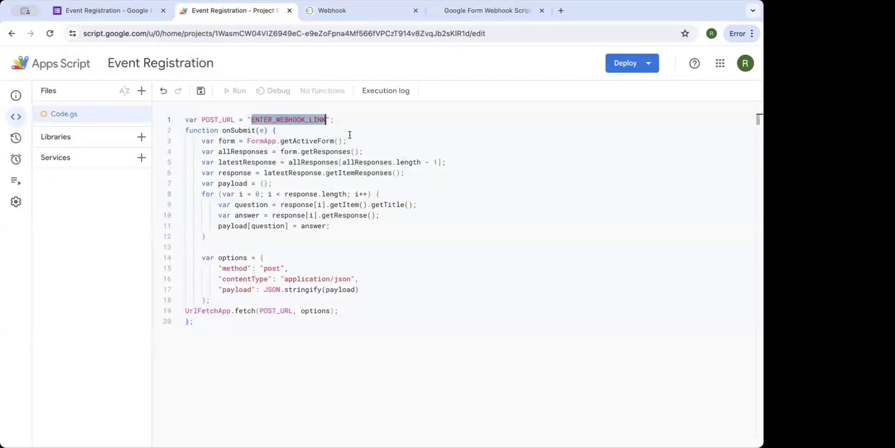
{"action": "key", "text": "ctrl+v"}
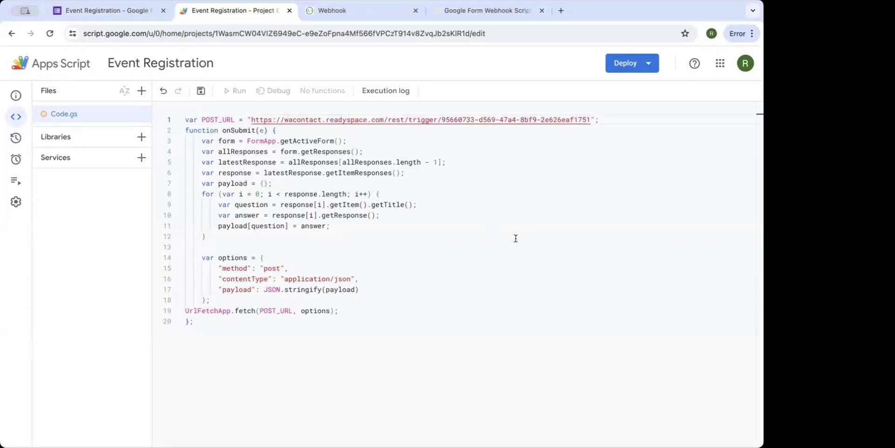
{"action": "left_click", "coordinate": [200, 91]}
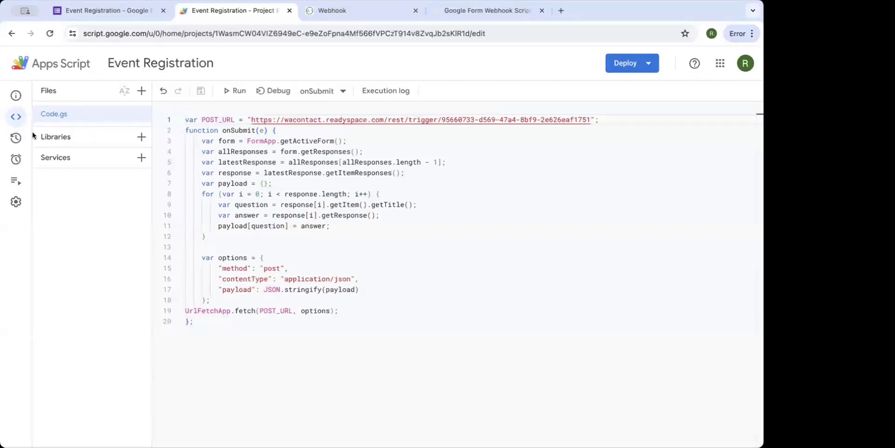
{"action": "mouse_move", "coordinate": [17, 139]}
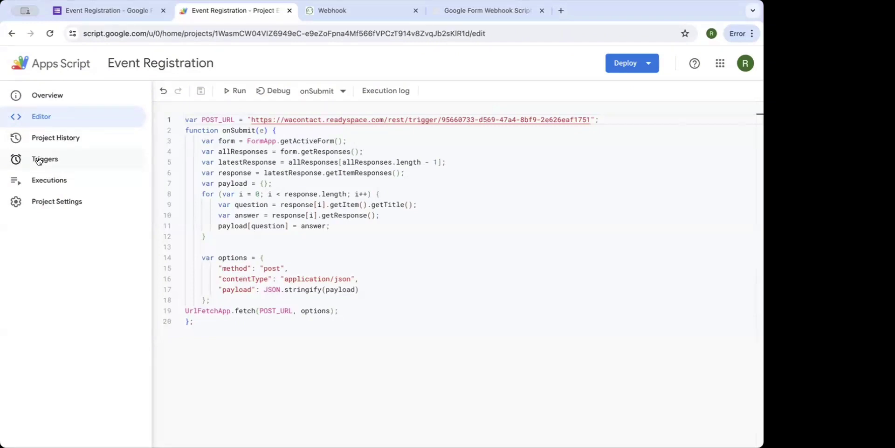
Add an onSubmit trigger: From form, On form submit, with immediate failure notifications.
{"action": "left_click", "coordinate": [39, 160]}
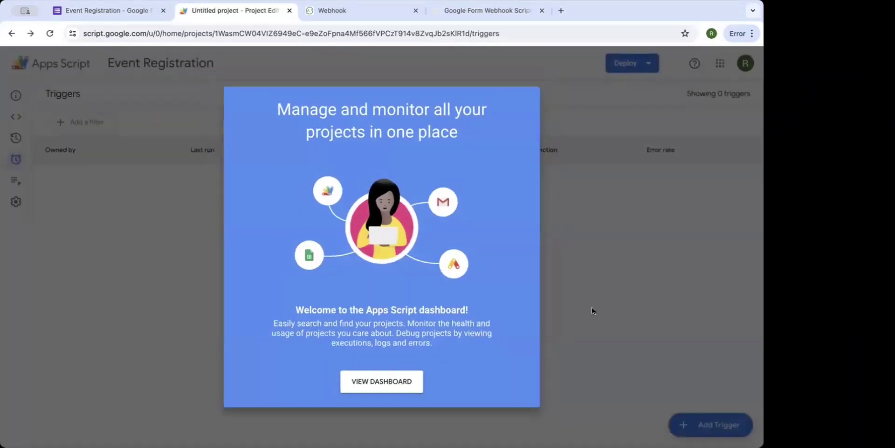
{"action": "left_click", "coordinate": [592, 307]}
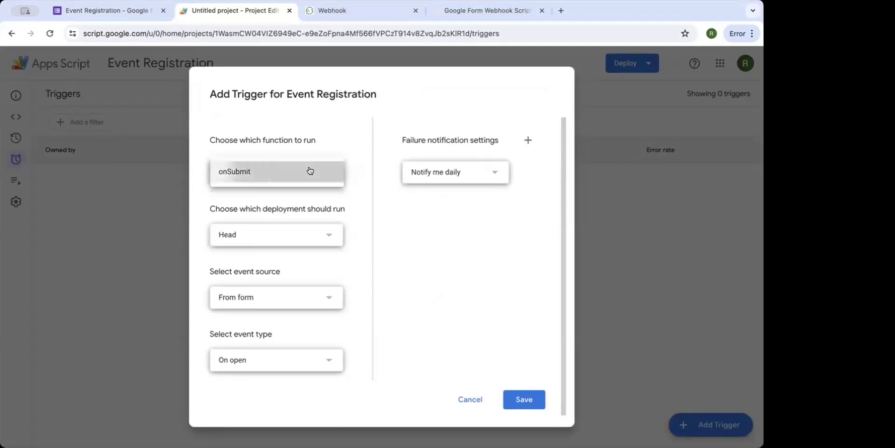
{"action": "left_click", "coordinate": [295, 295]}
{"action": "left_click", "coordinate": [295, 297]}
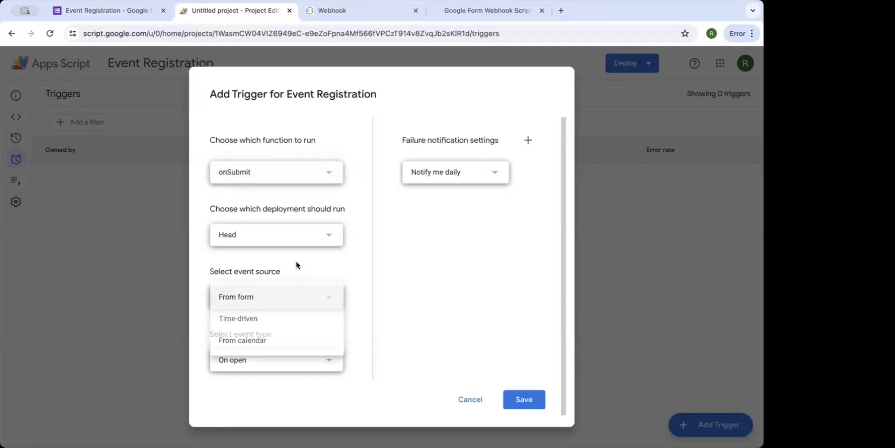
{"action": "left_click", "coordinate": [275, 359]}
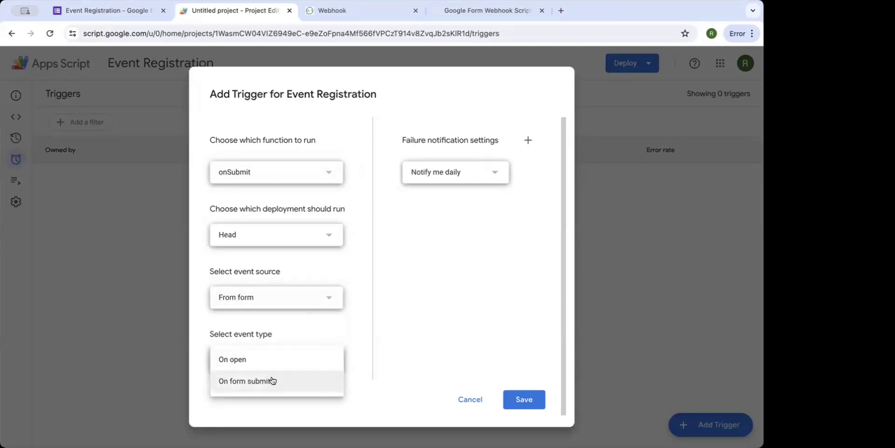
{"action": "left_click", "coordinate": [273, 380]}
{"action": "left_click", "coordinate": [471, 173]}
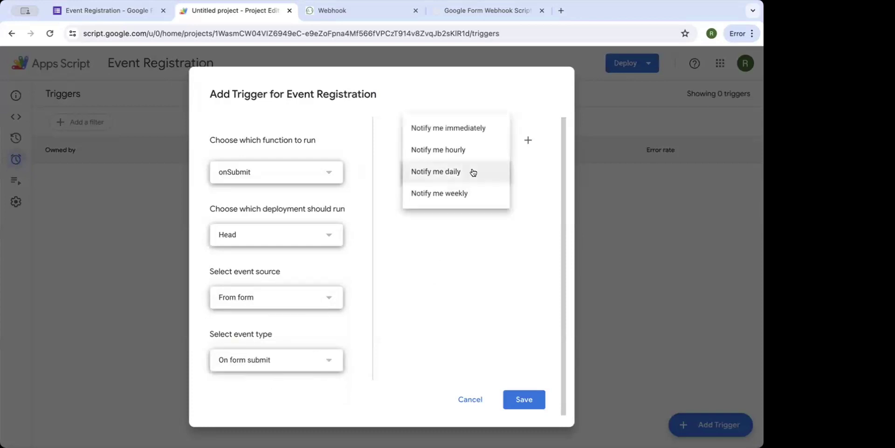
{"action": "left_click", "coordinate": [476, 130]}
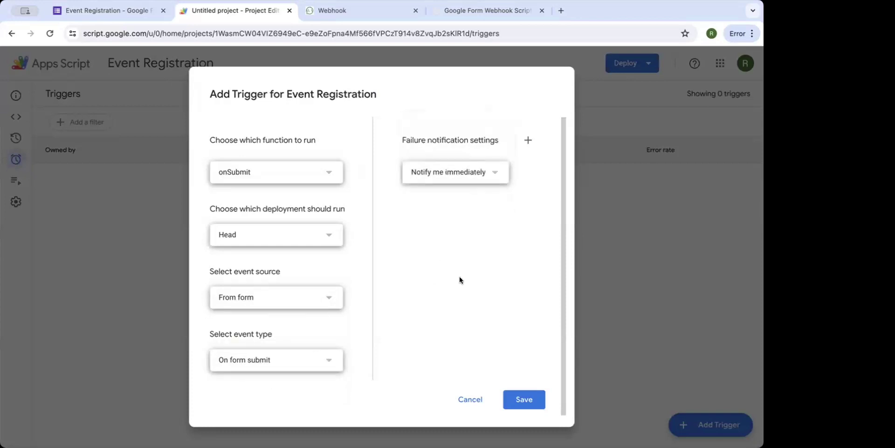
{"action": "left_click", "coordinate": [485, 173]}
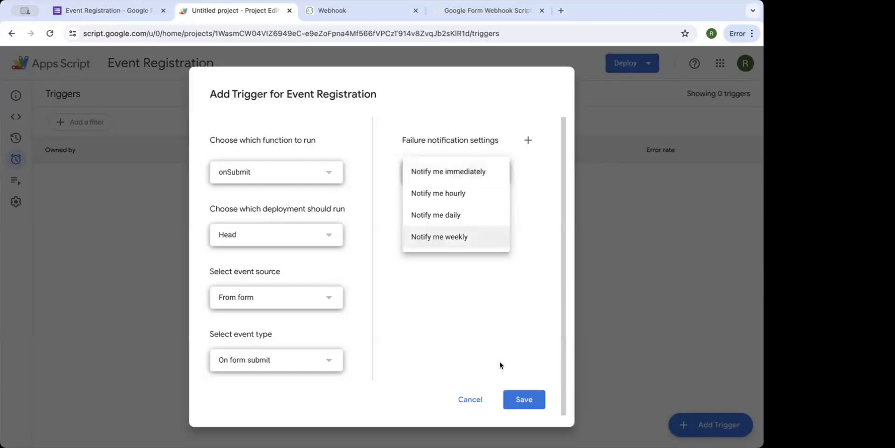
{"action": "left_click", "coordinate": [516, 397]}
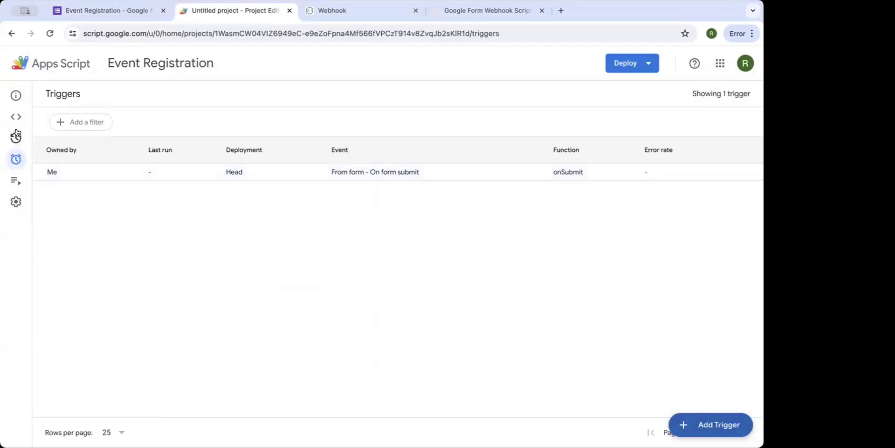
Run onSubmit in the Apps Script editor and select the resulting getItemResponses TypeError in the execution log.
{"action": "mouse_move", "coordinate": [18, 118]}
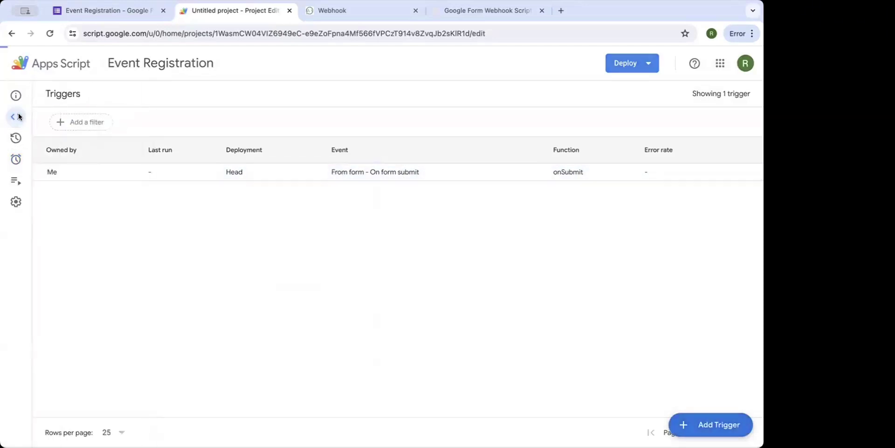
{"action": "left_click", "coordinate": [19, 117]}
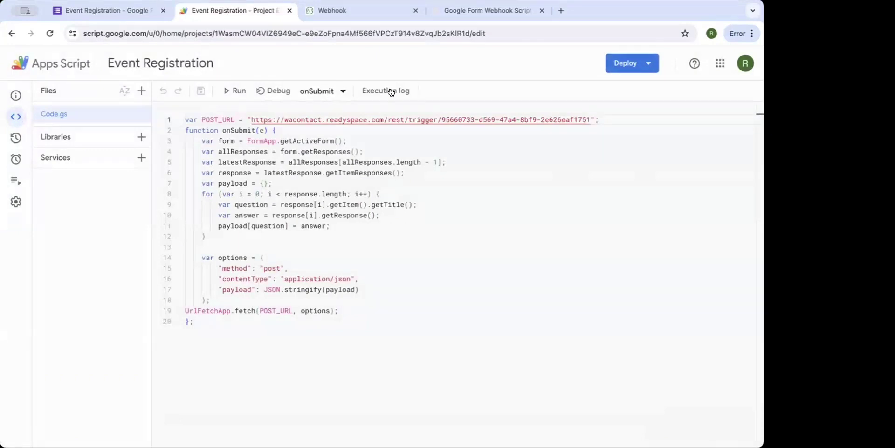
{"action": "left_click", "coordinate": [234, 89]}
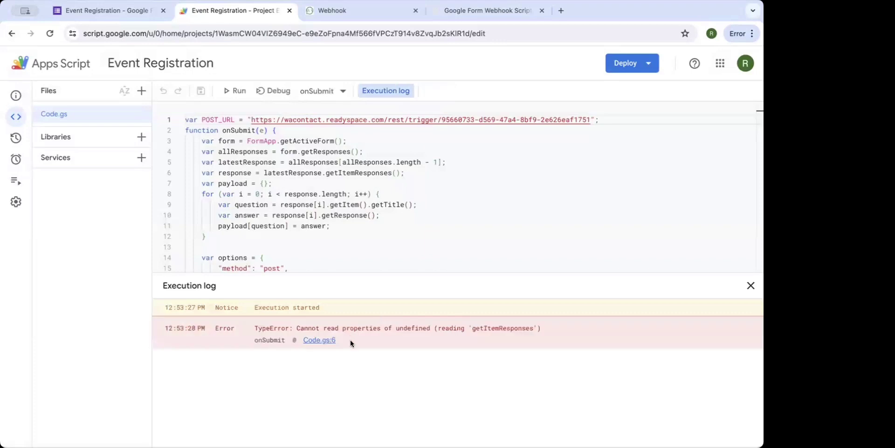
{"action": "left_click_drag", "start_coordinate": [350, 339], "coordinate": [257, 328]}
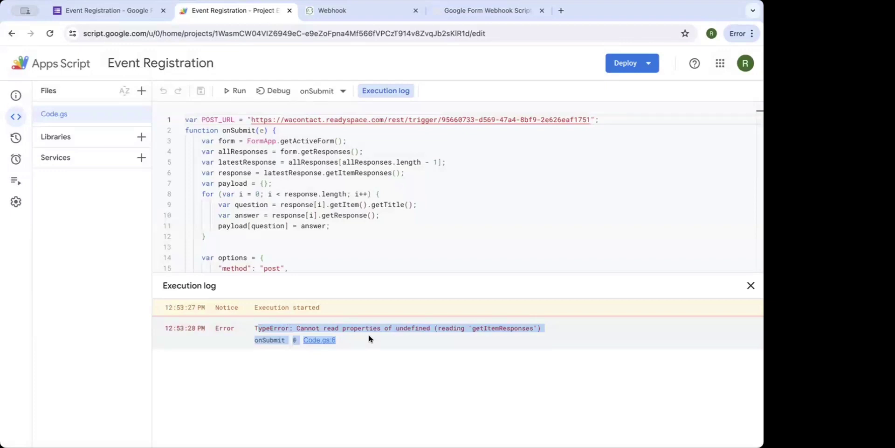
{"action": "left_click", "coordinate": [133, 9]}
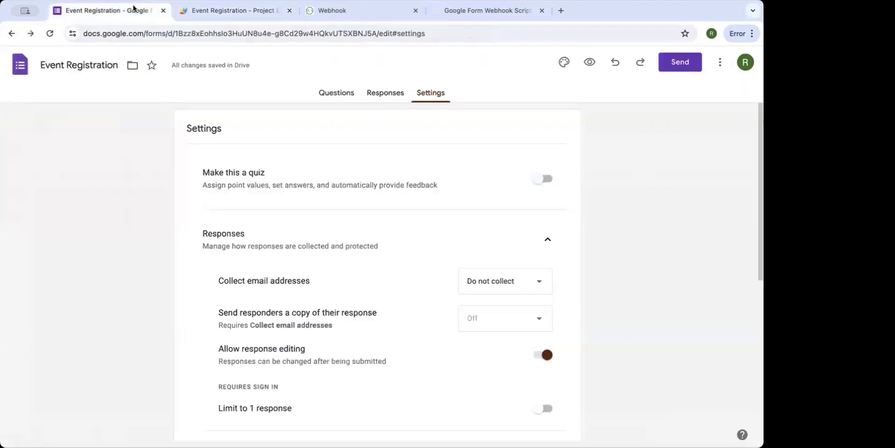
Copy the Event Registration form's shareable link from the Send dialog.
{"action": "left_click", "coordinate": [338, 93]}
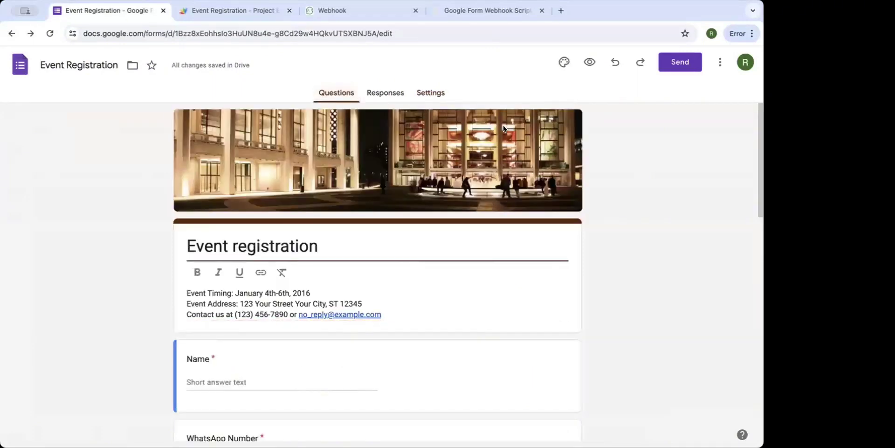
{"action": "left_click", "coordinate": [666, 62]}
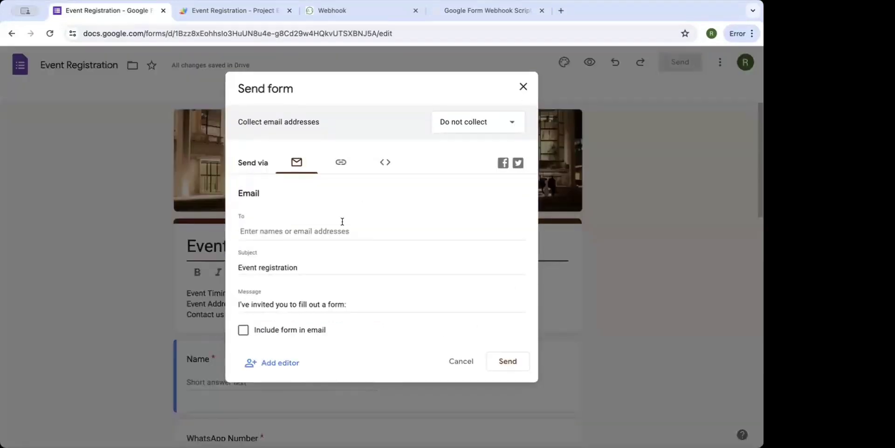
{"action": "left_click", "coordinate": [341, 165]}
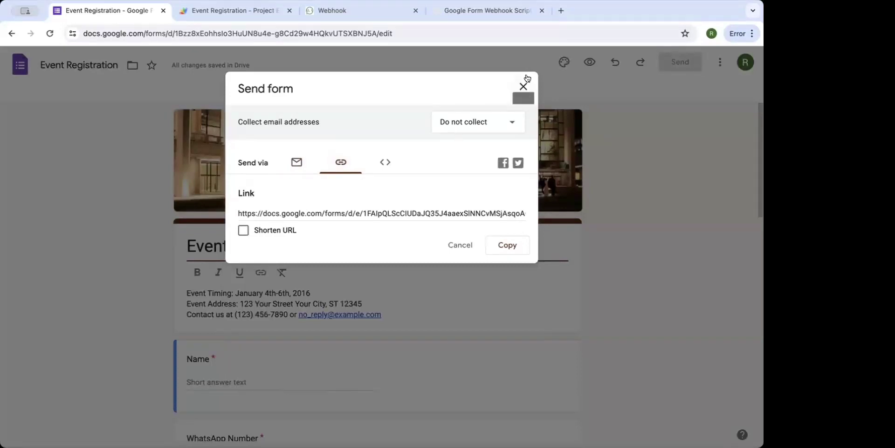
{"action": "left_click", "coordinate": [291, 212]}
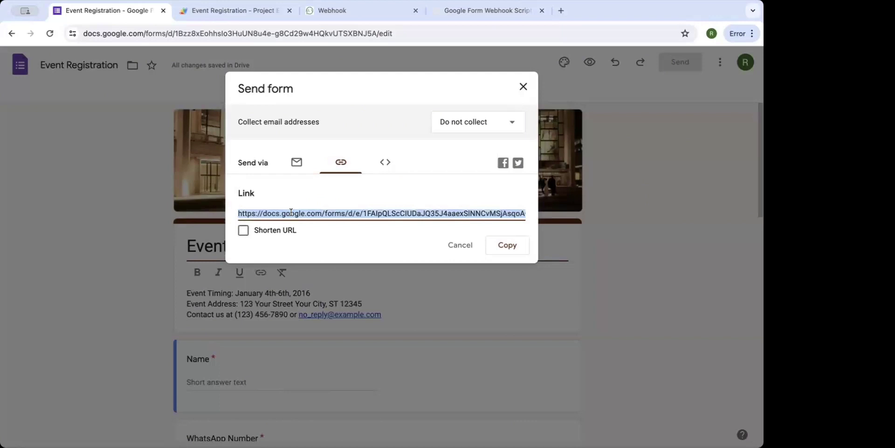
{"action": "left_click", "coordinate": [507, 245]}
{"action": "left_click", "coordinate": [524, 84]}
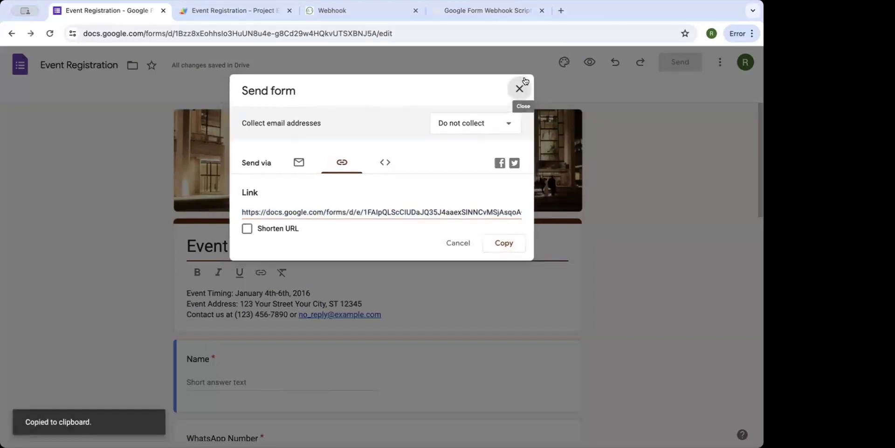
Load the copied link in a new browser tab and dismiss the autosave notice.
{"action": "left_click", "coordinate": [560, 10]}
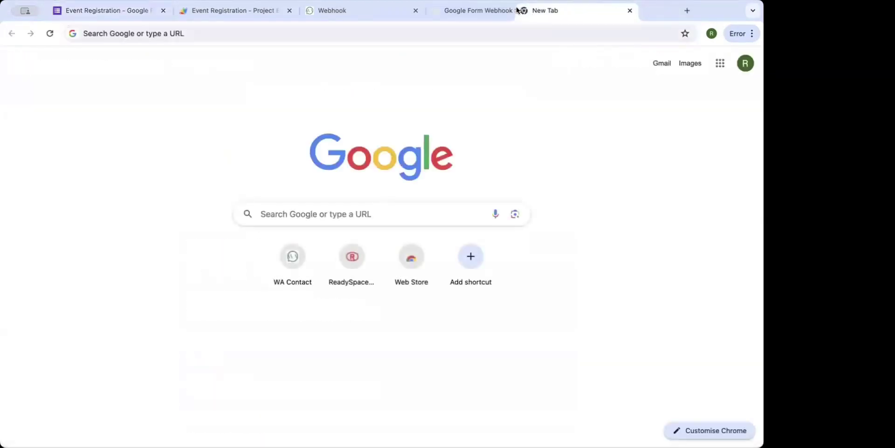
{"action": "left_click", "coordinate": [545, 31]}
{"action": "key", "text": "ctrl+v"}
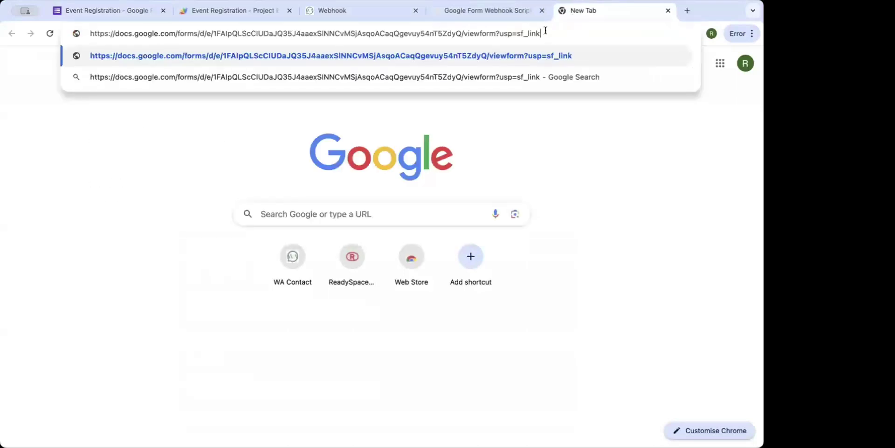
{"action": "key", "text": "Return"}
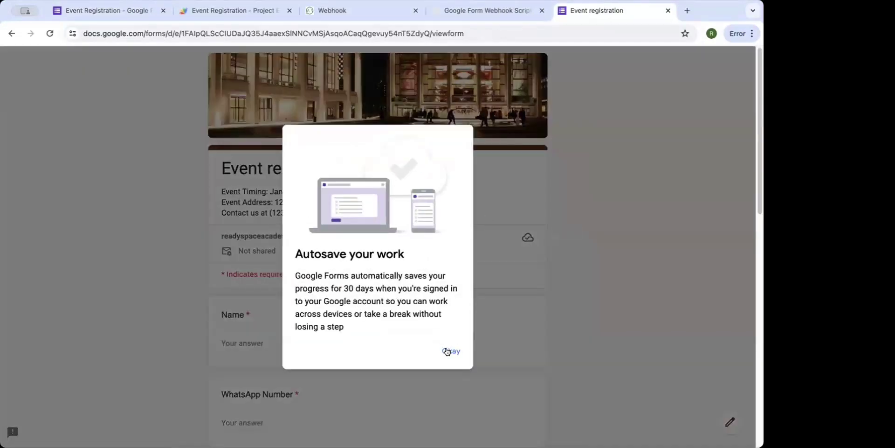
{"action": "left_click", "coordinate": [449, 351]}
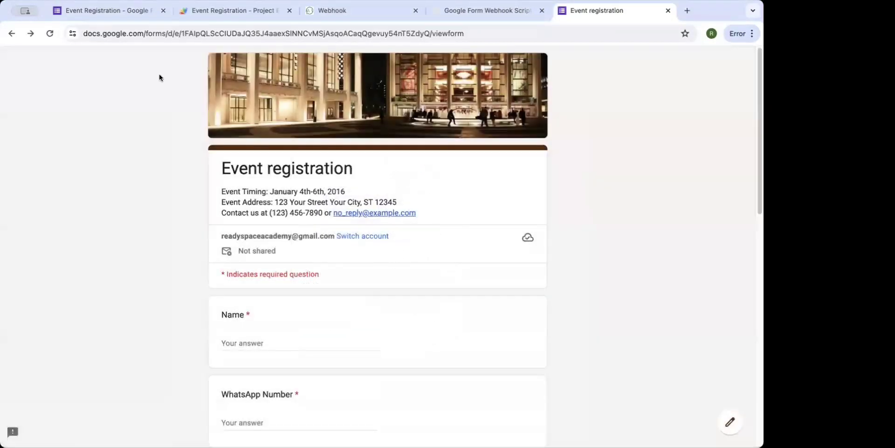
{"action": "left_click", "coordinate": [131, 20]}
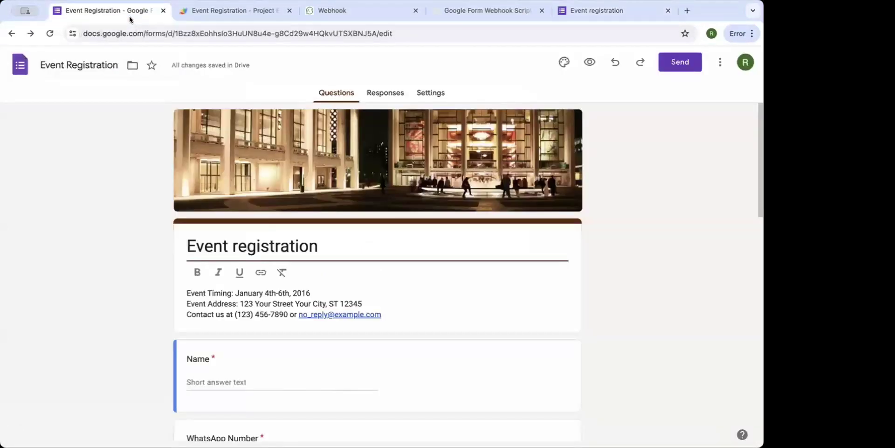
{"action": "left_click", "coordinate": [605, 13]}
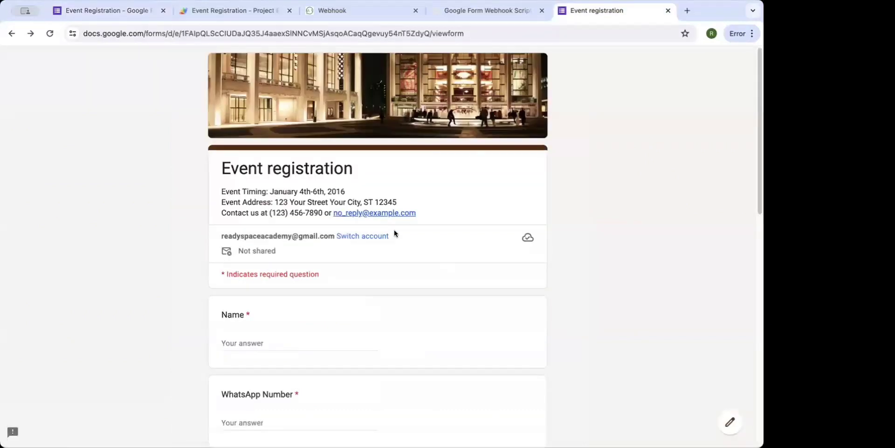
Fill in the registrant's name, WhatsApp number and email address on the live form.
{"action": "scroll", "coordinate": [394, 233], "scroll_direction": "down", "scroll_amount": 5}
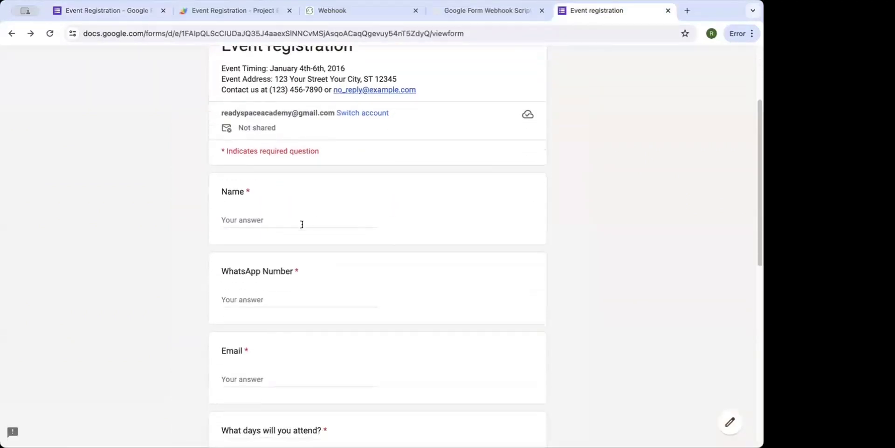
{"action": "left_click", "coordinate": [302, 224]}
{"action": "type", "text": "d"}
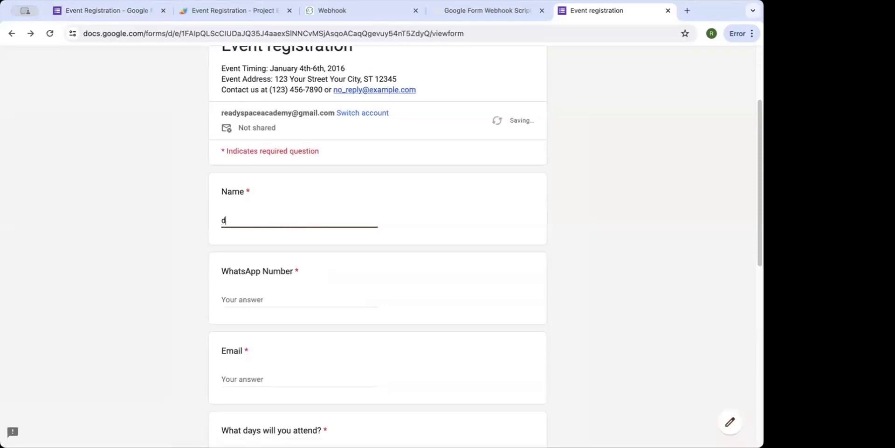
{"action": "key", "text": "BackSpace"}
{"action": "left_click", "coordinate": [255, 299]}
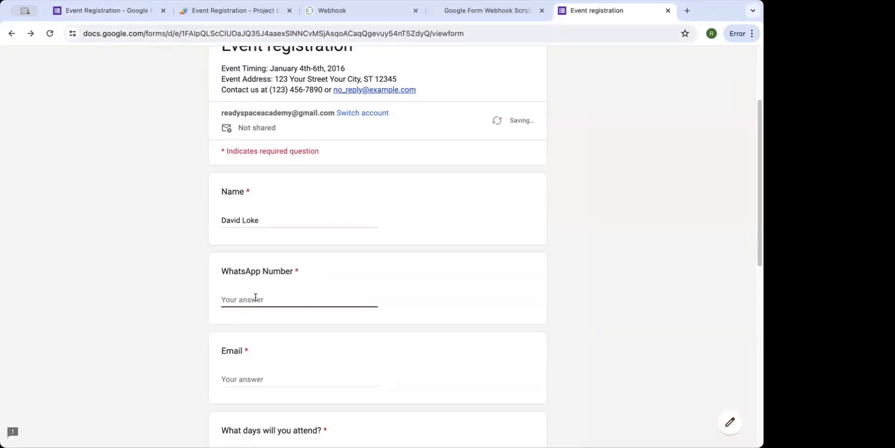
{"action": "scroll", "coordinate": [256, 298], "scroll_direction": "down", "scroll_amount": 1}
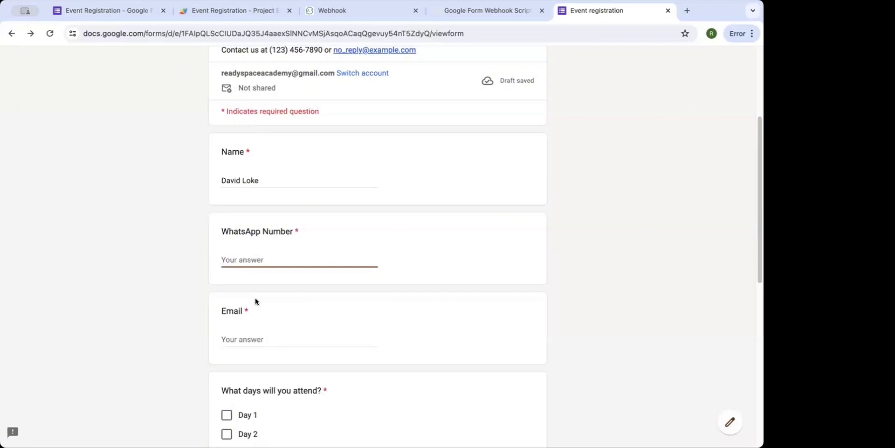
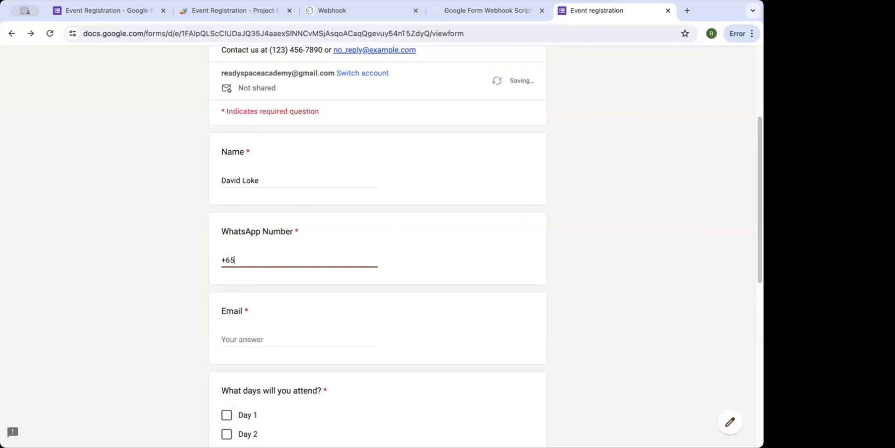
{"action": "scroll", "coordinate": [253, 313], "scroll_direction": "down", "scroll_amount": 2}
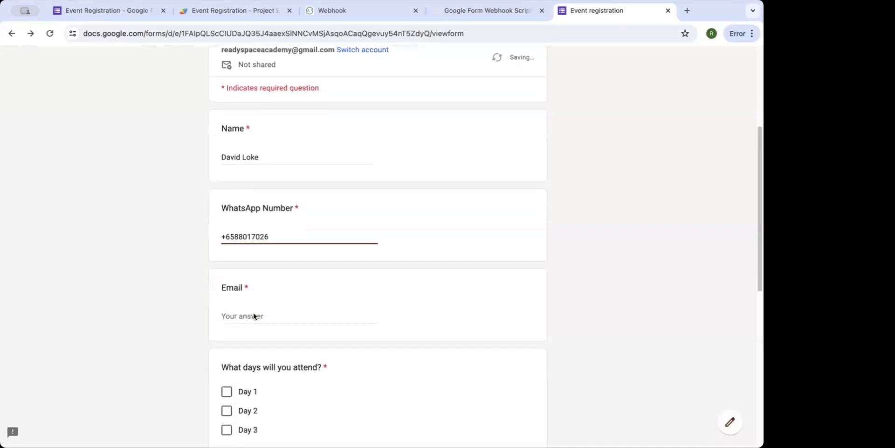
{"action": "left_click", "coordinate": [255, 295]}
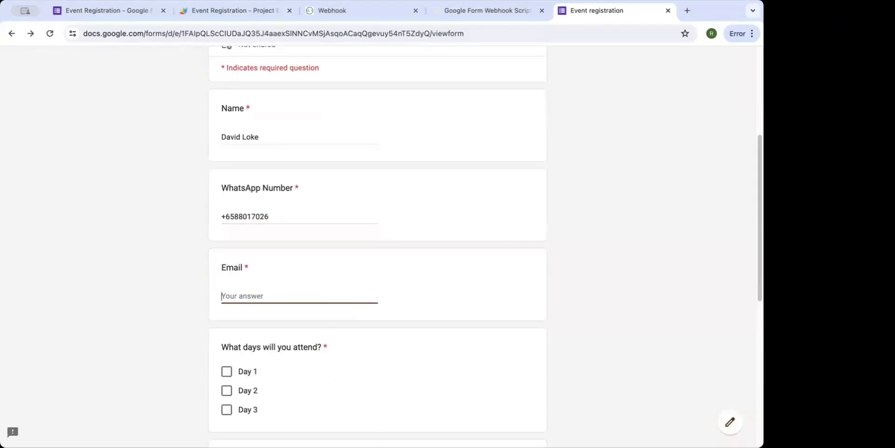
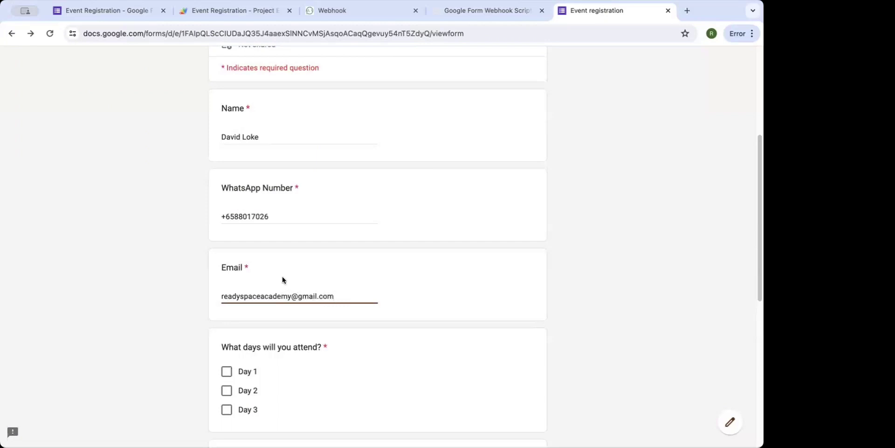
Tick Day 1, Day 2 and Day 3, choose None for dietary restrictions, agree to pay, and submit.
{"action": "scroll", "coordinate": [281, 276], "scroll_direction": "down", "scroll_amount": 3}
{"action": "left_click", "coordinate": [226, 223]}
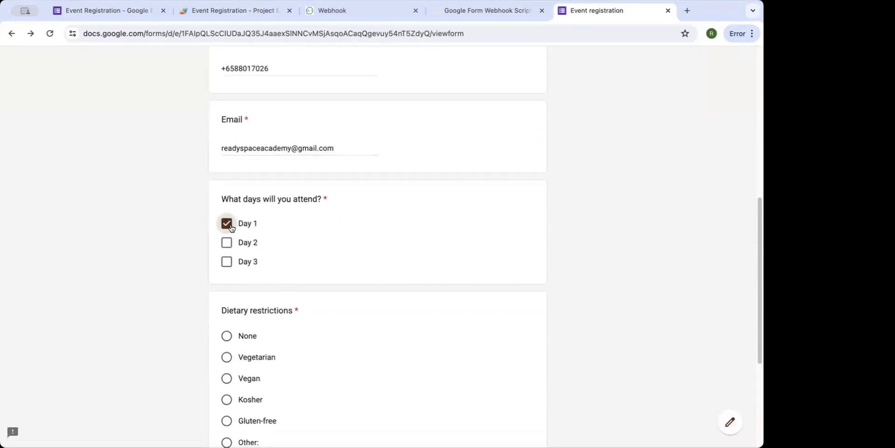
{"action": "scroll", "coordinate": [247, 240], "scroll_direction": "down", "scroll_amount": 1}
{"action": "scroll", "coordinate": [247, 239], "scroll_direction": "down", "scroll_amount": 1}
{"action": "left_click", "coordinate": [226, 158]}
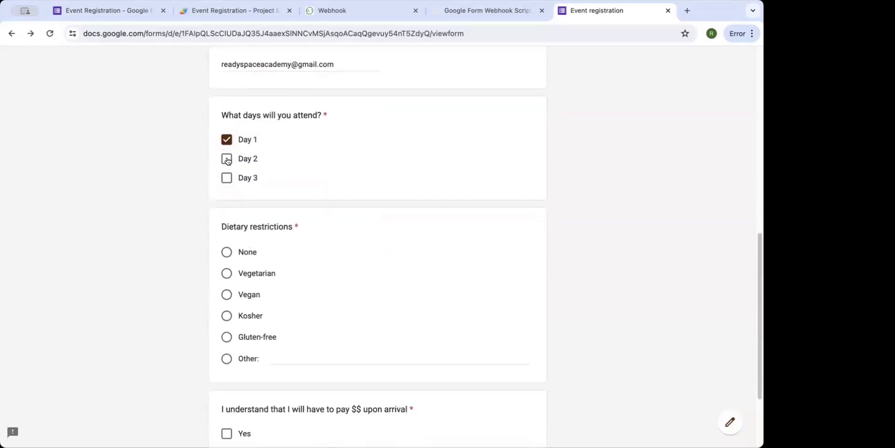
{"action": "left_click", "coordinate": [226, 178]}
{"action": "scroll", "coordinate": [281, 193], "scroll_direction": "down", "scroll_amount": 1}
{"action": "scroll", "coordinate": [283, 196], "scroll_direction": "down", "scroll_amount": 1}
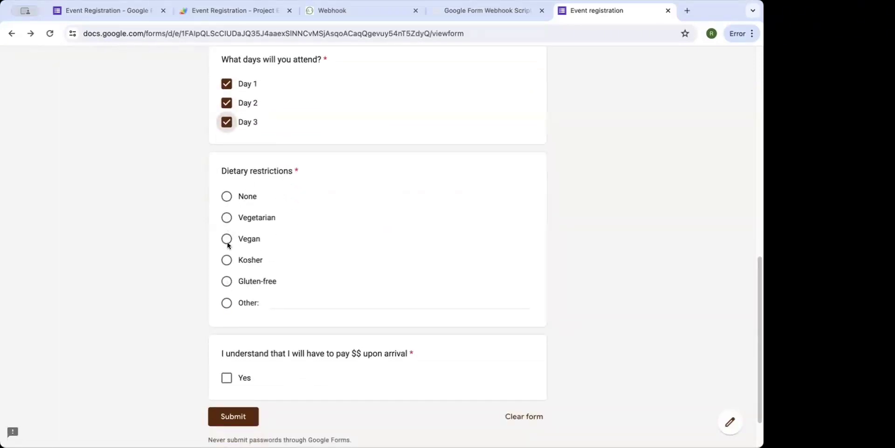
{"action": "left_click", "coordinate": [227, 281]}
{"action": "left_click", "coordinate": [234, 203]}
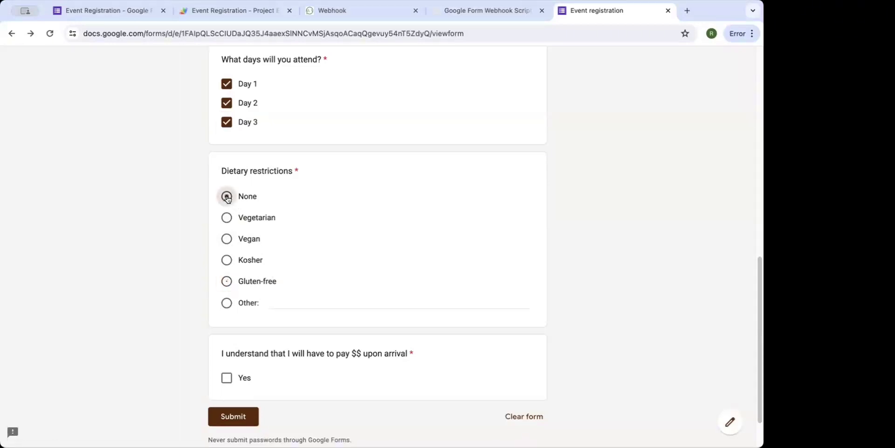
{"action": "scroll", "coordinate": [304, 216], "scroll_direction": "down", "scroll_amount": 2}
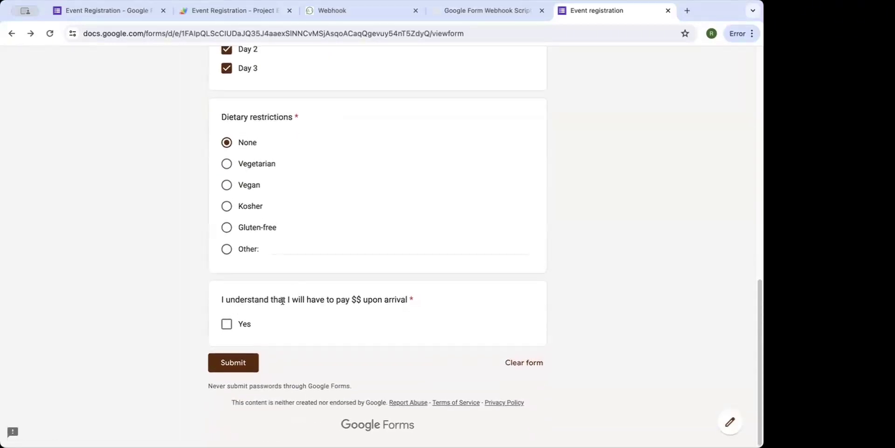
{"action": "left_click", "coordinate": [227, 324]}
{"action": "left_click", "coordinate": [234, 362]}
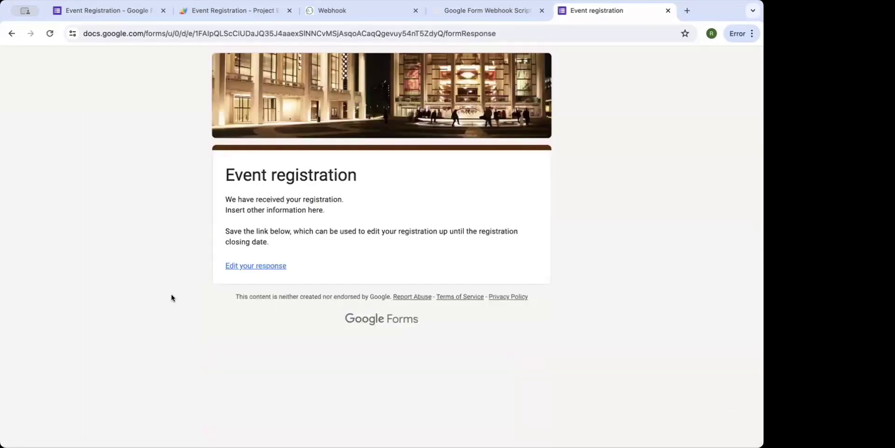
Check the 1-response summary in the form editor's Responses view.
{"action": "left_click", "coordinate": [115, 12]}
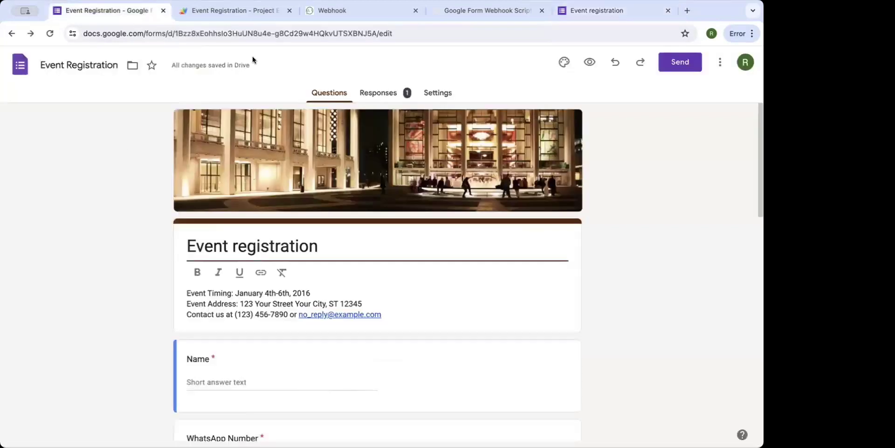
{"action": "left_click", "coordinate": [384, 93]}
{"action": "scroll", "coordinate": [379, 219], "scroll_direction": "down", "scroll_amount": 4}
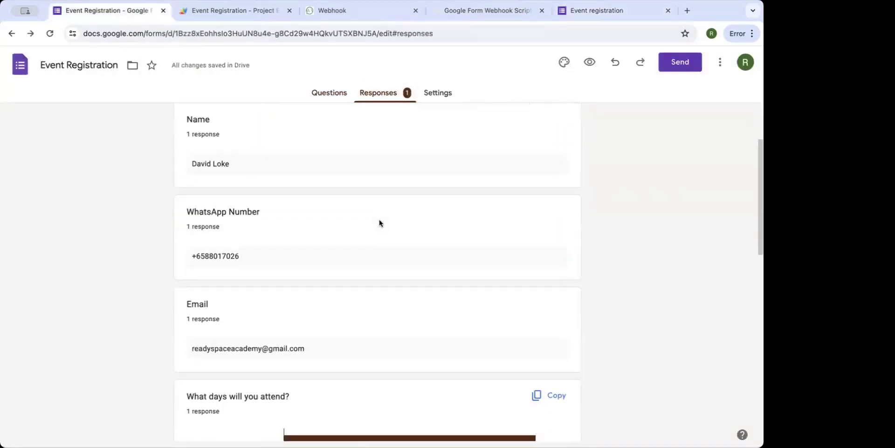
{"action": "scroll", "coordinate": [380, 221], "scroll_direction": "down", "scroll_amount": 6}
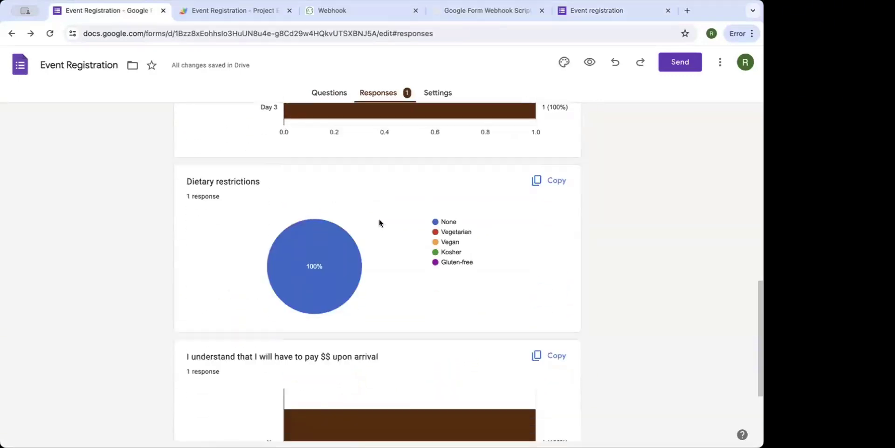
{"action": "scroll", "coordinate": [379, 222], "scroll_direction": "up", "scroll_amount": 10}
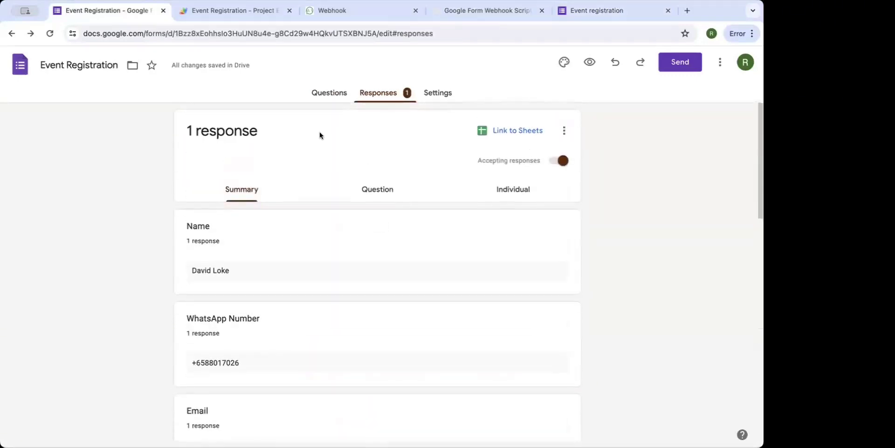
{"action": "left_click", "coordinate": [231, 11]}
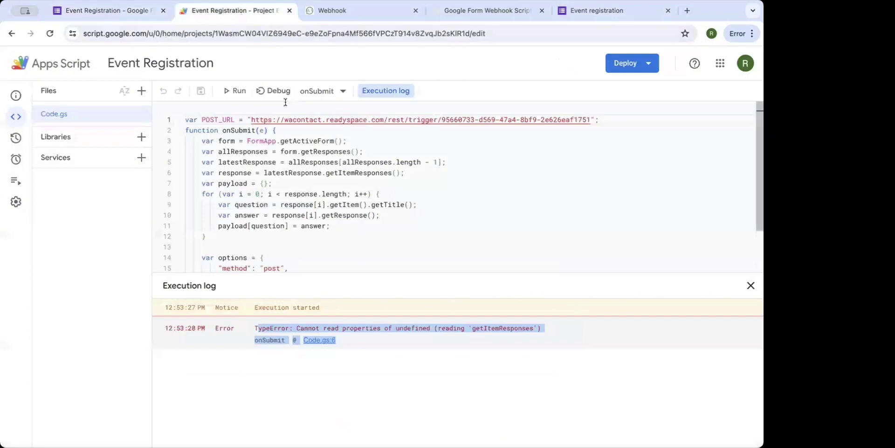
{"action": "left_click", "coordinate": [239, 91]}
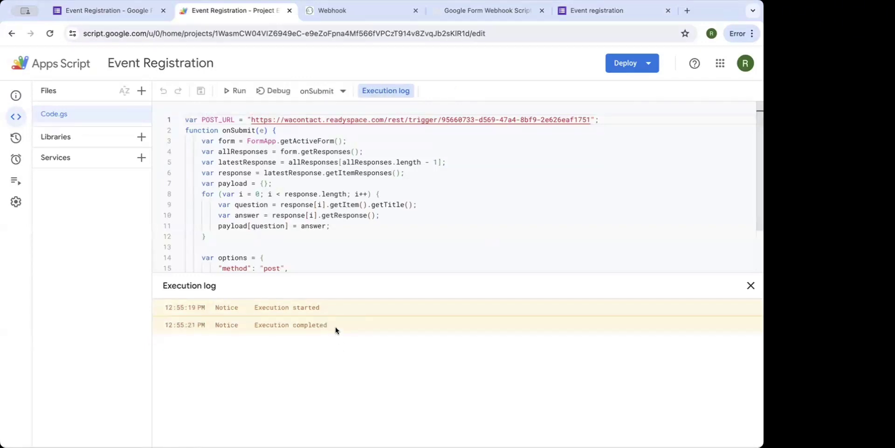
{"action": "left_click_drag", "start_coordinate": [332, 325], "coordinate": [250, 326]}
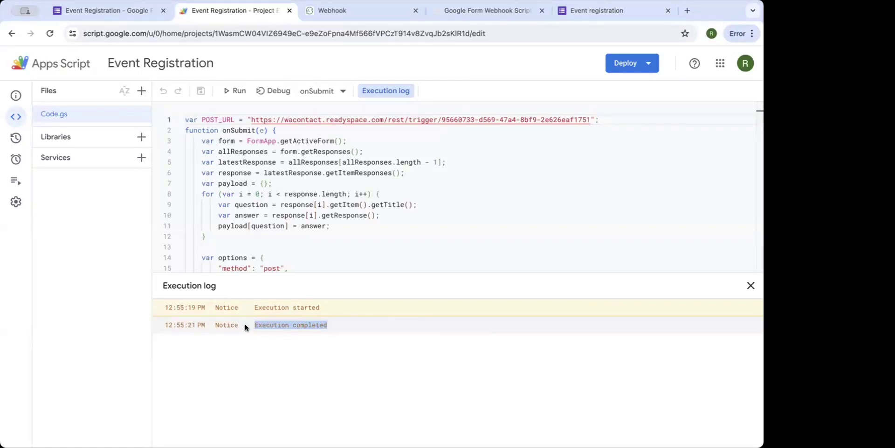
Open the Report for Event Registration from Google Form, showing both received form submissions.
{"action": "left_click", "coordinate": [344, 18]}
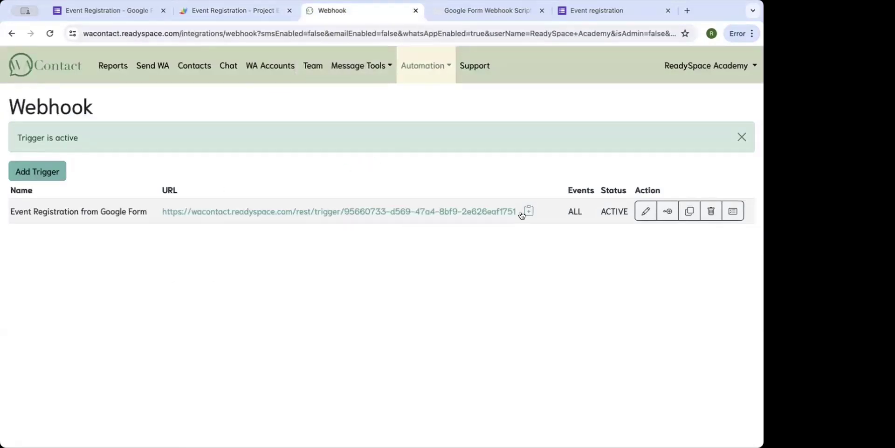
{"action": "left_click", "coordinate": [730, 217]}
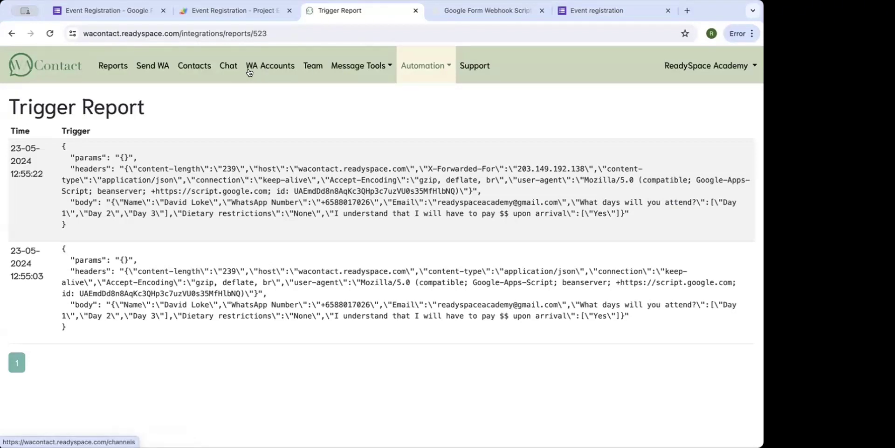
Import the From Google Form Webhook automation from the Marketplace under Automation > Triggers.
{"action": "left_click", "coordinate": [265, 69]}
{"action": "left_click", "coordinate": [358, 65]}
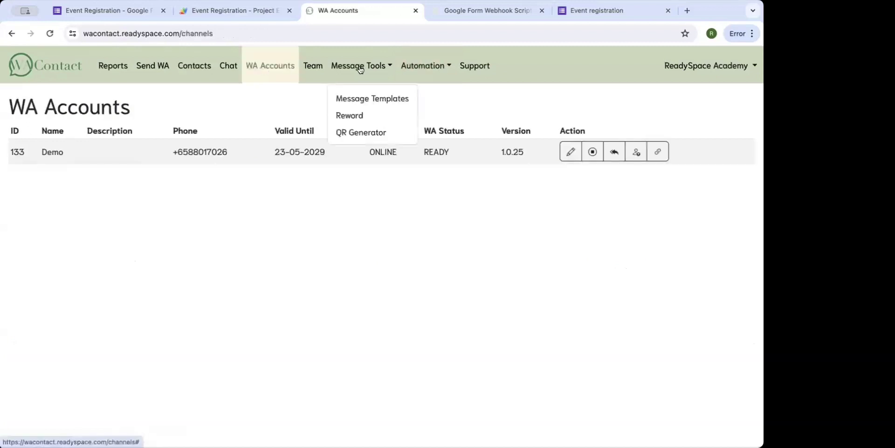
{"action": "left_click", "coordinate": [415, 65]}
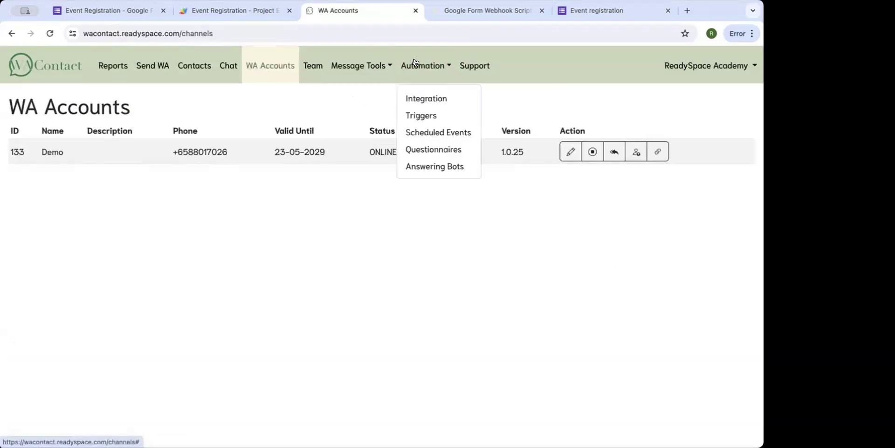
{"action": "left_click", "coordinate": [414, 113]}
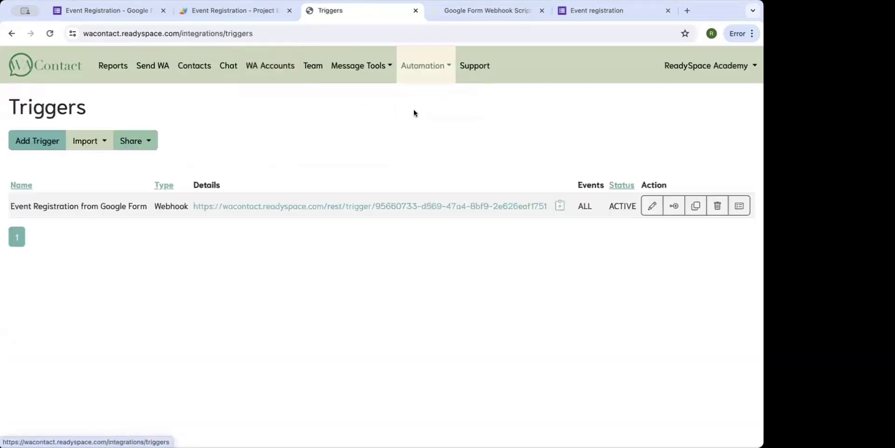
{"action": "left_click", "coordinate": [79, 144]}
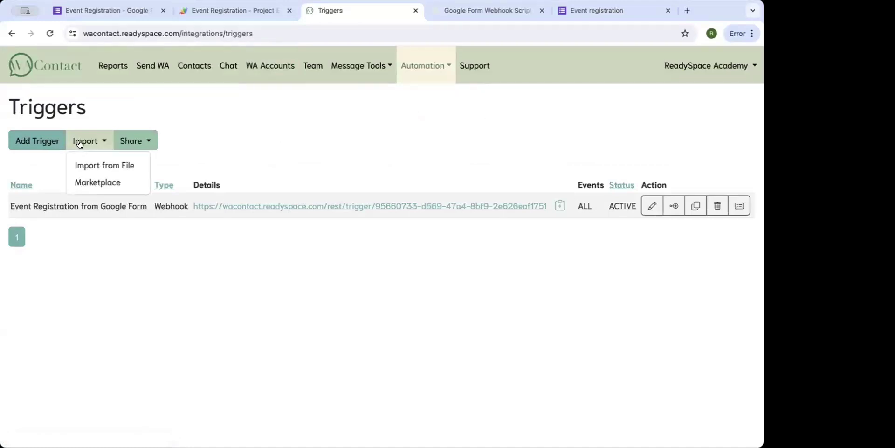
{"action": "left_click", "coordinate": [105, 181]}
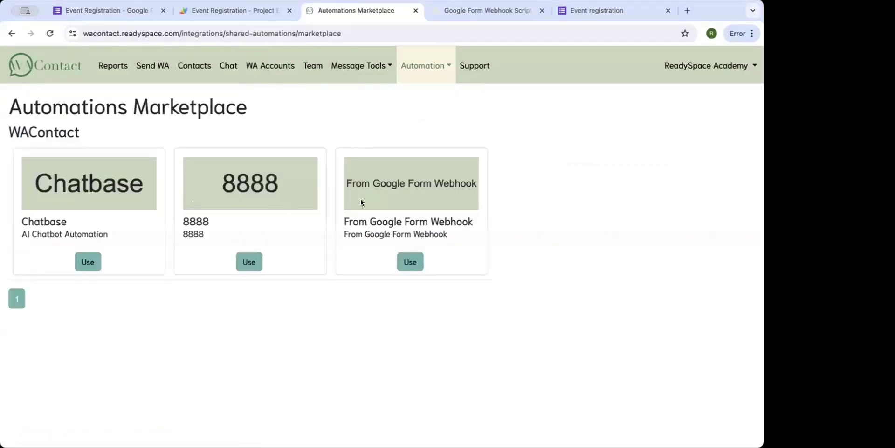
{"action": "left_click_drag", "start_coordinate": [352, 182], "coordinate": [460, 184]}
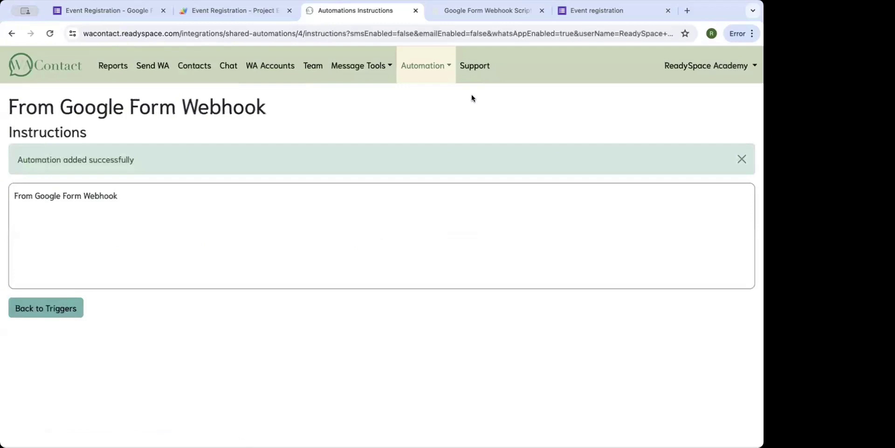
{"action": "left_click_drag", "start_coordinate": [114, 195], "coordinate": [11, 196]}
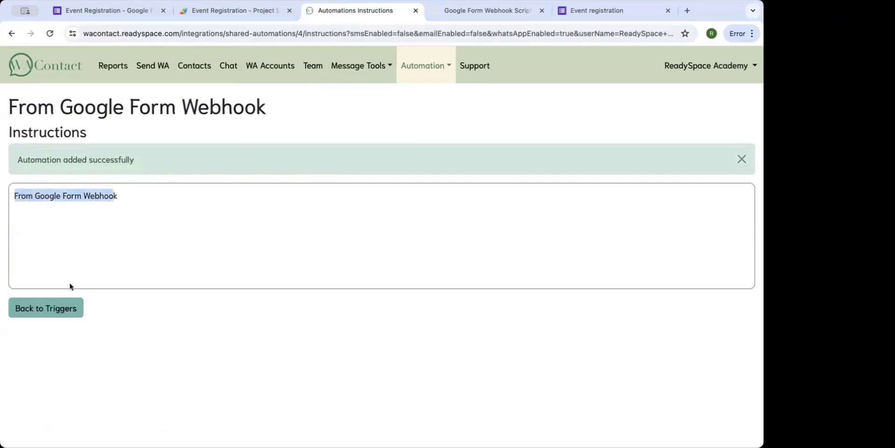
{"action": "left_click", "coordinate": [63, 311]}
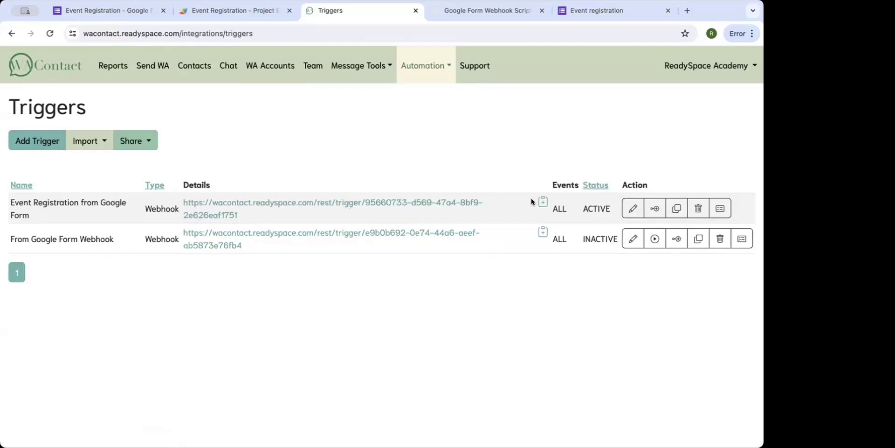
Inspect the action chains of Event Registration from Google Form and From Google Form Webhook.
{"action": "left_click", "coordinate": [654, 211]}
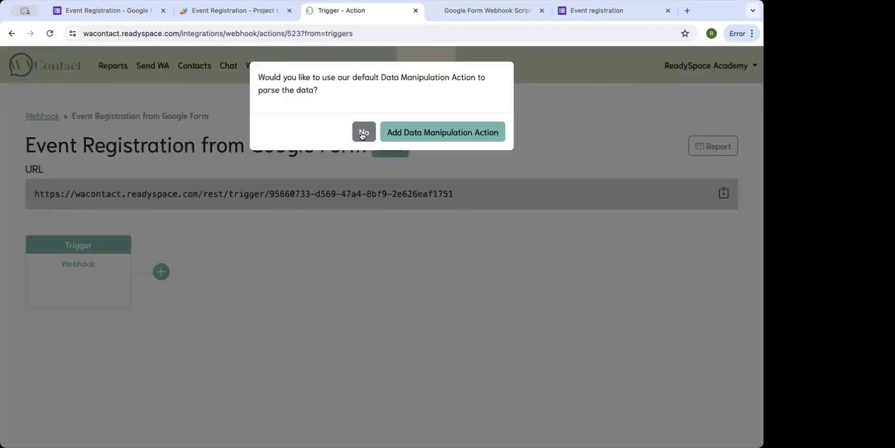
{"action": "left_click", "coordinate": [362, 134]}
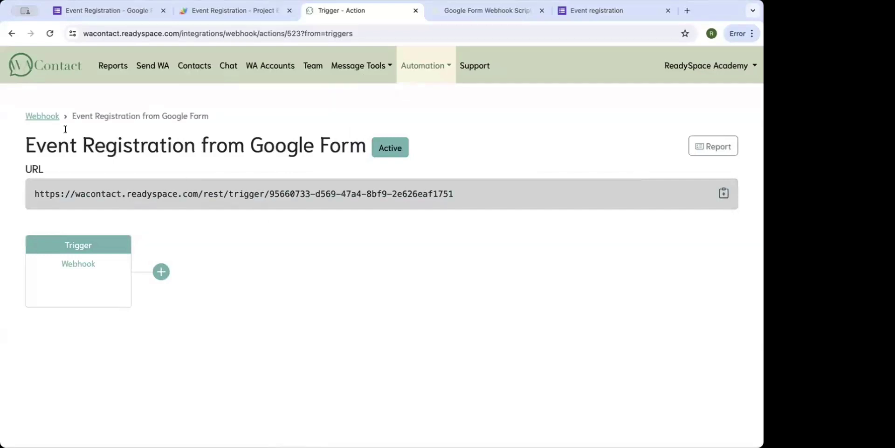
{"action": "left_click", "coordinate": [43, 116]}
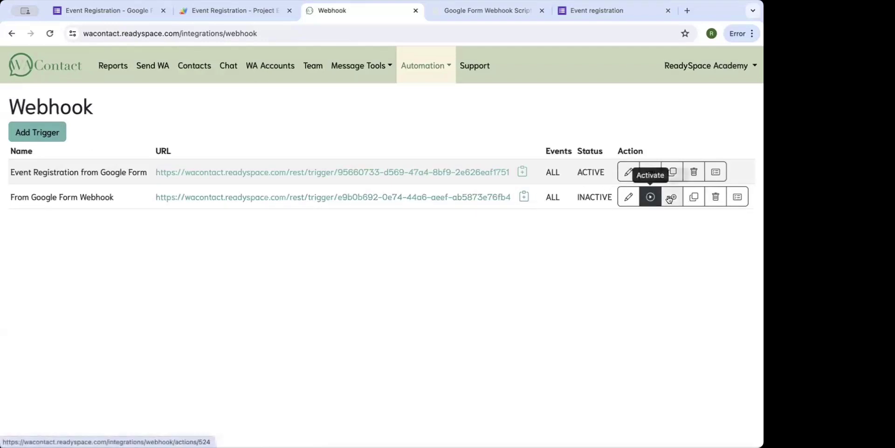
{"action": "left_click", "coordinate": [650, 197]}
{"action": "scroll", "coordinate": [317, 264], "scroll_direction": "right", "scroll_amount": 3}
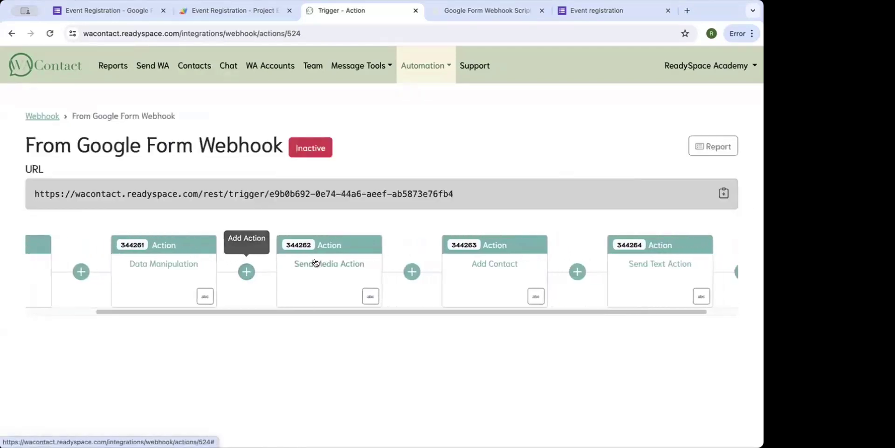
{"action": "scroll", "coordinate": [315, 263], "scroll_direction": "left", "scroll_amount": 8}
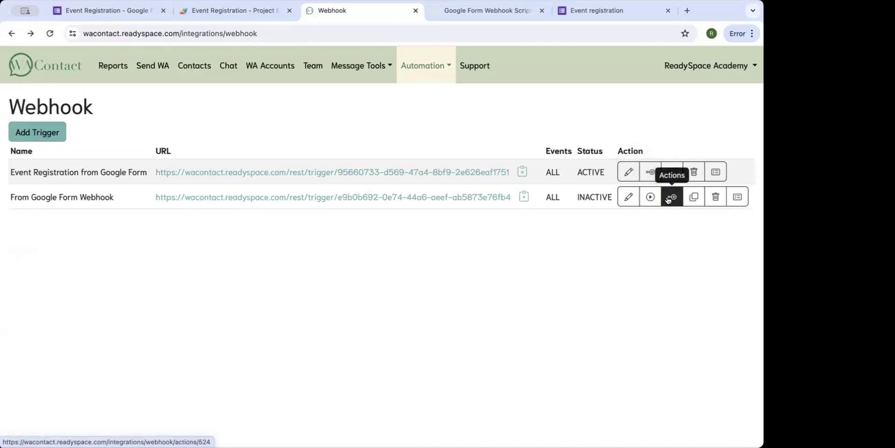
Activate From Google Form Webhook, delete the old Event Registration trigger, and copy the new webhook URL.
{"action": "left_click", "coordinate": [652, 172]}
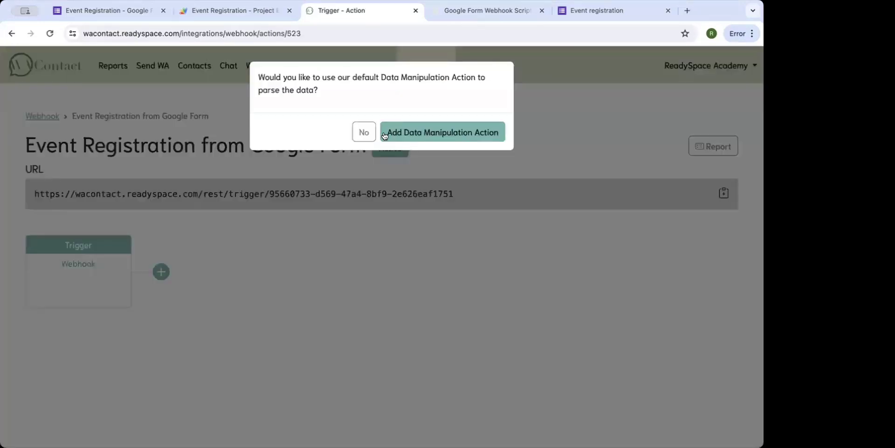
{"action": "left_click", "coordinate": [385, 134]}
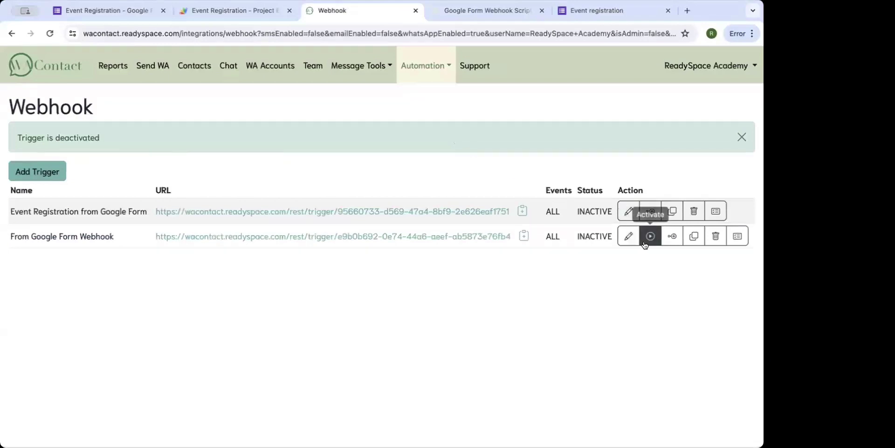
{"action": "left_click", "coordinate": [666, 237]}
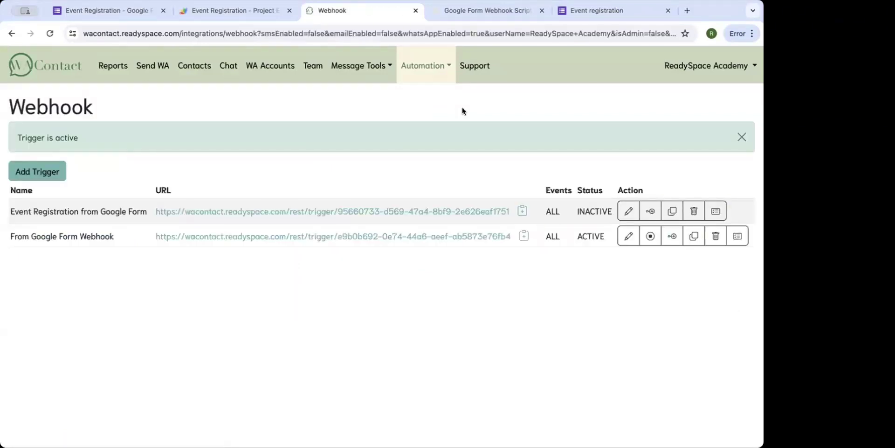
{"action": "left_click", "coordinate": [693, 210]}
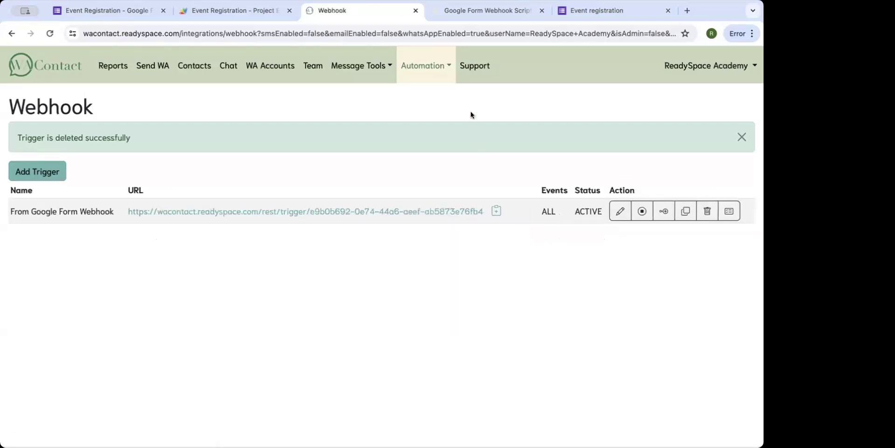
{"action": "left_click", "coordinate": [495, 211]}
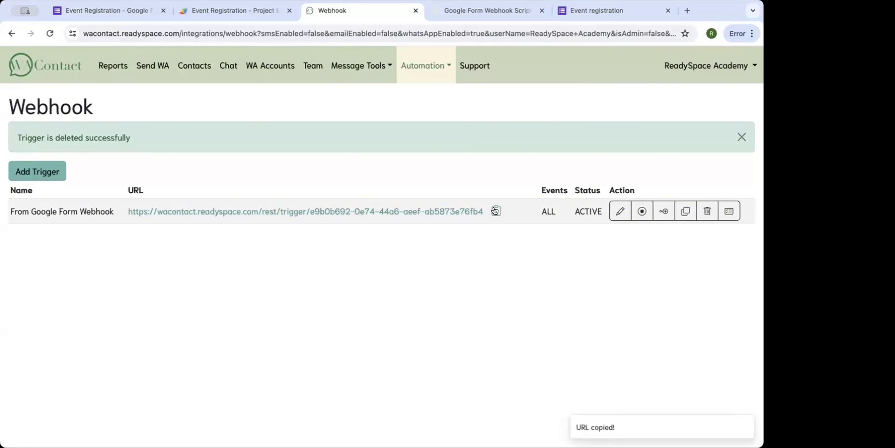
{"action": "left_click", "coordinate": [243, 12]}
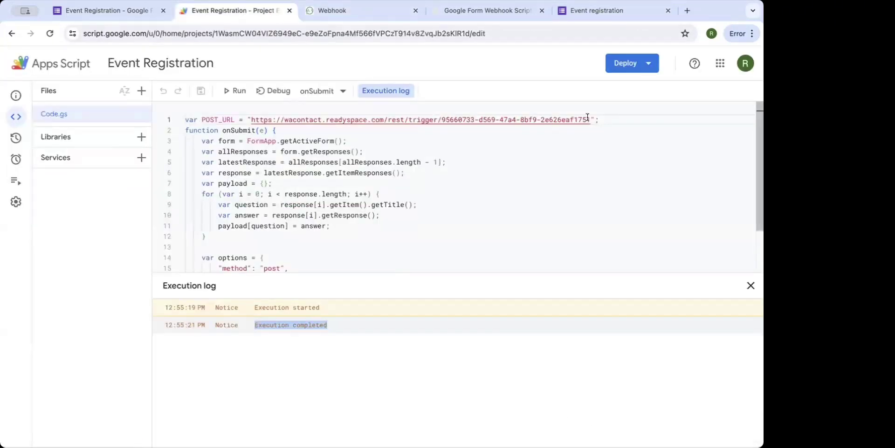
Paste the From Google Form Webhook URL into POST_URL on line 1 of Code.gs, save and rerun.
{"action": "left_click_drag", "start_coordinate": [588, 117], "coordinate": [250, 110]}
{"action": "key", "text": "ctrl+v"}
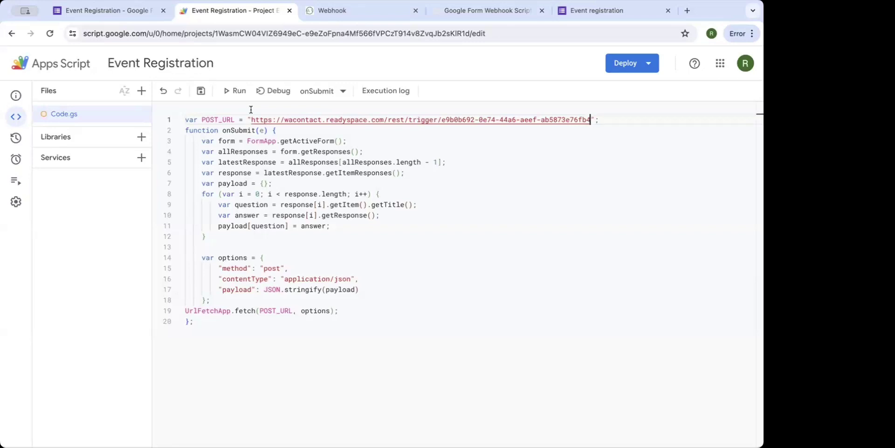
{"action": "left_click", "coordinate": [202, 92]}
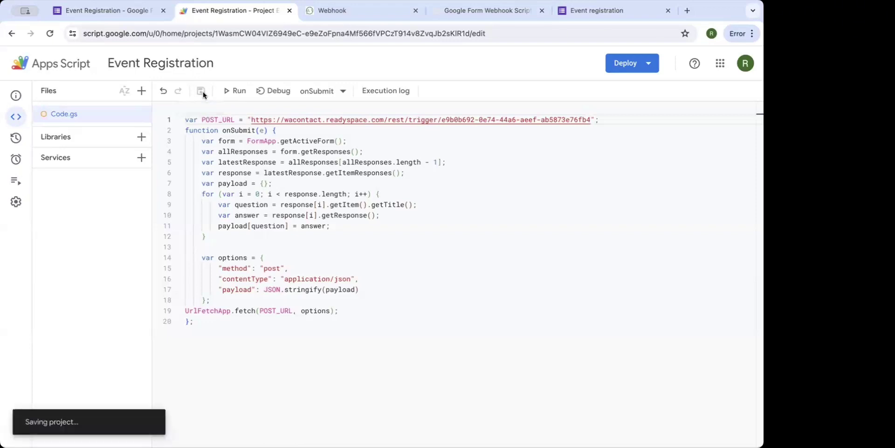
{"action": "left_click", "coordinate": [234, 91]}
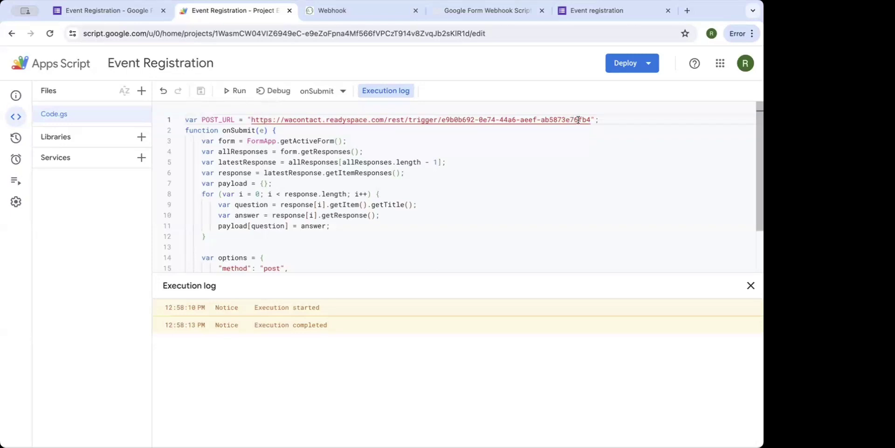
{"action": "left_click_drag", "start_coordinate": [590, 119], "coordinate": [554, 119]}
{"action": "left_click_drag", "start_coordinate": [330, 107], "coordinate": [233, 78]}
{"action": "left_click", "coordinate": [322, 11]}
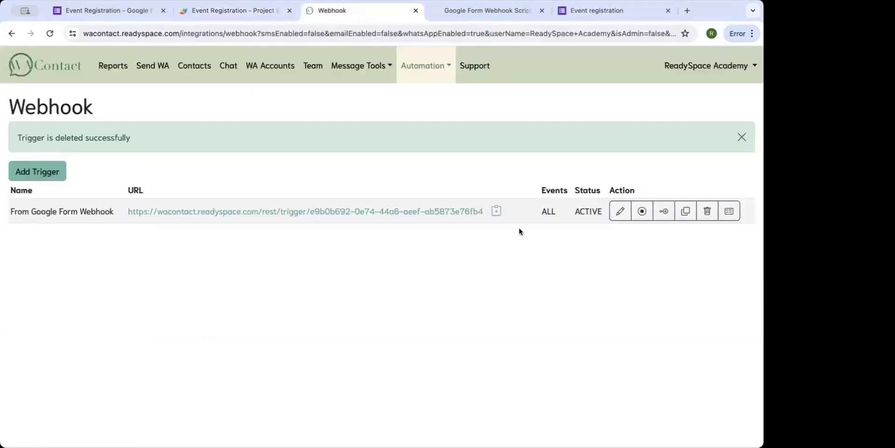
{"action": "left_click", "coordinate": [725, 218]}
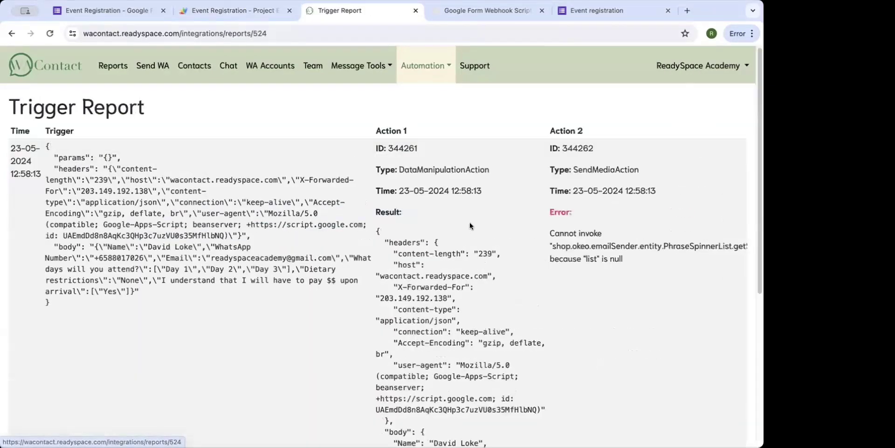
{"action": "scroll", "coordinate": [469, 222], "scroll_direction": "down", "scroll_amount": 5}
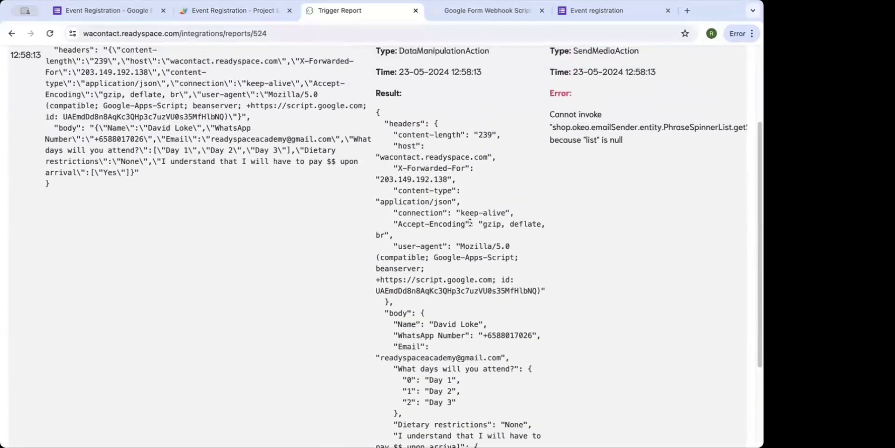
{"action": "scroll", "coordinate": [470, 223], "scroll_direction": "up", "scroll_amount": 4}
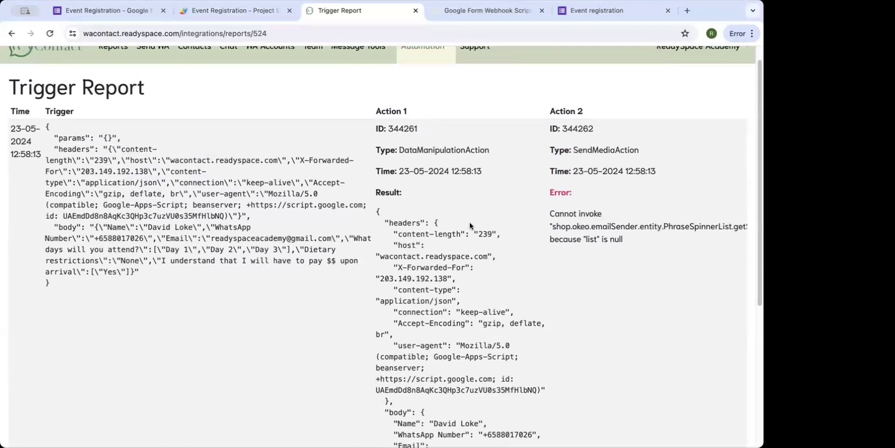
{"action": "scroll", "coordinate": [469, 222], "scroll_direction": "up", "scroll_amount": 1}
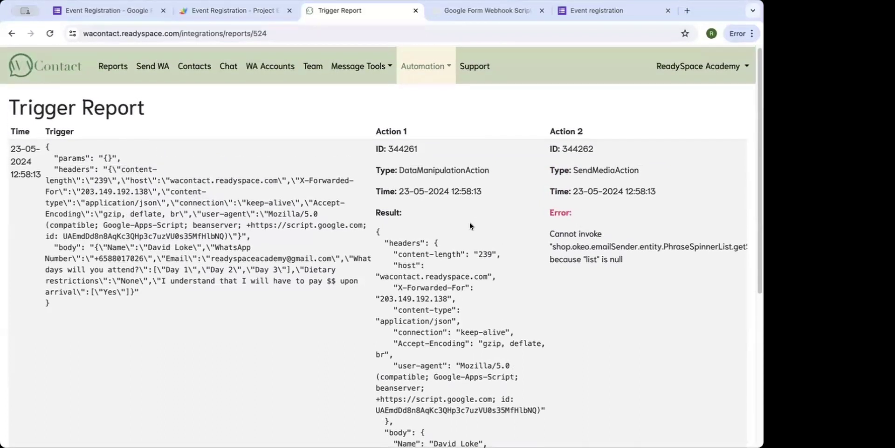
{"action": "scroll", "coordinate": [469, 222], "scroll_direction": "right", "scroll_amount": 3}
{"action": "scroll", "coordinate": [469, 222], "scroll_direction": "left", "scroll_amount": 3}
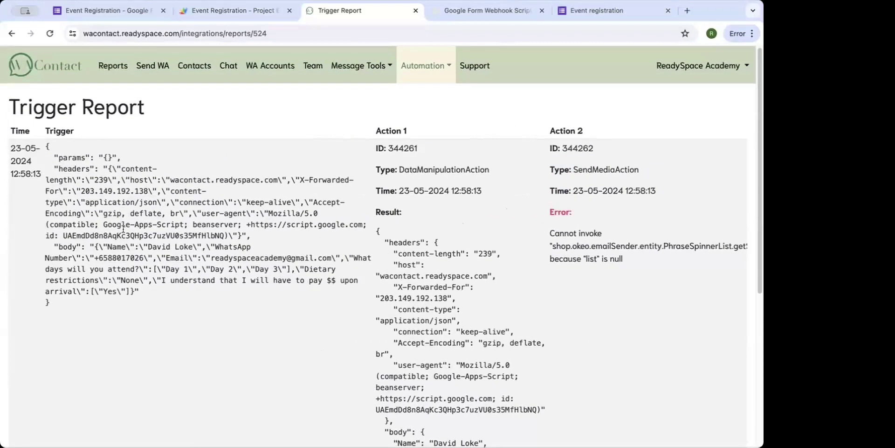
{"action": "left_click_drag", "start_coordinate": [54, 156], "coordinate": [128, 287]}
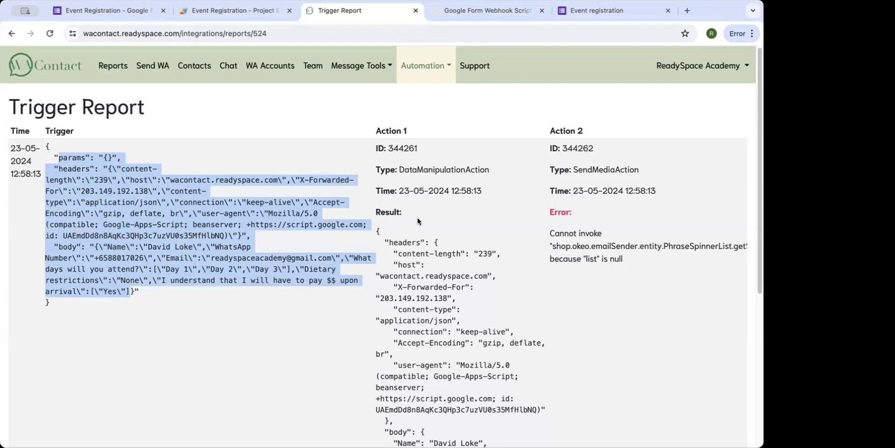
{"action": "scroll", "coordinate": [418, 221], "scroll_direction": "down", "scroll_amount": 4}
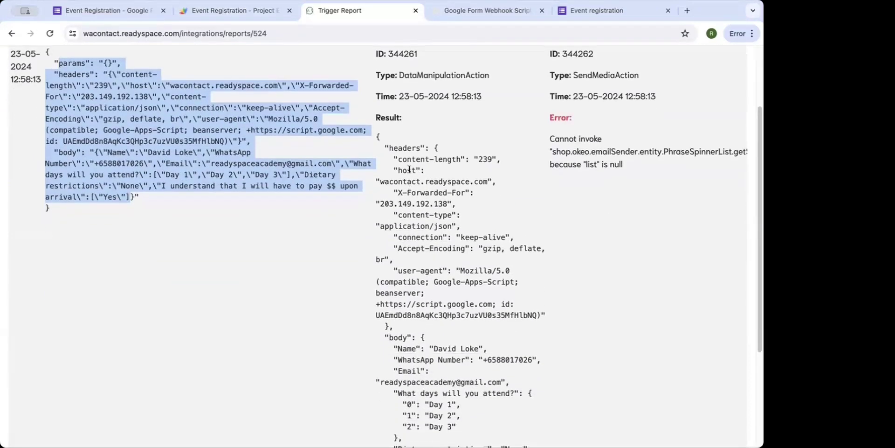
{"action": "scroll", "coordinate": [409, 170], "scroll_direction": "down", "scroll_amount": 6}
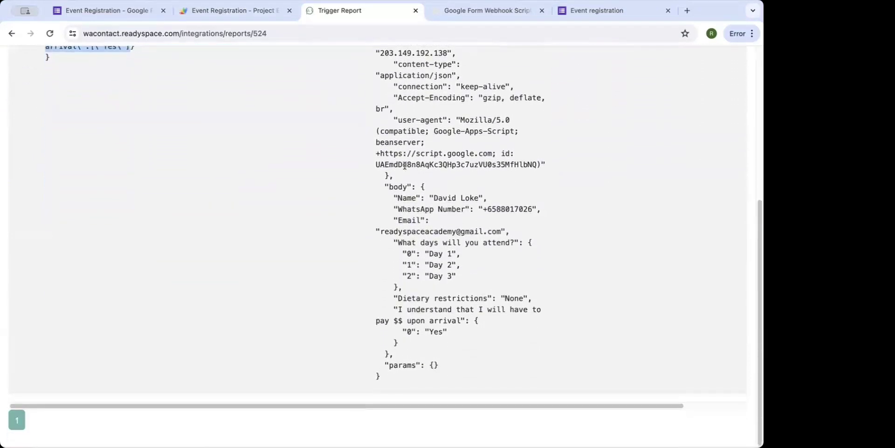
{"action": "scroll", "coordinate": [405, 165], "scroll_direction": "up", "scroll_amount": 1}
{"action": "left_click_drag", "start_coordinate": [420, 87], "coordinate": [486, 349]}
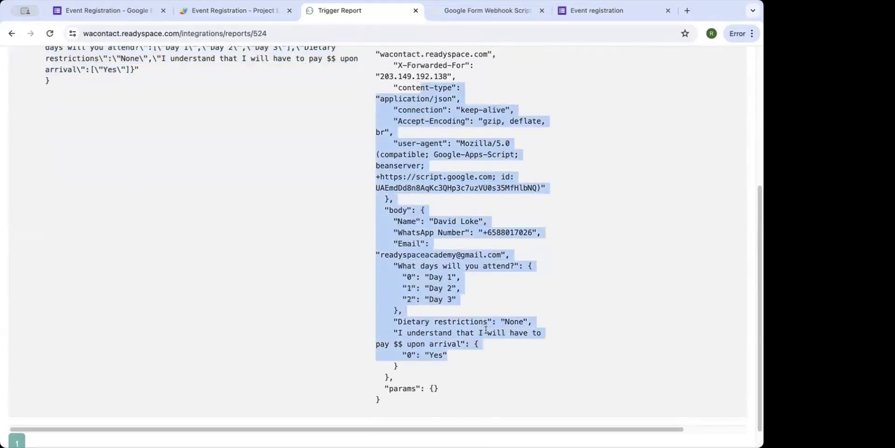
{"action": "scroll", "coordinate": [486, 329], "scroll_direction": "up", "scroll_amount": 4}
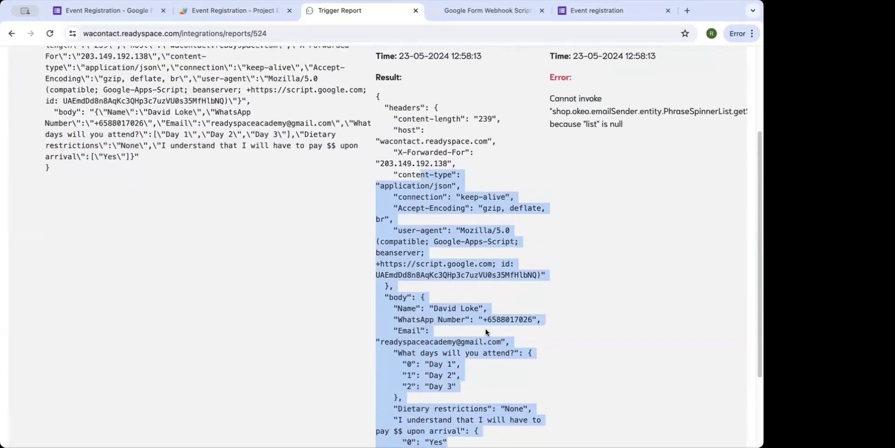
{"action": "scroll", "coordinate": [486, 332], "scroll_direction": "up", "scroll_amount": 1}
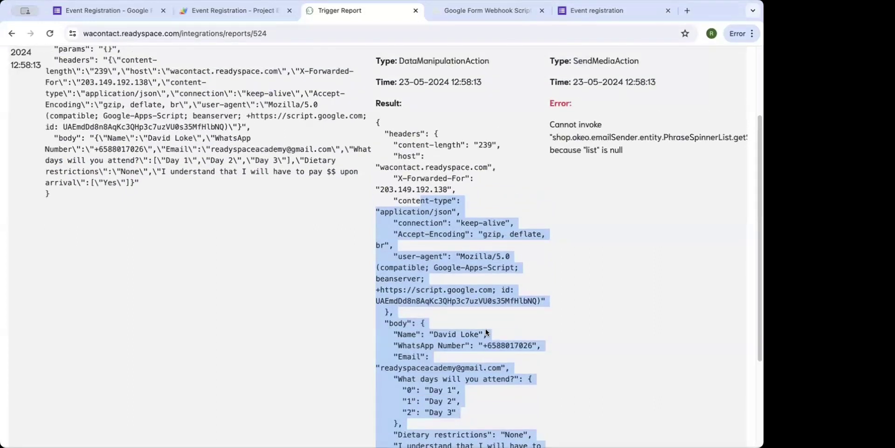
{"action": "scroll", "coordinate": [485, 328], "scroll_direction": "up", "scroll_amount": 1}
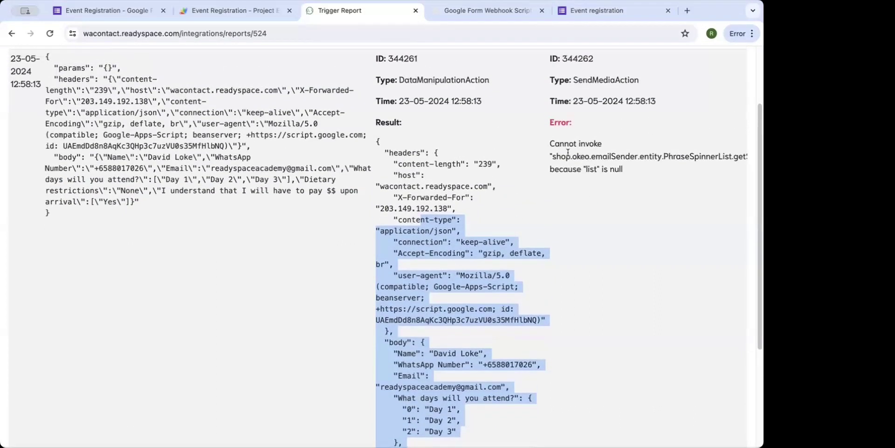
{"action": "scroll", "coordinate": [569, 153], "scroll_direction": "up", "scroll_amount": 2}
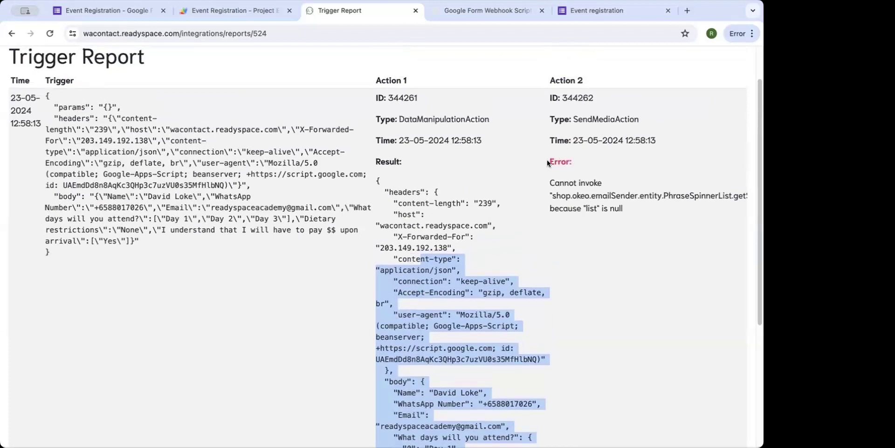
{"action": "left_click", "coordinate": [547, 160]}
{"action": "left_click_drag", "start_coordinate": [597, 182], "coordinate": [634, 211]}
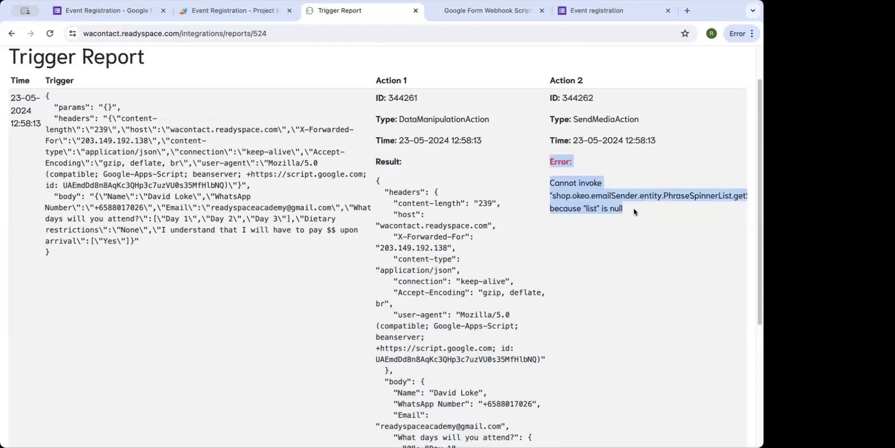
{"action": "scroll", "coordinate": [634, 208], "scroll_direction": "up", "scroll_amount": 2}
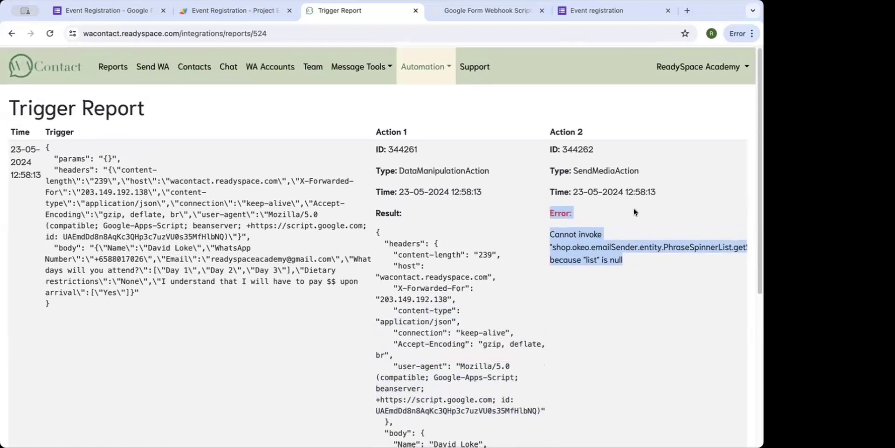
{"action": "left_click", "coordinate": [424, 67]}
Open From Google Form Webhook's actions and inspect the webhook trigger's last received data.
{"action": "left_click", "coordinate": [425, 112]}
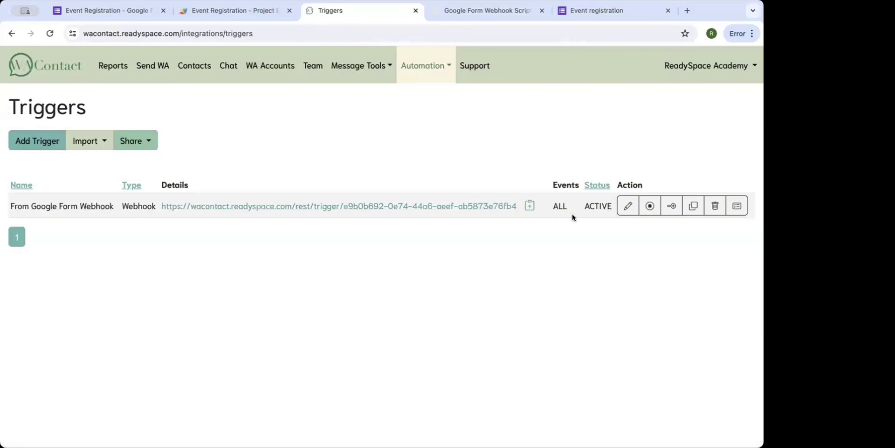
{"action": "left_click", "coordinate": [672, 205]}
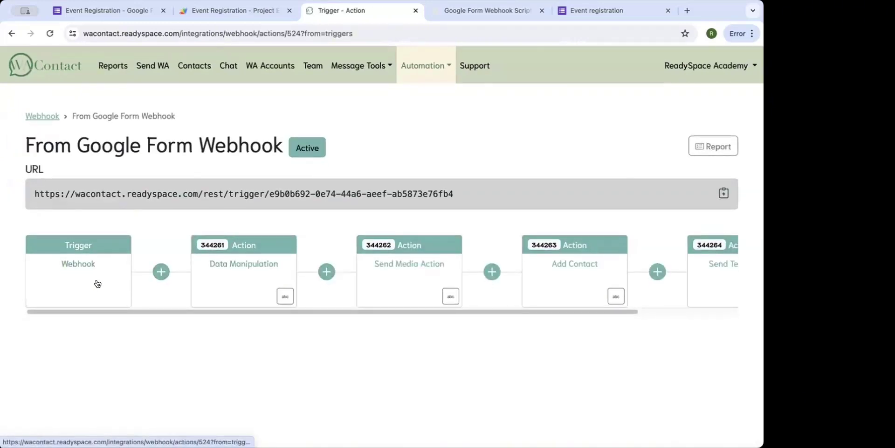
{"action": "left_click", "coordinate": [235, 274]}
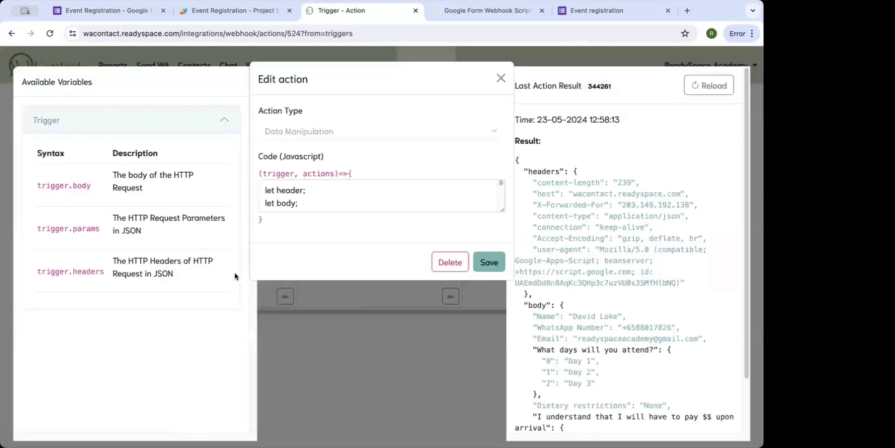
{"action": "left_click", "coordinate": [501, 79]}
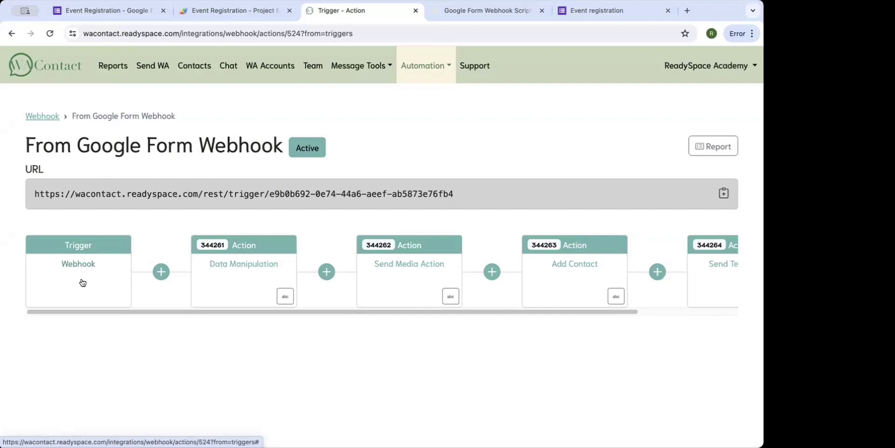
{"action": "left_click", "coordinate": [82, 278]}
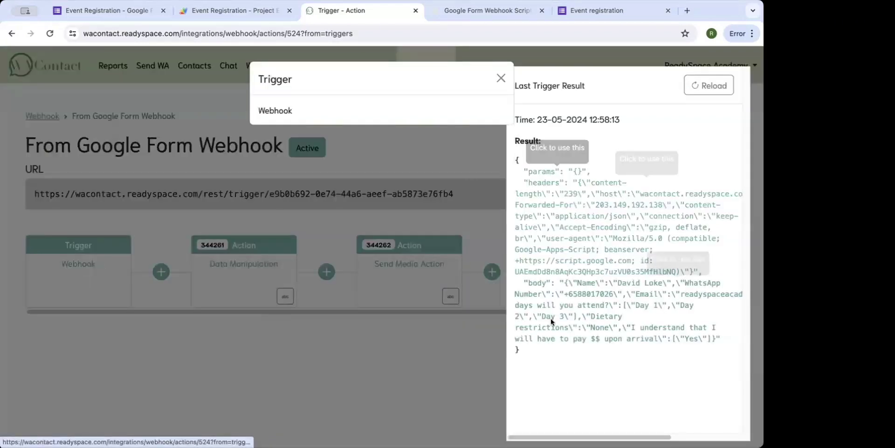
{"action": "left_click_drag", "start_coordinate": [542, 357], "coordinate": [515, 159]}
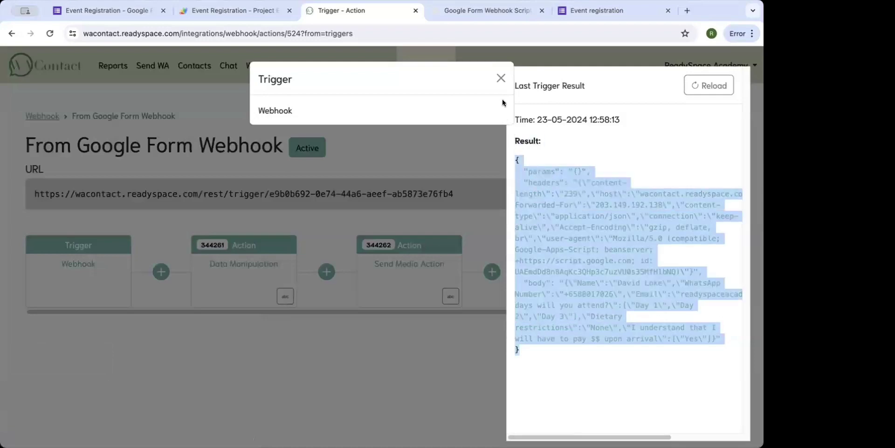
{"action": "left_click", "coordinate": [500, 79]}
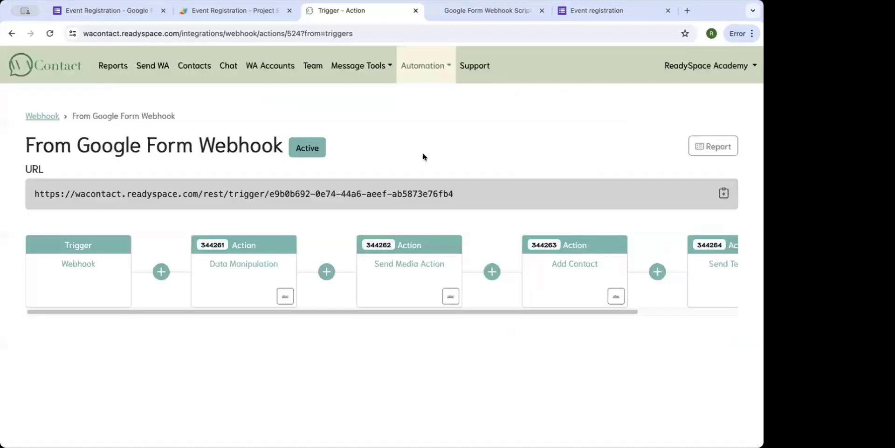
Reopen the Data Manipulation action and read through its JavaScript parsing code.
{"action": "left_click", "coordinate": [257, 290]}
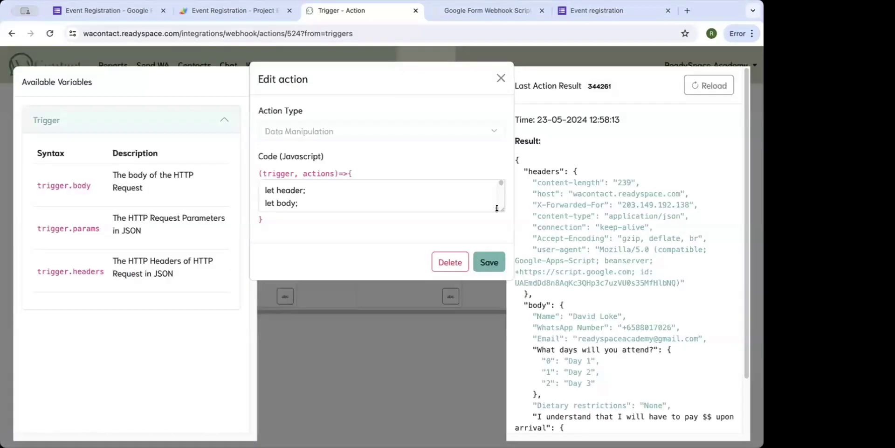
{"action": "left_click_drag", "start_coordinate": [499, 253], "coordinate": [495, 308]}
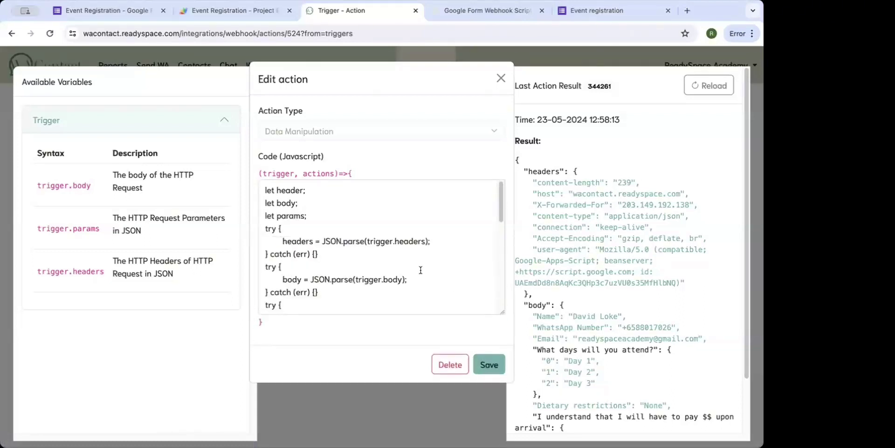
{"action": "scroll", "coordinate": [420, 270], "scroll_direction": "down", "scroll_amount": 2}
{"action": "scroll", "coordinate": [420, 270], "scroll_direction": "down", "scroll_amount": 5}
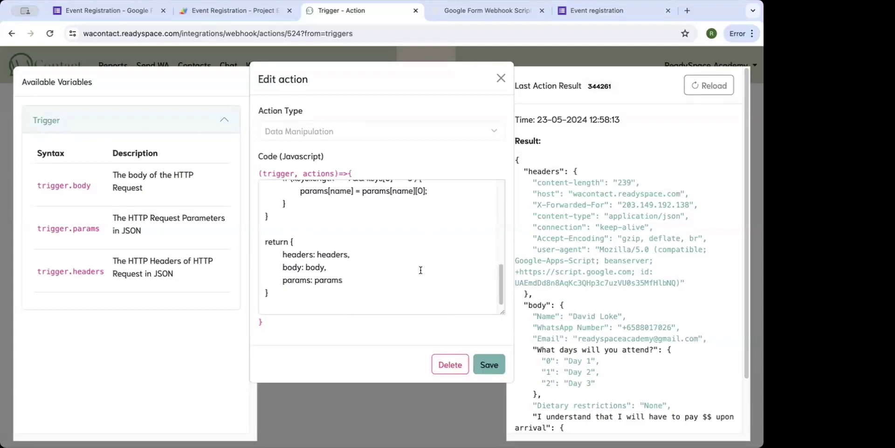
{"action": "scroll", "coordinate": [420, 270], "scroll_direction": "up", "scroll_amount": 7}
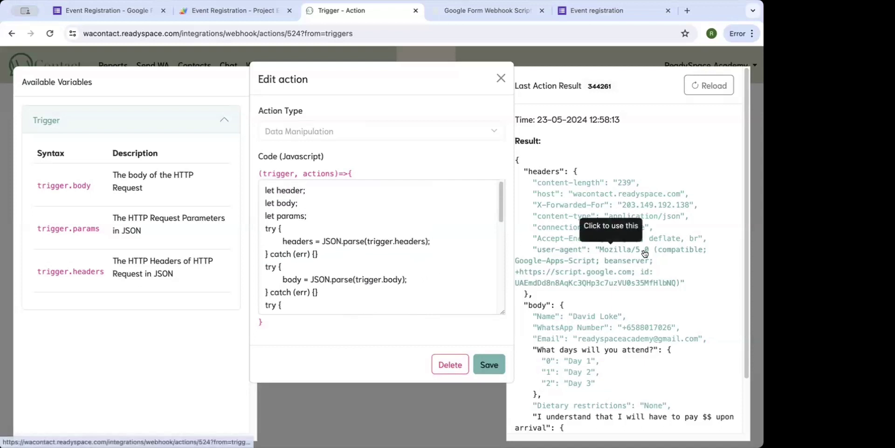
{"action": "scroll", "coordinate": [641, 251], "scroll_direction": "down", "scroll_amount": 3}
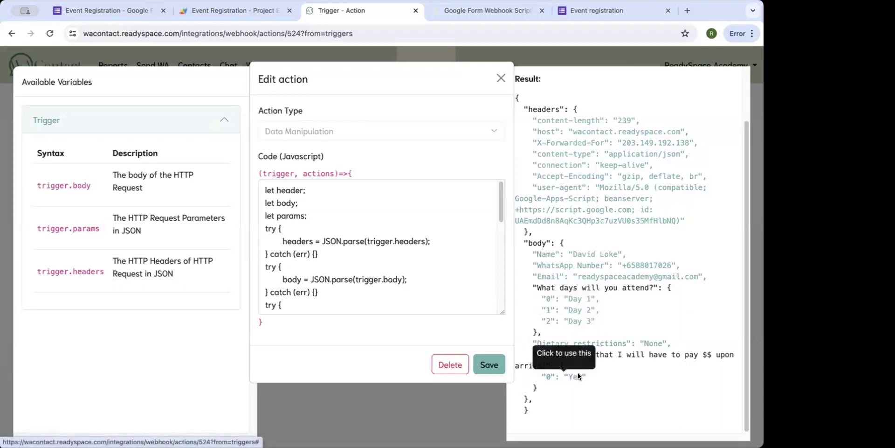
Close Data Manipulation and glance at the Send Media Action's settings.
{"action": "left_click", "coordinate": [501, 78]}
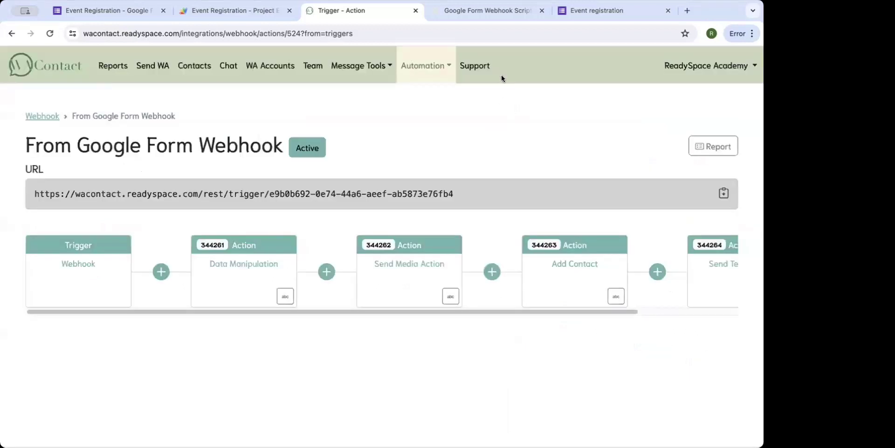
{"action": "left_click", "coordinate": [415, 289]}
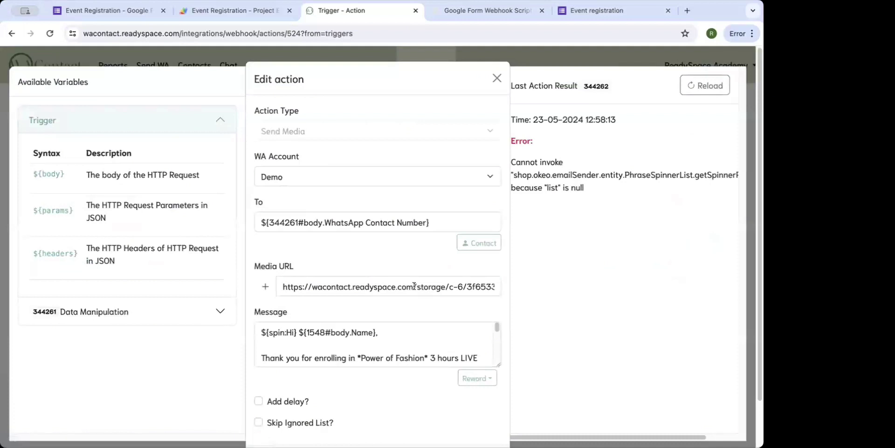
{"action": "left_click", "coordinate": [496, 79]}
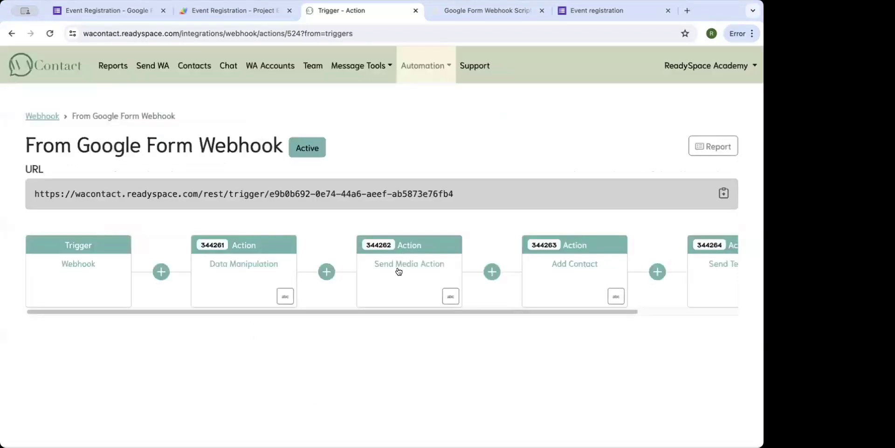
Browse the Action Type options for a new step, then close Add action without adding anything.
{"action": "left_click", "coordinate": [326, 271]}
{"action": "scroll", "coordinate": [376, 144], "scroll_direction": "down", "scroll_amount": 2}
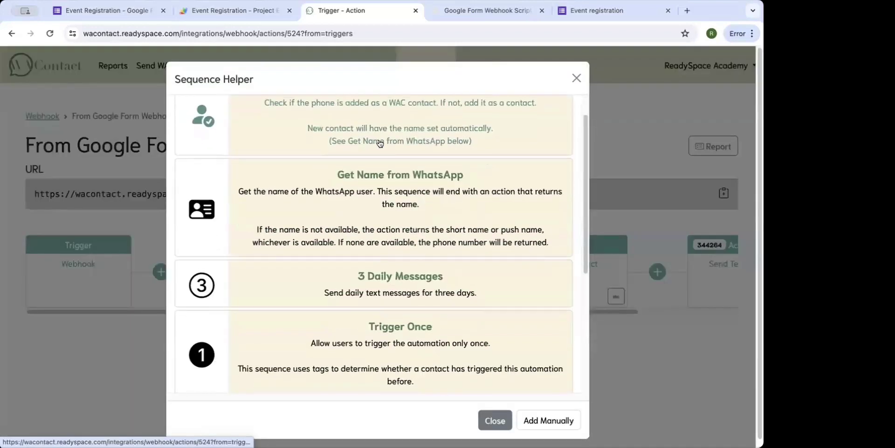
{"action": "scroll", "coordinate": [380, 143], "scroll_direction": "down", "scroll_amount": 3}
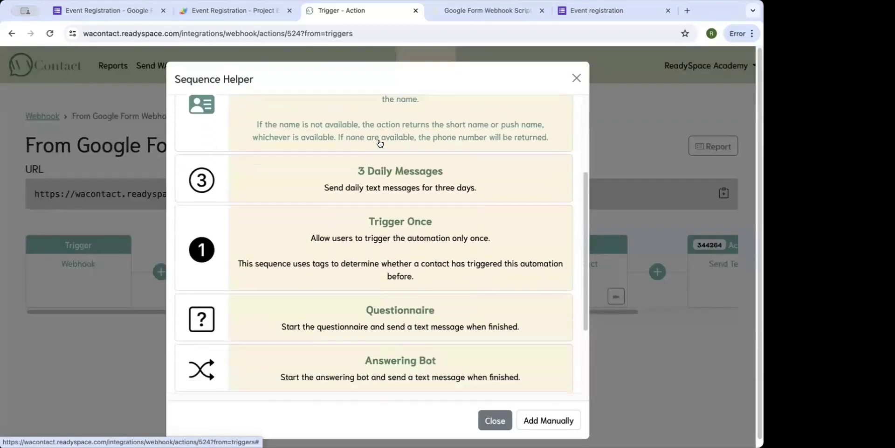
{"action": "scroll", "coordinate": [380, 143], "scroll_direction": "down", "scroll_amount": 2}
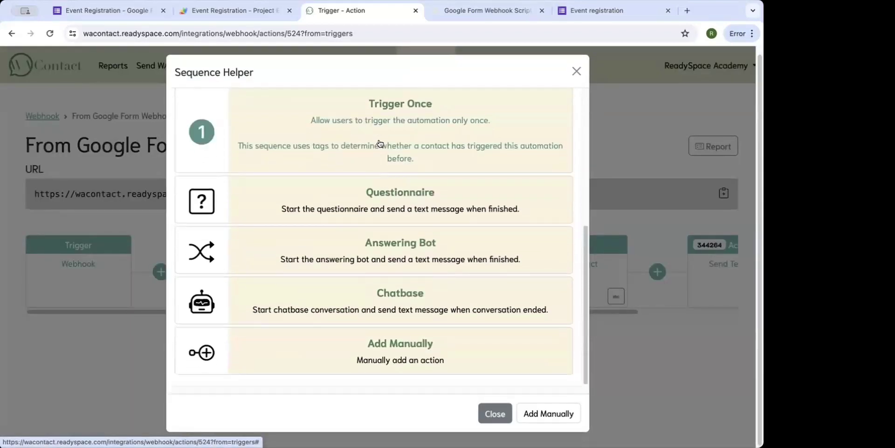
{"action": "left_click", "coordinate": [379, 349]}
{"action": "left_click", "coordinate": [441, 120]}
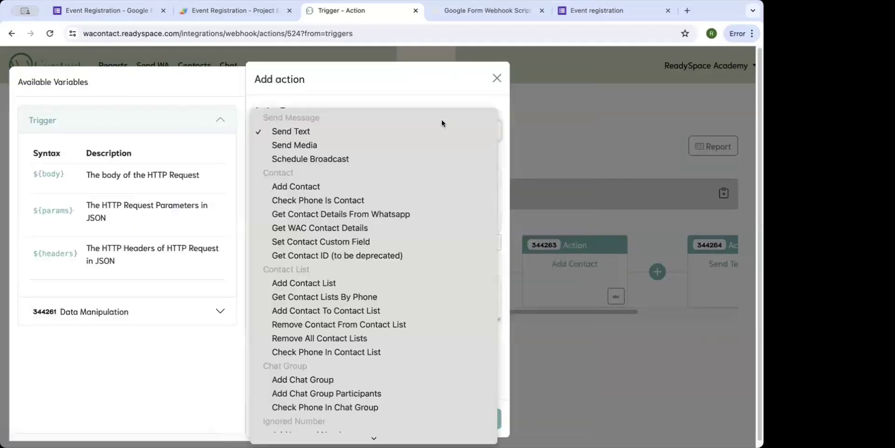
{"action": "scroll", "coordinate": [421, 211], "scroll_direction": "down", "scroll_amount": 10}
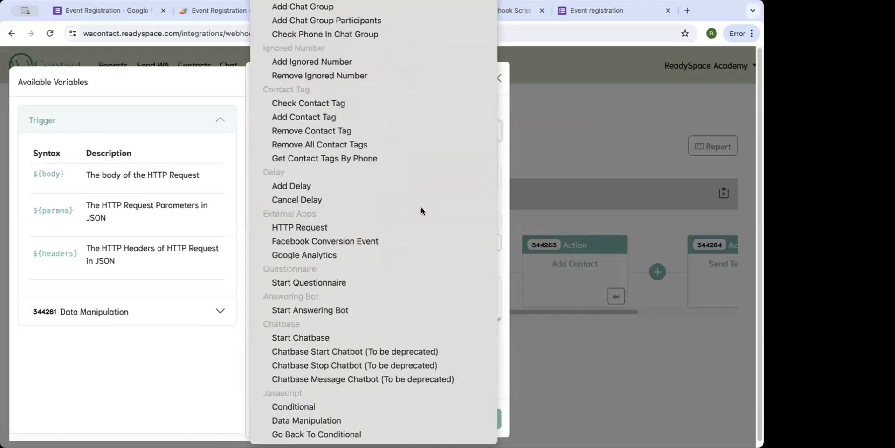
{"action": "scroll", "coordinate": [421, 207], "scroll_direction": "up", "scroll_amount": 10}
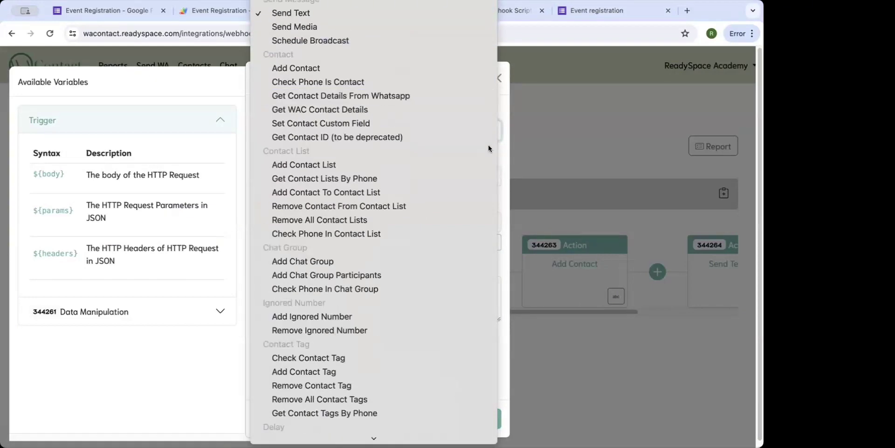
{"action": "left_click", "coordinate": [498, 78]}
{"action": "left_click", "coordinate": [498, 78]}
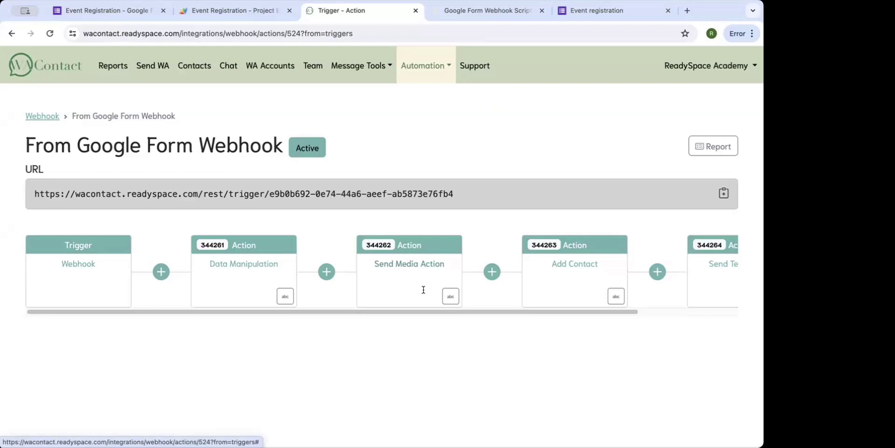
Open the Send Media action and expand the 344261 Data Manipulation variables.
{"action": "left_click", "coordinate": [424, 293]}
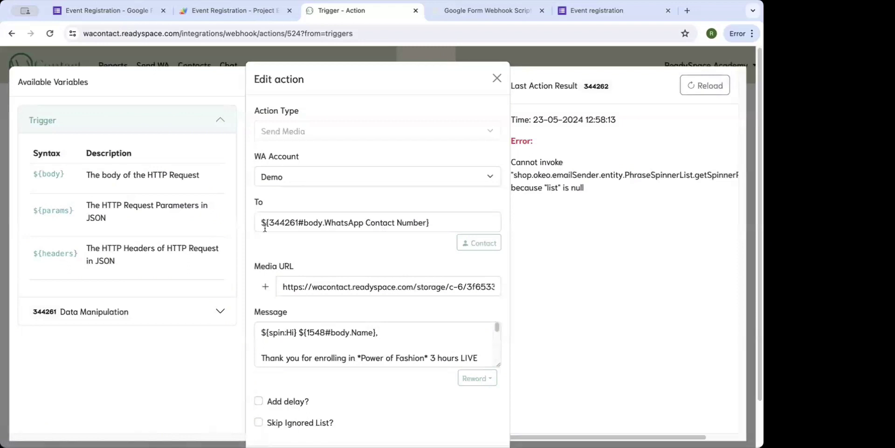
{"action": "left_click", "coordinate": [220, 310]}
{"action": "scroll", "coordinate": [188, 245], "scroll_direction": "down", "scroll_amount": 1}
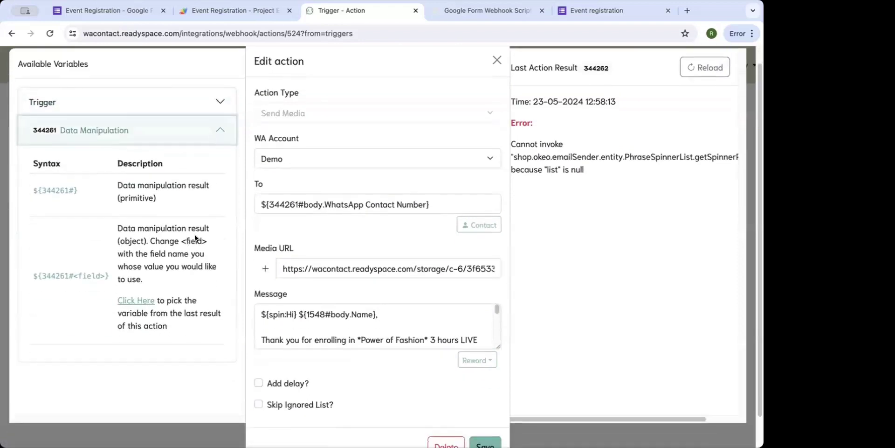
Keep Demo as the sending WhatsApp account and select the ${344261#body.WhatsApp Contact Number} recipient.
{"action": "left_click", "coordinate": [287, 160]}
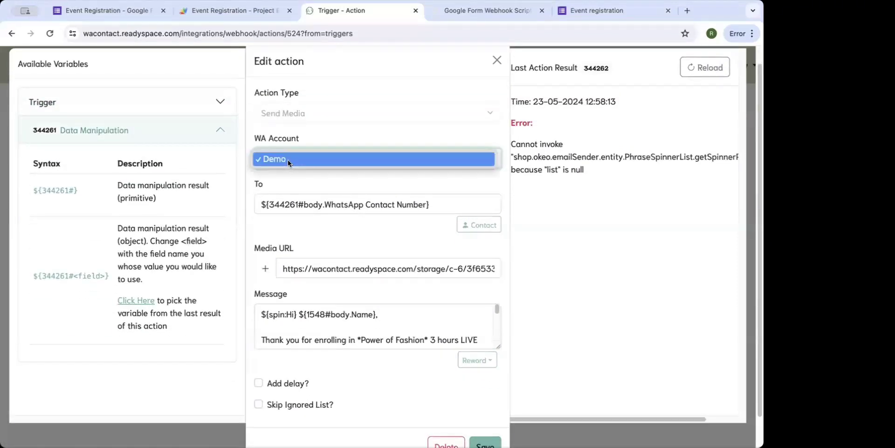
{"action": "left_click", "coordinate": [284, 158]}
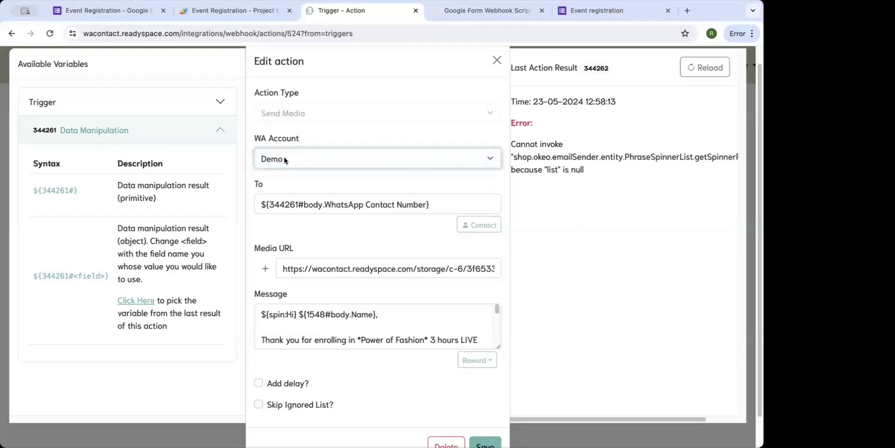
{"action": "left_click", "coordinate": [284, 159]}
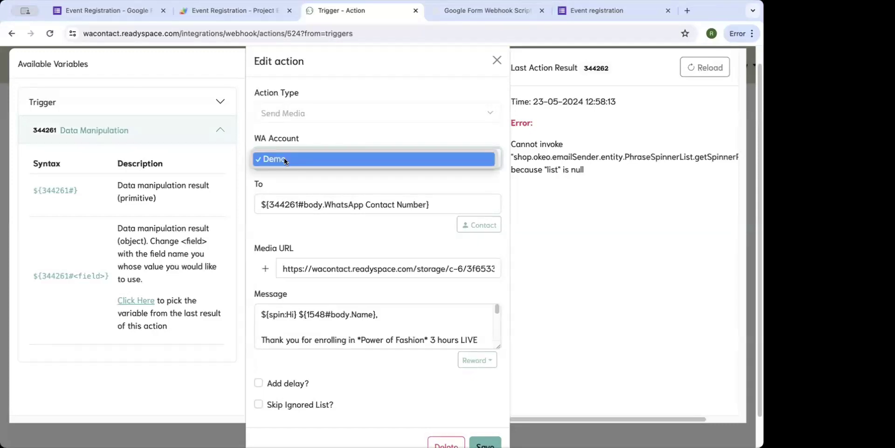
{"action": "left_click", "coordinate": [284, 159]}
{"action": "scroll", "coordinate": [280, 182], "scroll_direction": "down", "scroll_amount": 1}
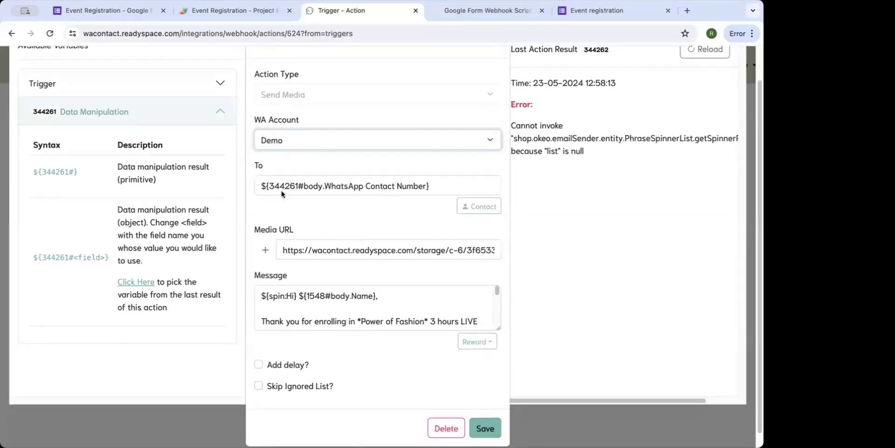
{"action": "triple_click", "coordinate": [270, 186]}
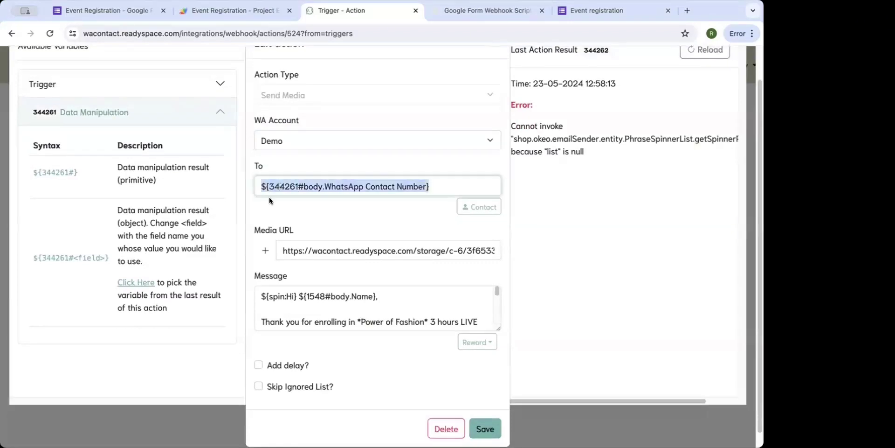
{"action": "scroll", "coordinate": [210, 237], "scroll_direction": "up", "scroll_amount": 2}
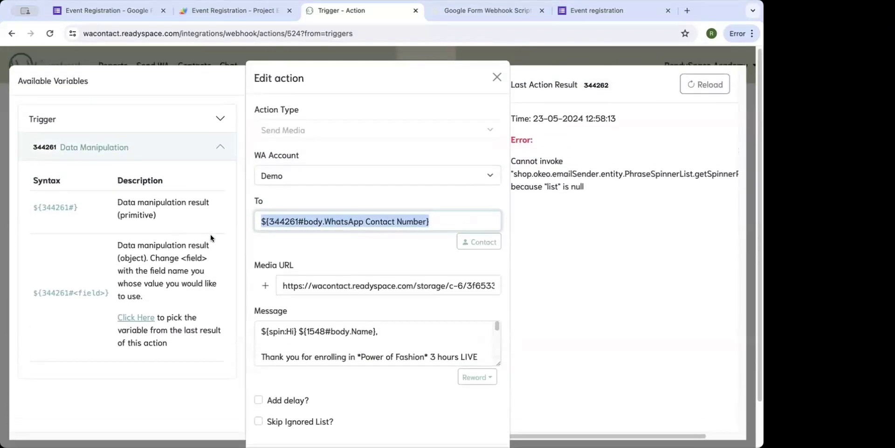
{"action": "scroll", "coordinate": [211, 234], "scroll_direction": "down", "scroll_amount": 2}
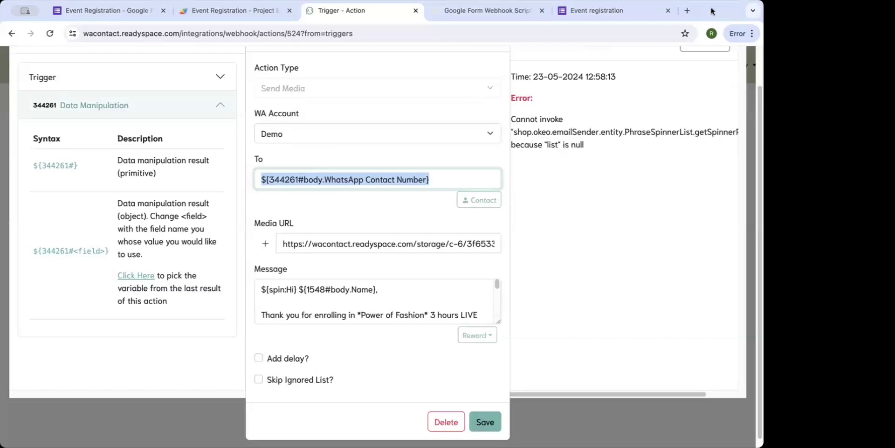
Select the WhatsApp Number answer in the form's responses, view the confirmation tab, and return to WAContact.
{"action": "left_click", "coordinate": [125, 9]}
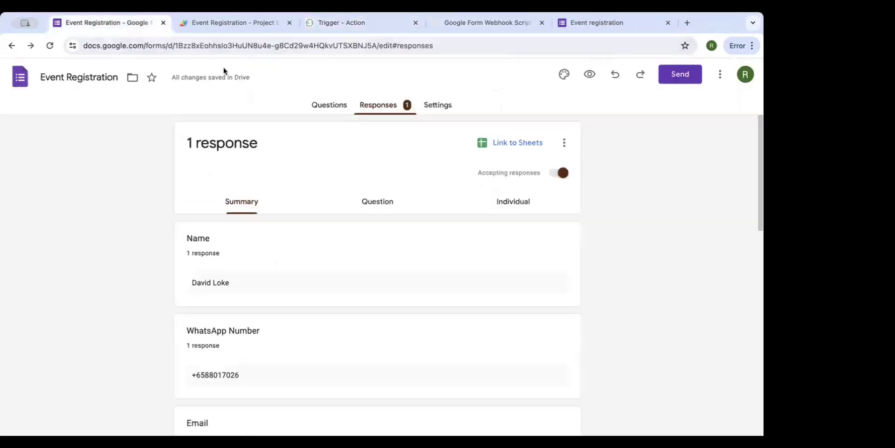
{"action": "scroll", "coordinate": [334, 188], "scroll_direction": "down", "scroll_amount": 2}
{"action": "left_click_drag", "start_coordinate": [243, 313], "coordinate": [175, 316]}
{"action": "left_click", "coordinate": [583, 25]}
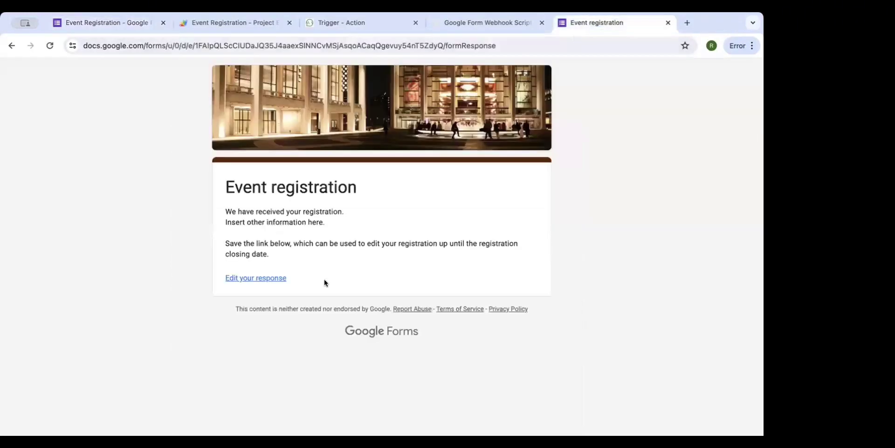
{"action": "left_click", "coordinate": [122, 23]}
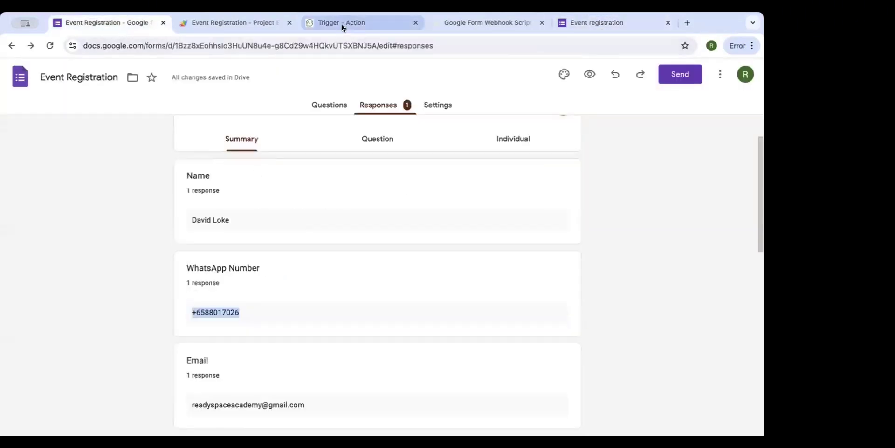
{"action": "left_click", "coordinate": [359, 24]}
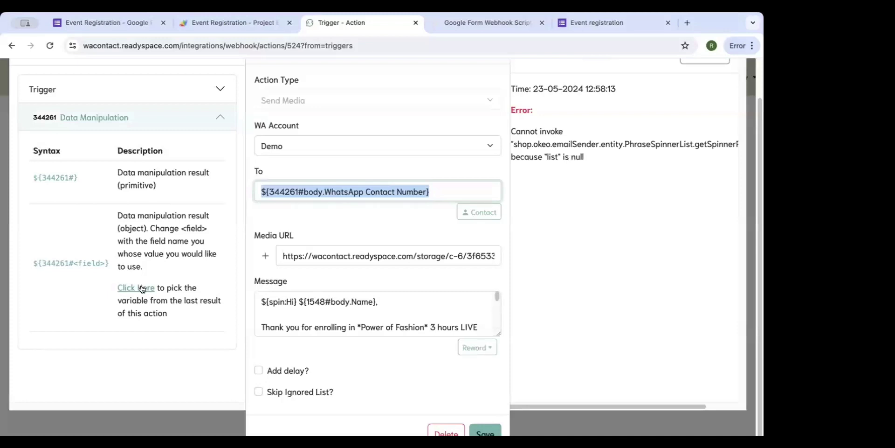
View the Data Manipulation step's last result JSON, then return to the variables list.
{"action": "left_click_drag", "start_coordinate": [170, 310], "coordinate": [135, 289]}
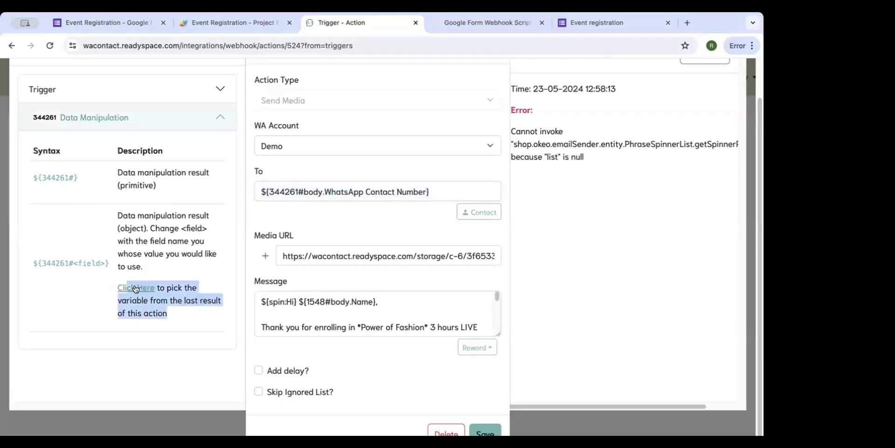
{"action": "left_click", "coordinate": [135, 288]}
{"action": "scroll", "coordinate": [136, 236], "scroll_direction": "down", "scroll_amount": 1}
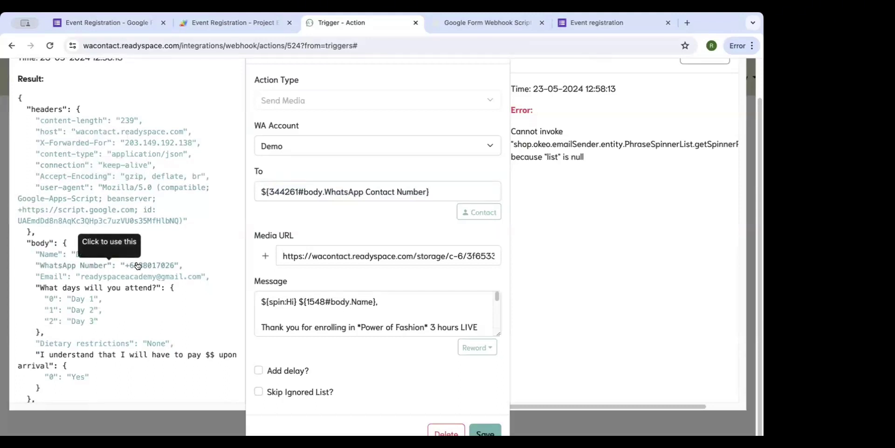
{"action": "left_click", "coordinate": [106, 263]}
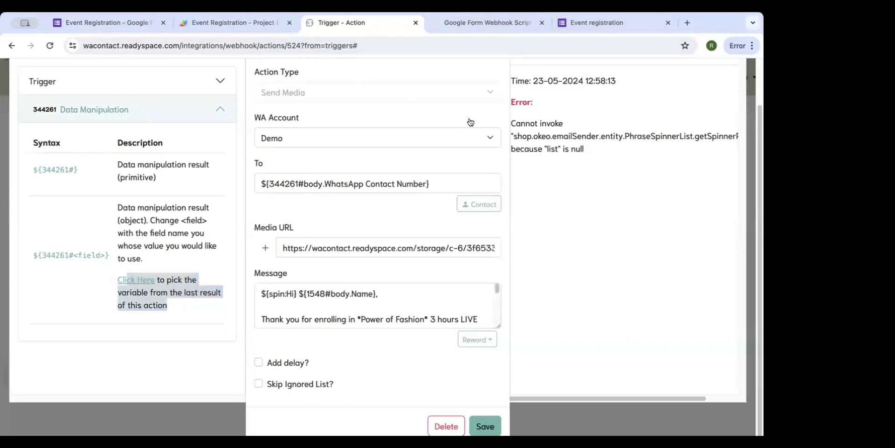
Change the recipient to ${344261#body.WhatsApp Number} and inspect the full media link.
{"action": "triple_click", "coordinate": [380, 178]}
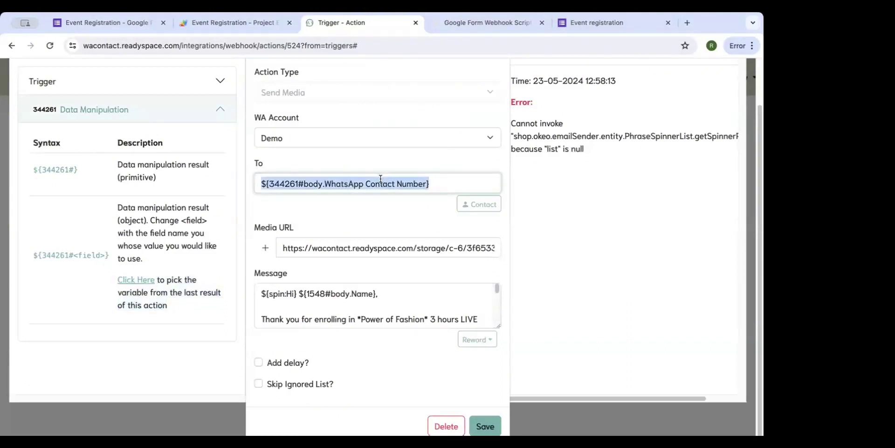
{"action": "double_click", "coordinate": [381, 178]}
{"action": "key", "text": "BackSpace"}
{"action": "left_click_drag", "start_coordinate": [410, 182], "coordinate": [182, 183]}
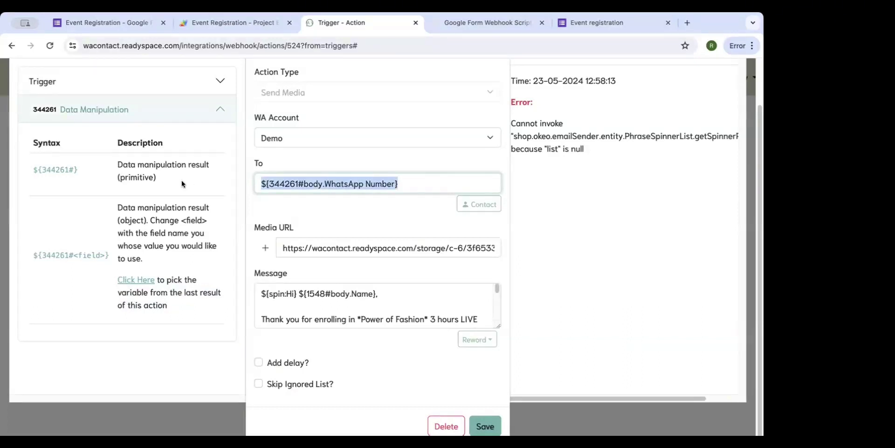
{"action": "triple_click", "coordinate": [357, 249]}
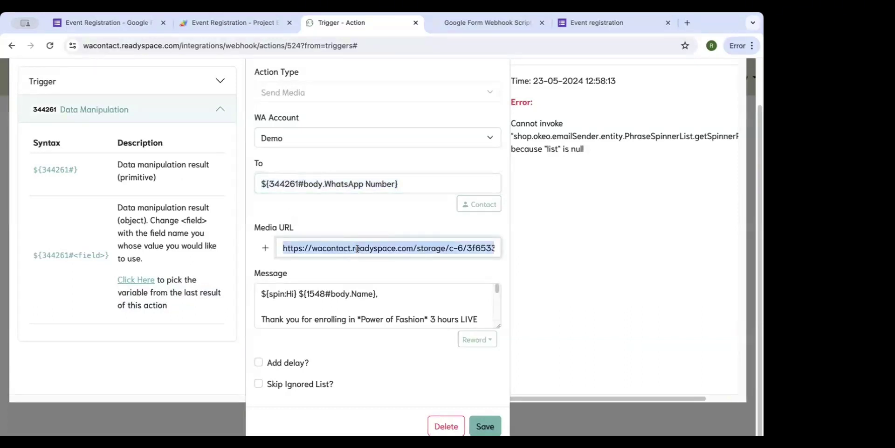
{"action": "left_click_drag", "start_coordinate": [357, 248], "coordinate": [273, 250]}
Dismiss the Photo attachment option without uploading and drag the Message box taller.
{"action": "left_click", "coordinate": [266, 248]}
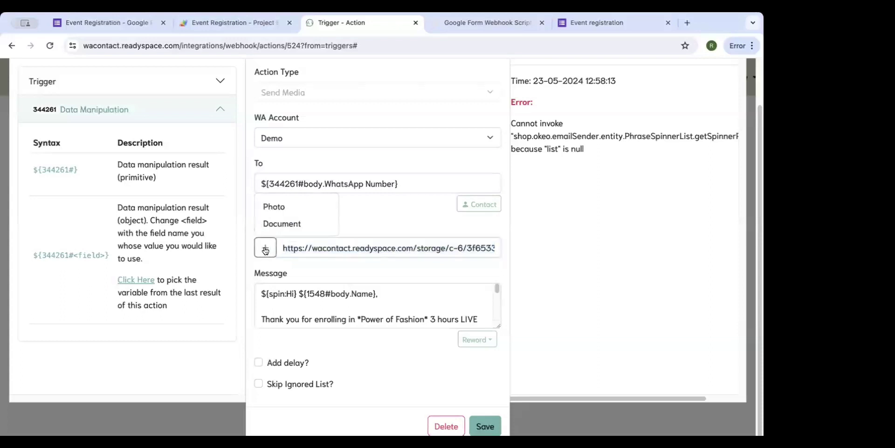
{"action": "left_click", "coordinate": [276, 207]}
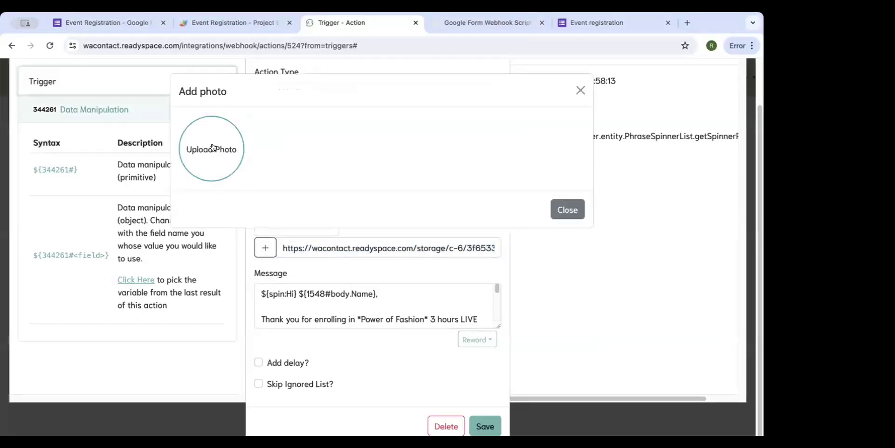
{"action": "left_click", "coordinate": [566, 208]}
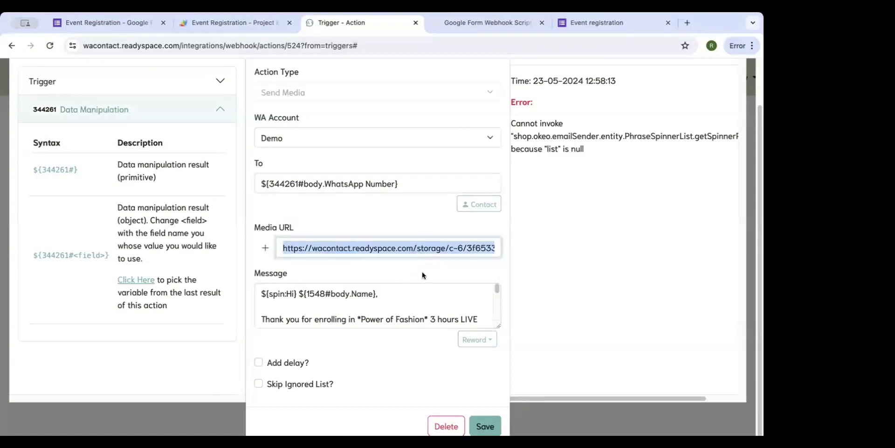
{"action": "left_click_drag", "start_coordinate": [498, 325], "coordinate": [496, 397]}
{"action": "scroll", "coordinate": [506, 237], "scroll_direction": "down", "scroll_amount": 2}
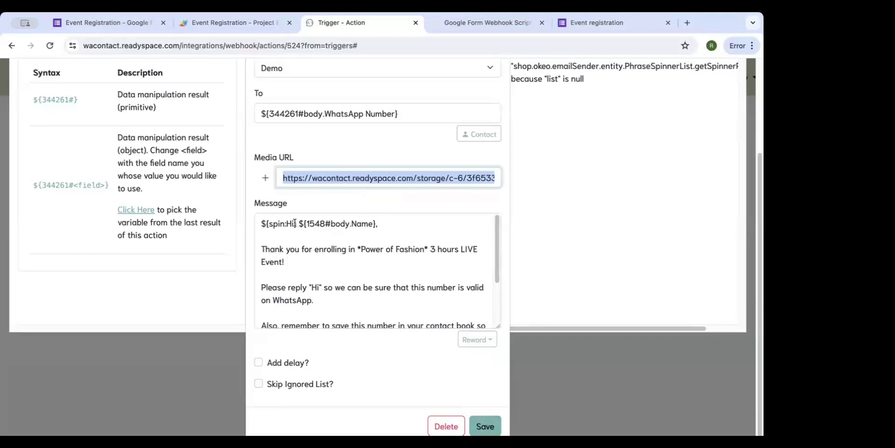
Select the ${spin:Hi} greeting and browse the Reword suggestions for it.
{"action": "left_click_drag", "start_coordinate": [297, 224], "coordinate": [256, 223]}
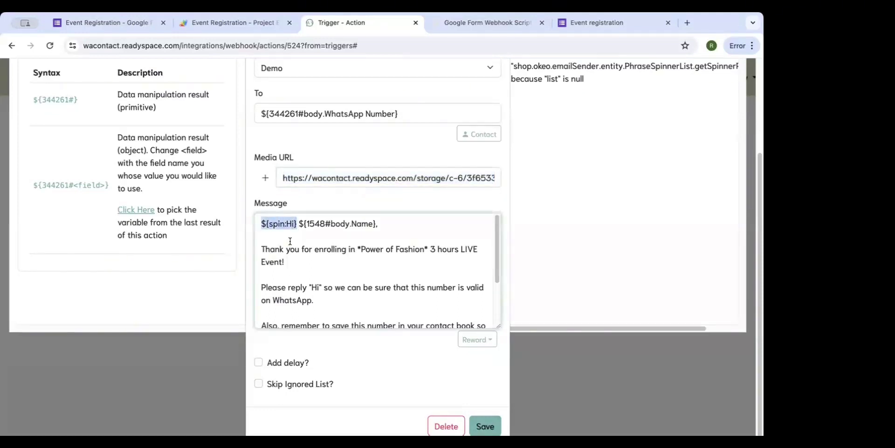
{"action": "left_click", "coordinate": [475, 339]}
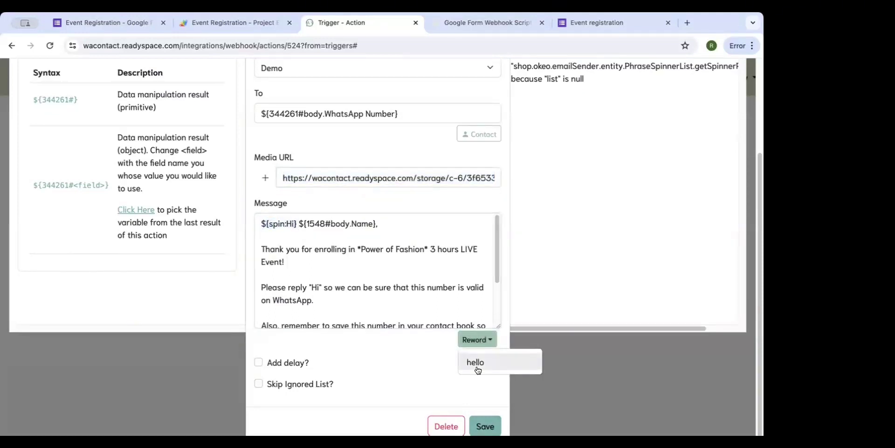
{"action": "left_click", "coordinate": [478, 367]}
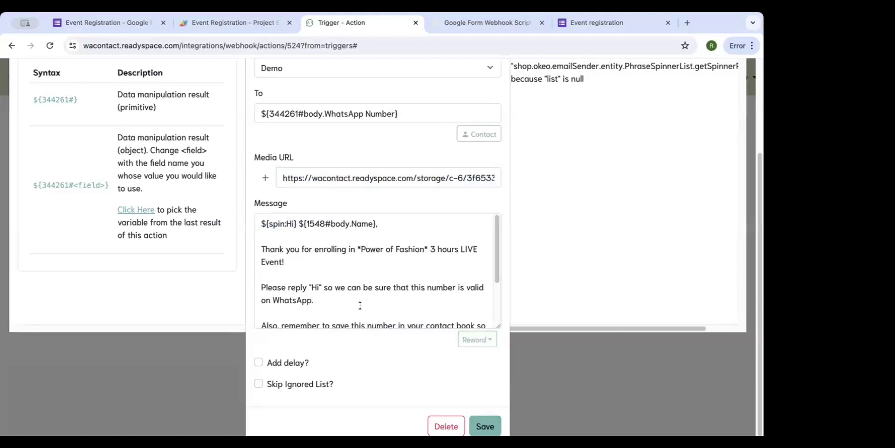
{"action": "left_click", "coordinate": [483, 344]}
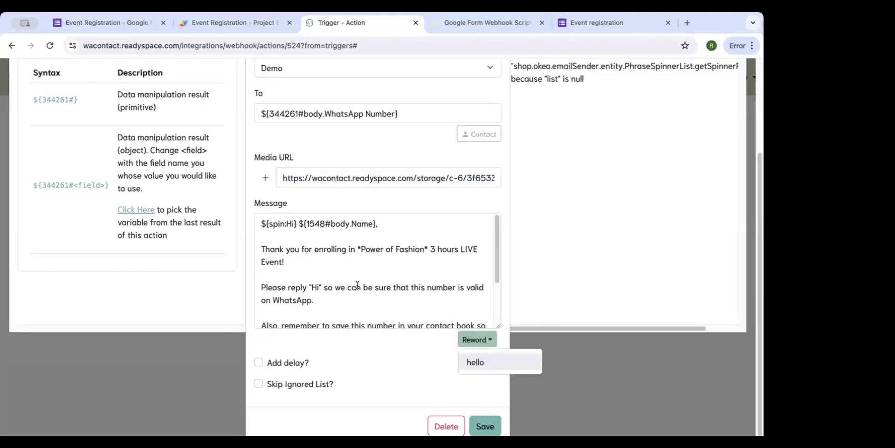
{"action": "scroll", "coordinate": [357, 285], "scroll_direction": "down", "scroll_amount": 3}
Drop the trial ${spin:hello} tag at the end and reselect the ${spin:Hi} greeting.
{"action": "left_click_drag", "start_coordinate": [383, 319], "coordinate": [335, 318]}
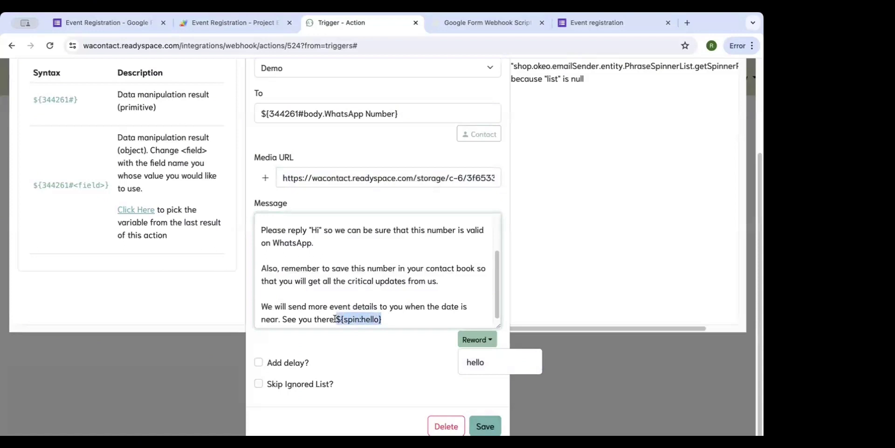
{"action": "left_click", "coordinate": [335, 318]}
{"action": "scroll", "coordinate": [343, 285], "scroll_direction": "up", "scroll_amount": 5}
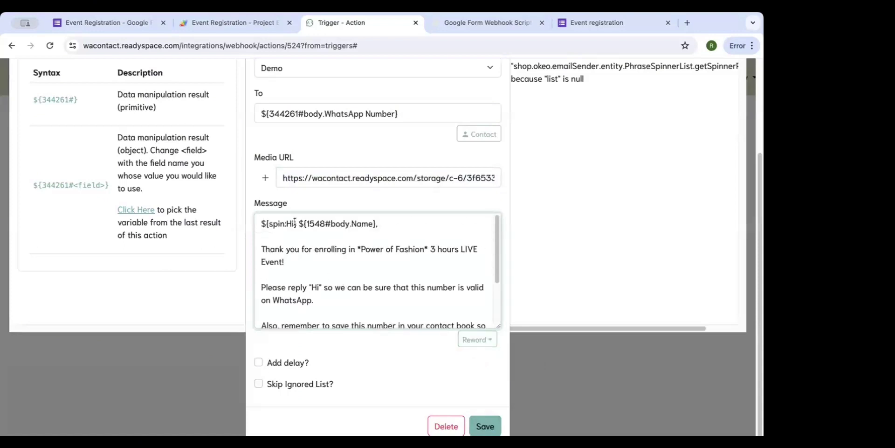
{"action": "left_click_drag", "start_coordinate": [297, 224], "coordinate": [249, 224]}
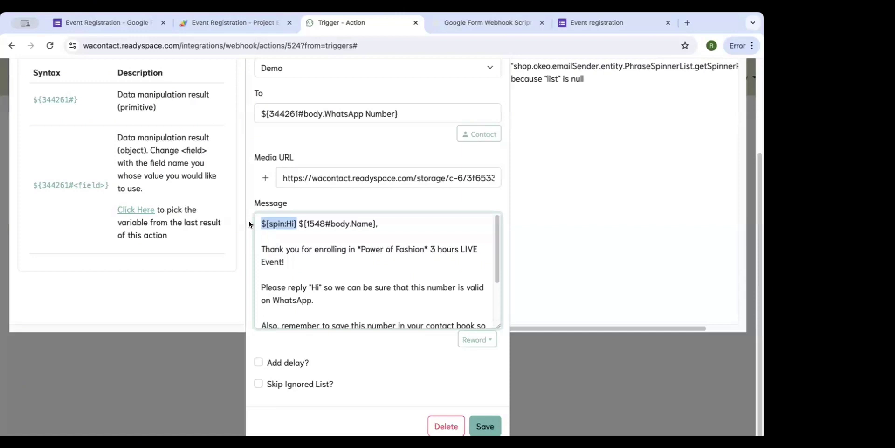
Add a comma after the greeting and replace ${1548#body.Name} with the copied ${344261#body.Name}.
{"action": "left_click", "coordinate": [372, 224]}
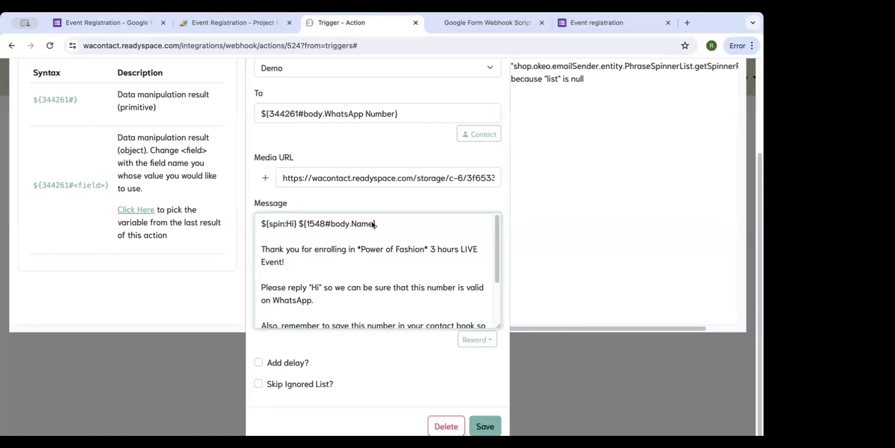
{"action": "type", "text": ","}
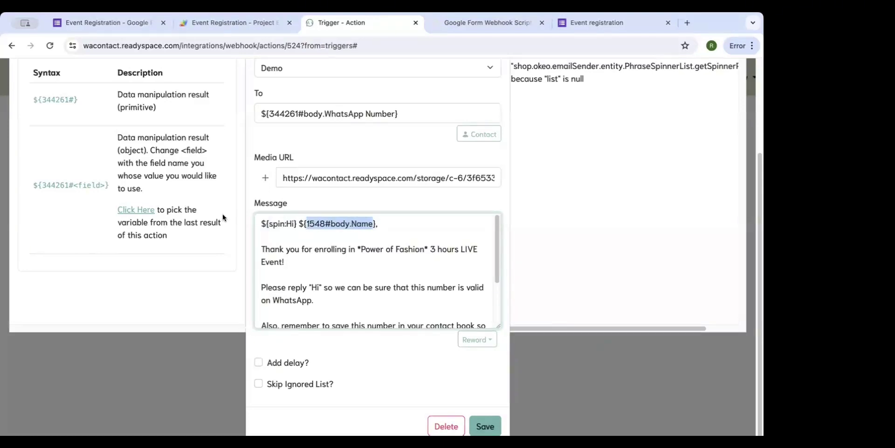
{"action": "left_click", "coordinate": [372, 224]}
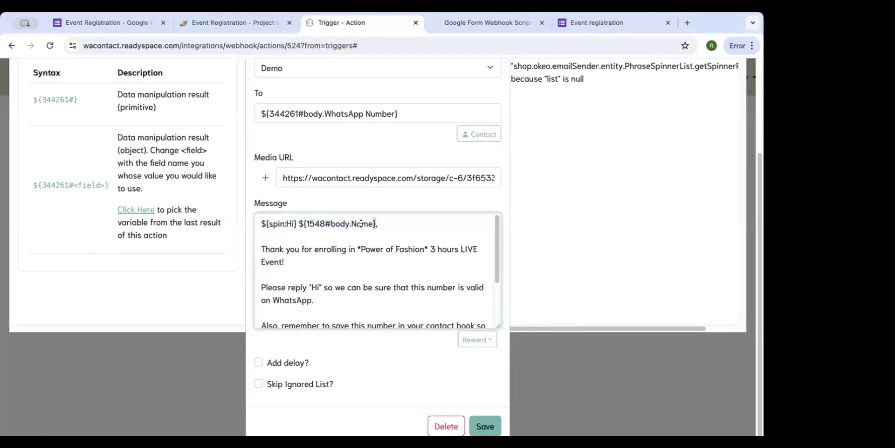
{"action": "left_click_drag", "start_coordinate": [375, 224], "coordinate": [300, 223]}
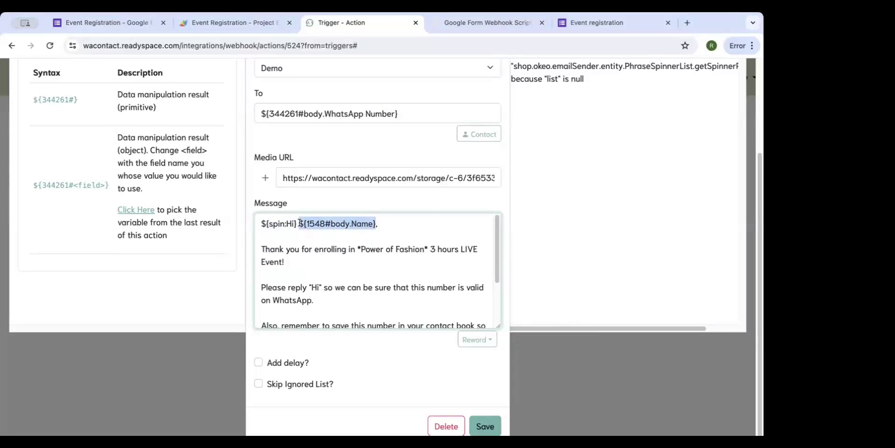
{"action": "left_click", "coordinate": [145, 211]}
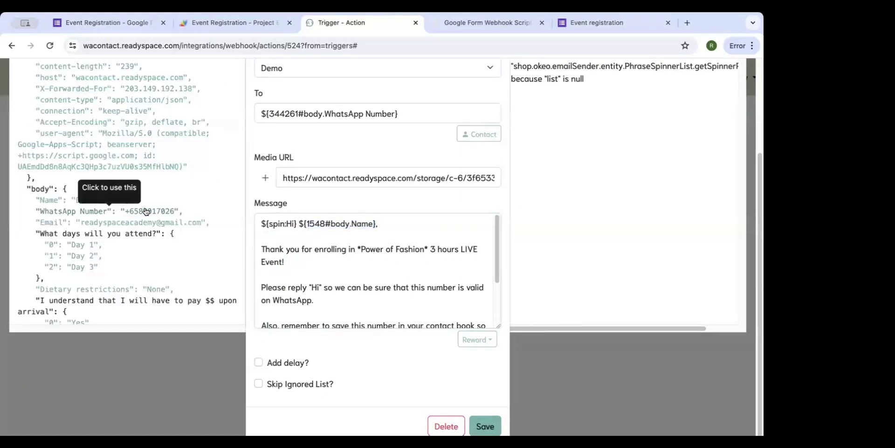
{"action": "left_click", "coordinate": [78, 200]}
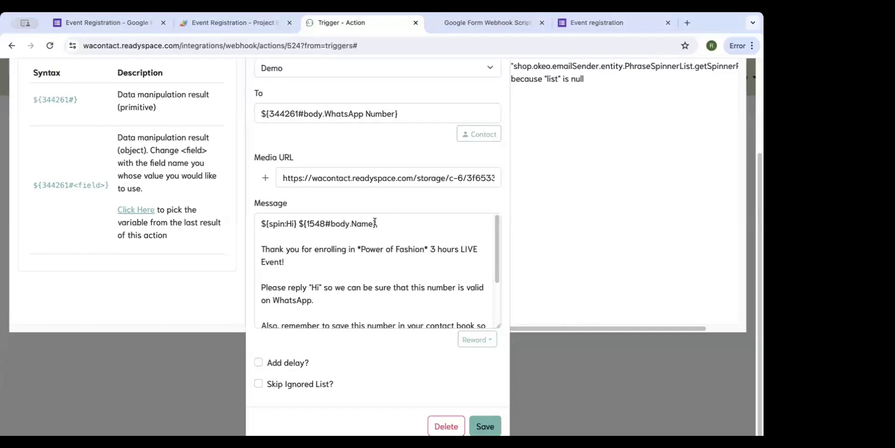
{"action": "left_click_drag", "start_coordinate": [299, 223], "coordinate": [376, 222]}
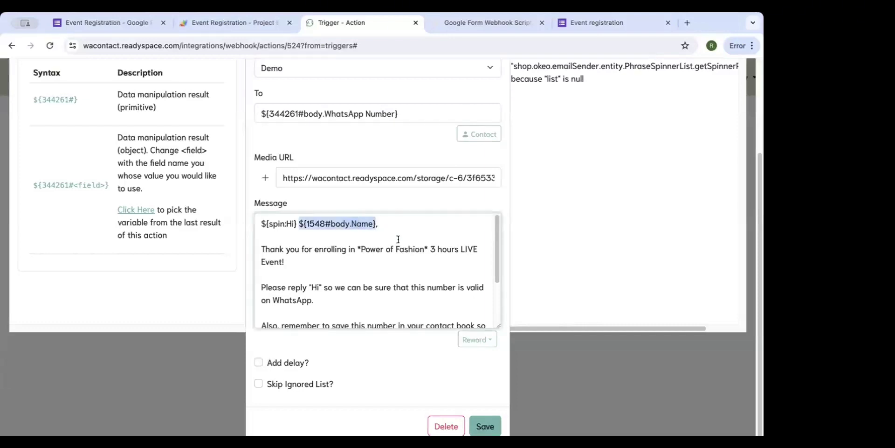
{"action": "type", "text": "${344261#body.Name}"}
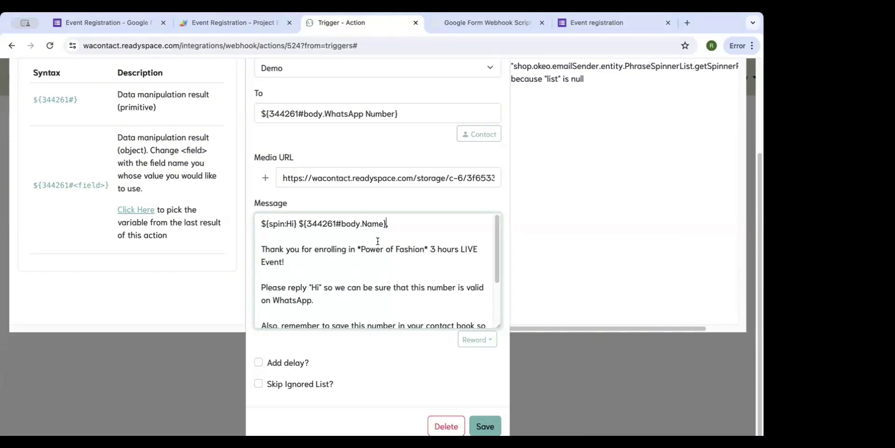
Change 'Power of Fashion' to 'Event' in the enrolment sentence.
{"action": "scroll", "coordinate": [377, 240], "scroll_direction": "down", "scroll_amount": 1}
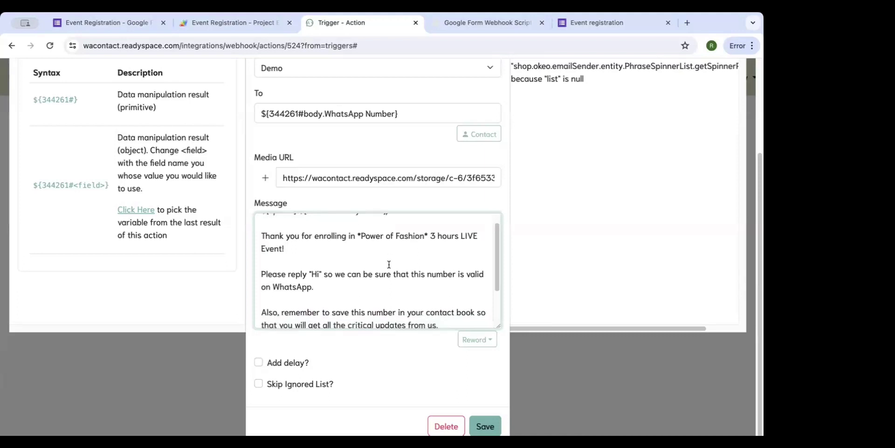
{"action": "left_click", "coordinate": [335, 248]}
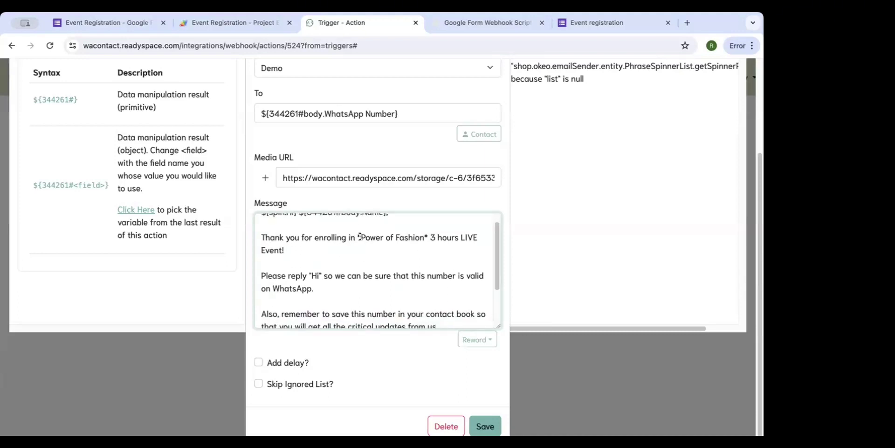
{"action": "left_click_drag", "start_coordinate": [362, 236], "coordinate": [423, 235]}
{"action": "type", "text": "Event"}
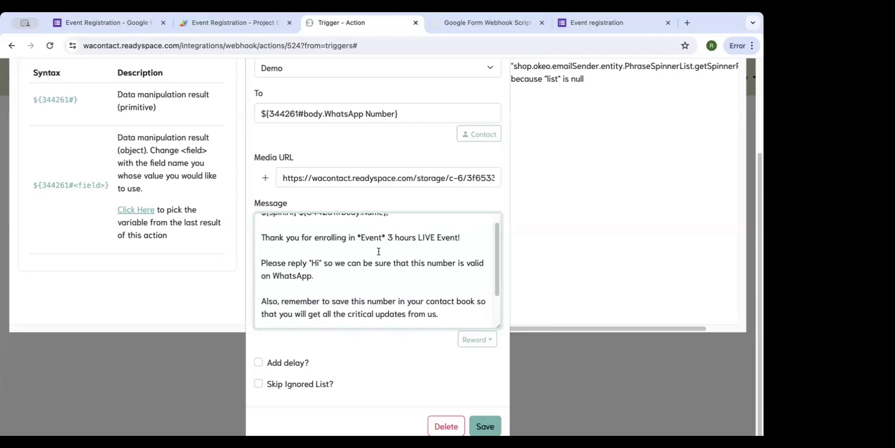
{"action": "scroll", "coordinate": [379, 252], "scroll_direction": "down", "scroll_amount": 1}
{"action": "scroll", "coordinate": [378, 252], "scroll_direction": "down", "scroll_amount": 1}
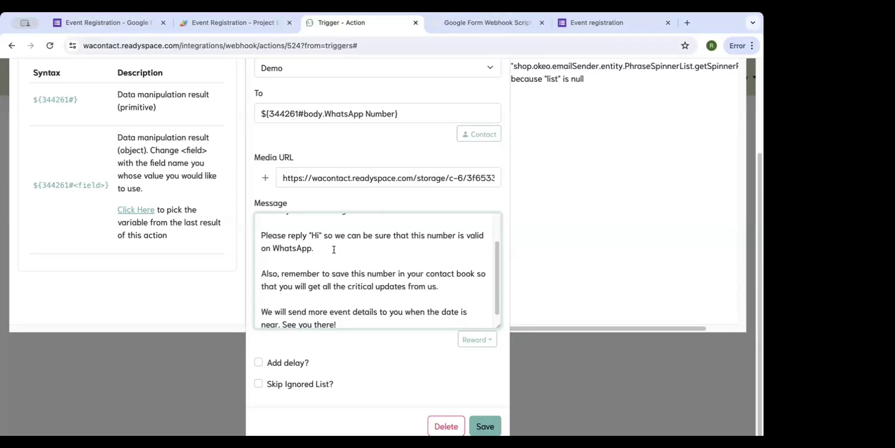
{"action": "scroll", "coordinate": [334, 249], "scroll_direction": "down", "scroll_amount": 1}
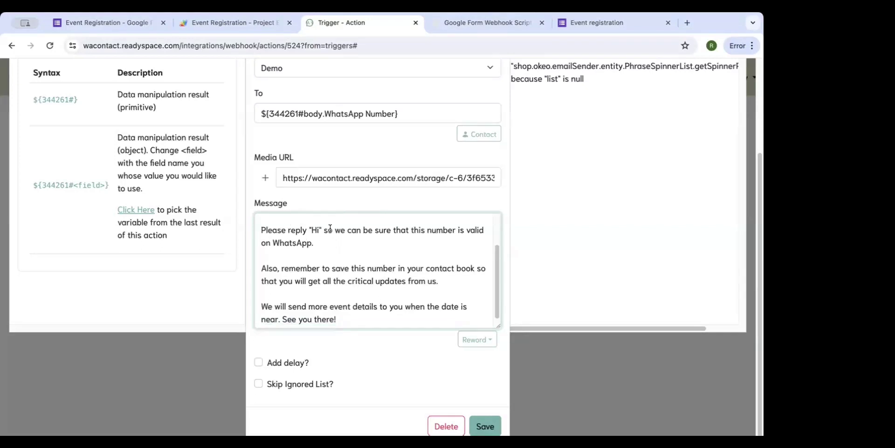
{"action": "left_click", "coordinate": [312, 254]}
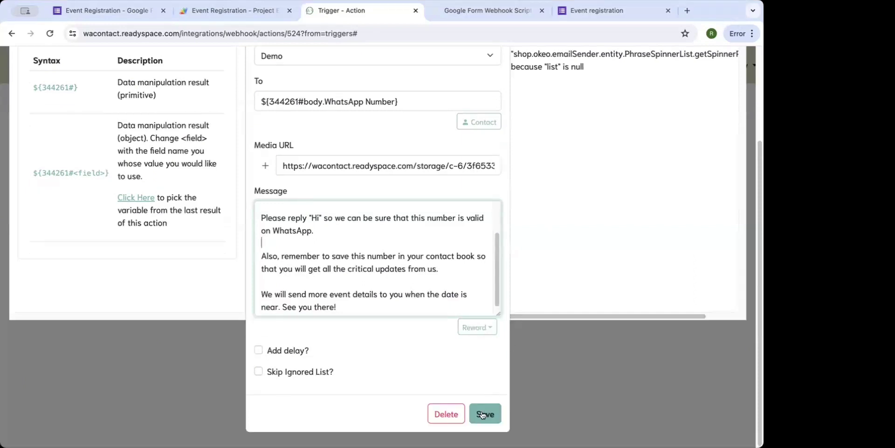
Save the Send Media action, declining to re-run the last trigger.
{"action": "left_click", "coordinate": [482, 414]}
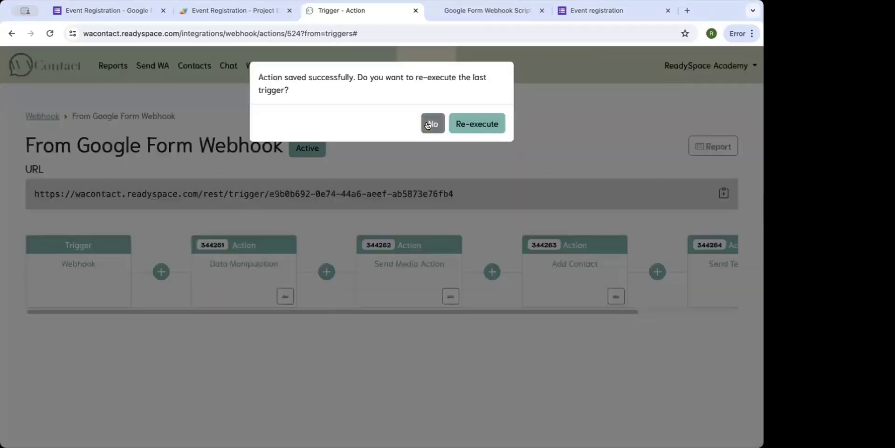
{"action": "left_click", "coordinate": [428, 124]}
{"action": "scroll", "coordinate": [403, 288], "scroll_direction": "right", "scroll_amount": 3}
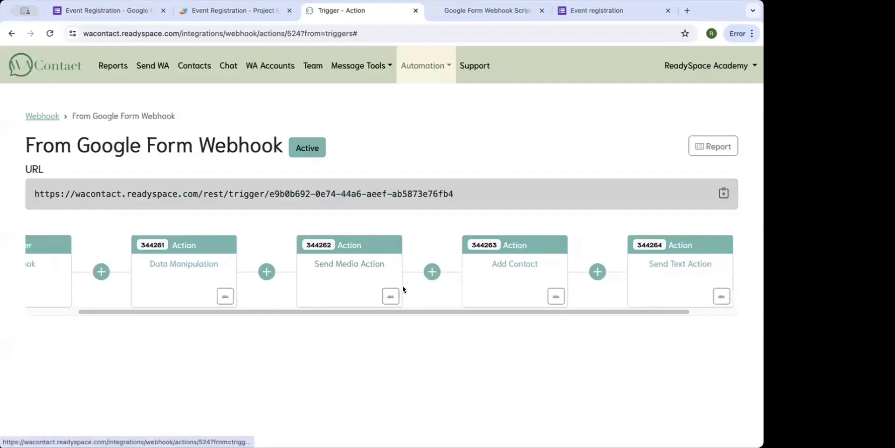
{"action": "scroll", "coordinate": [403, 289], "scroll_direction": "right", "scroll_amount": 1}
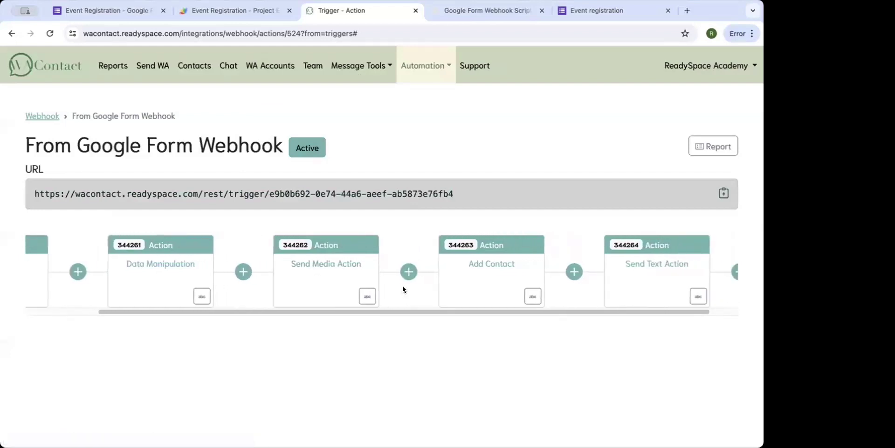
Open the Add Contact action and set its contact list to Demo Contact List.
{"action": "left_click", "coordinate": [482, 283]}
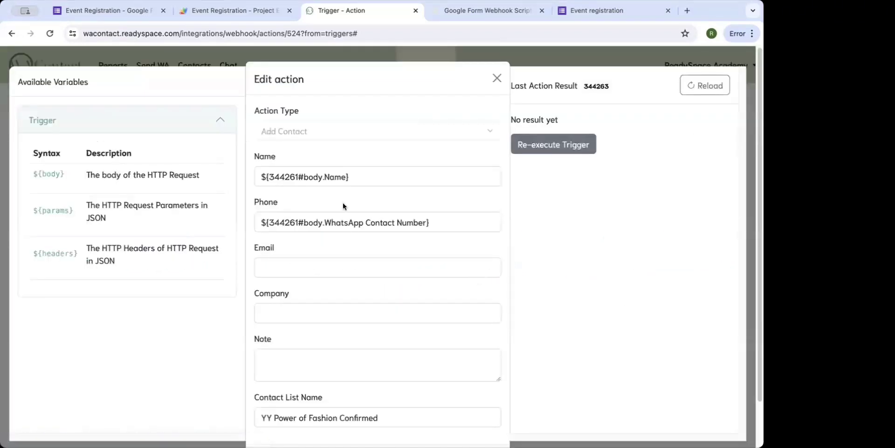
{"action": "triple_click", "coordinate": [363, 416]}
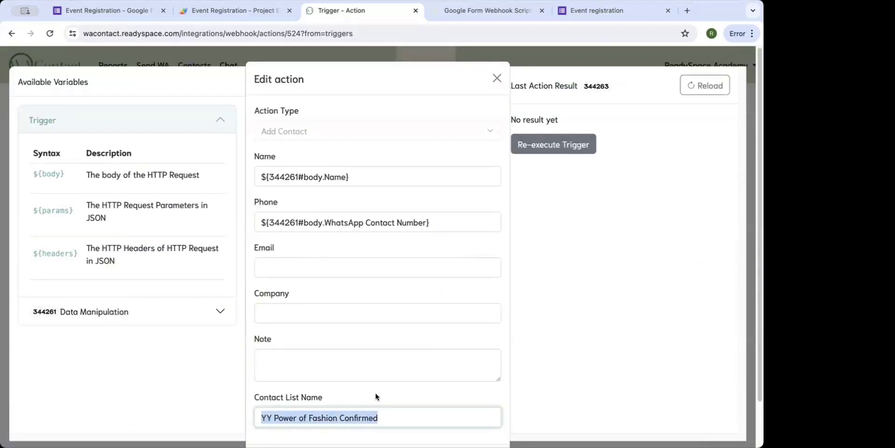
{"action": "type", "text": "Demo Cont"}
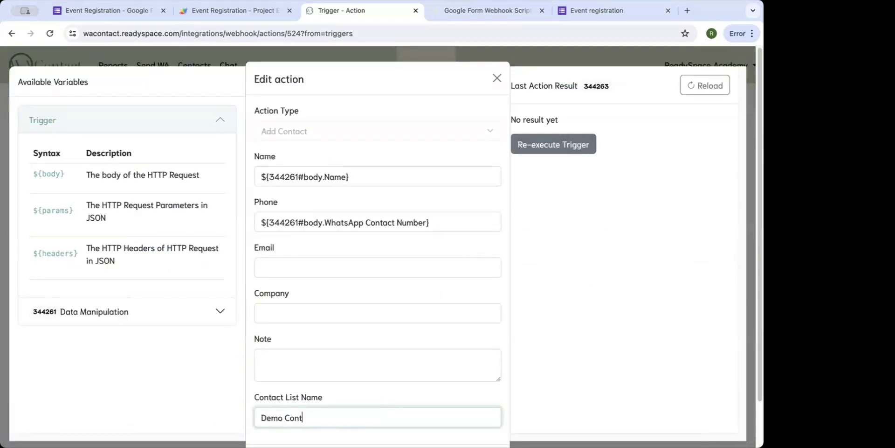
{"action": "type", "text": "act List"}
Look up the WhatsApp Number field in the Data Manipulation step's last result data.
{"action": "triple_click", "coordinate": [354, 222]}
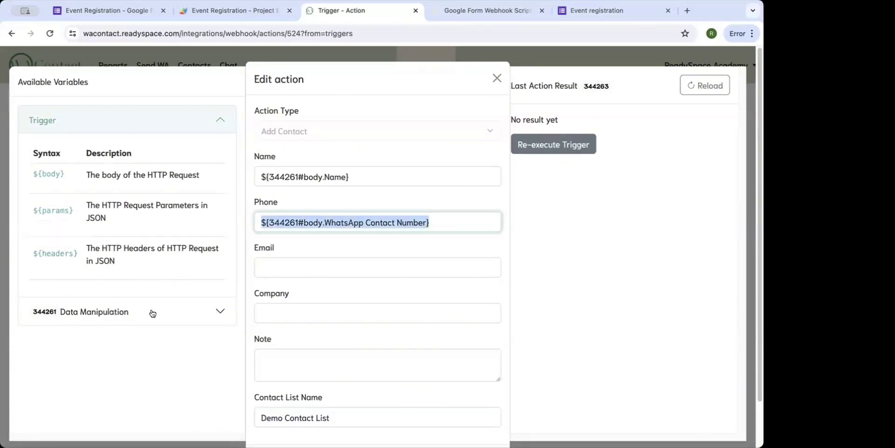
{"action": "scroll", "coordinate": [152, 313], "scroll_direction": "down", "scroll_amount": 1}
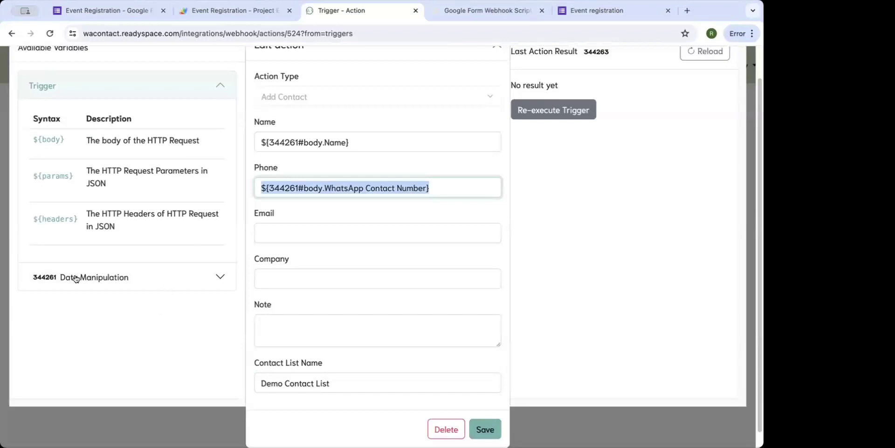
{"action": "left_click", "coordinate": [220, 278]}
{"action": "left_click", "coordinate": [136, 284]}
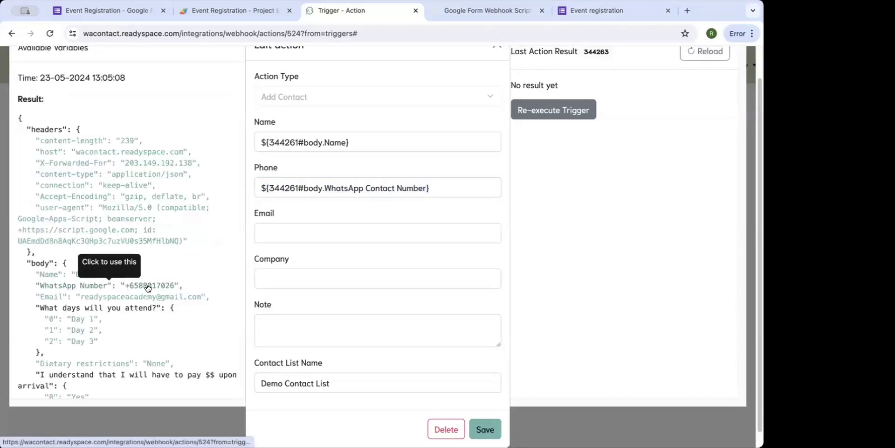
{"action": "scroll", "coordinate": [149, 247], "scroll_direction": "down", "scroll_amount": 2}
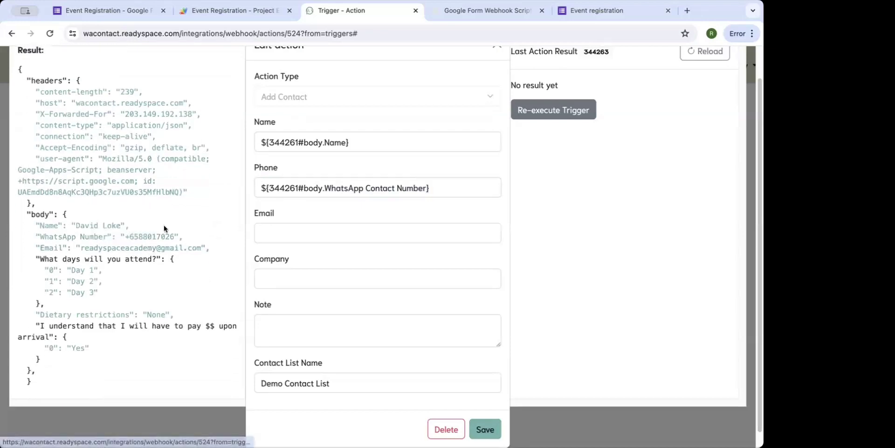
{"action": "left_click", "coordinate": [97, 227]}
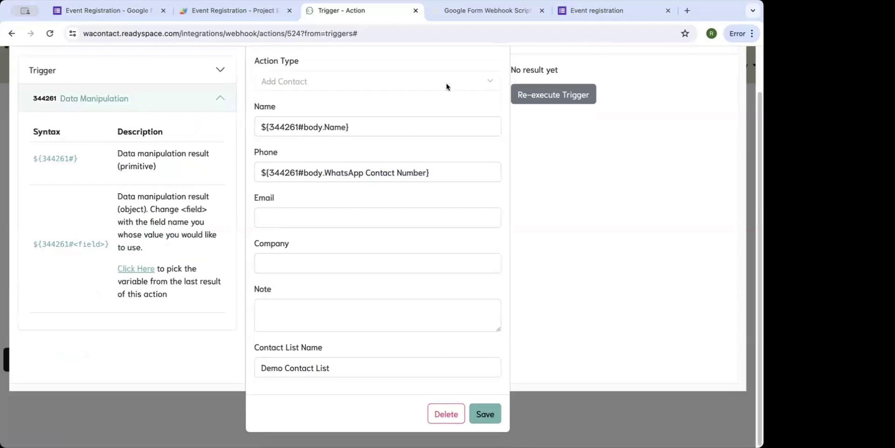
{"action": "left_click", "coordinate": [367, 127]}
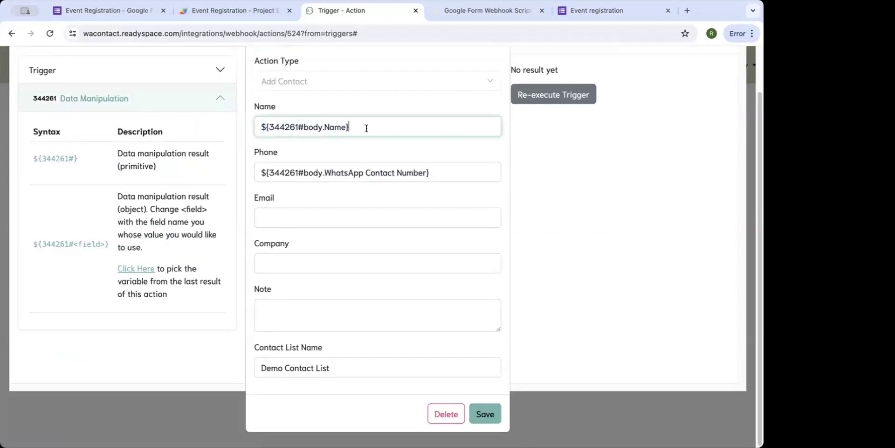
{"action": "left_click", "coordinate": [135, 269]}
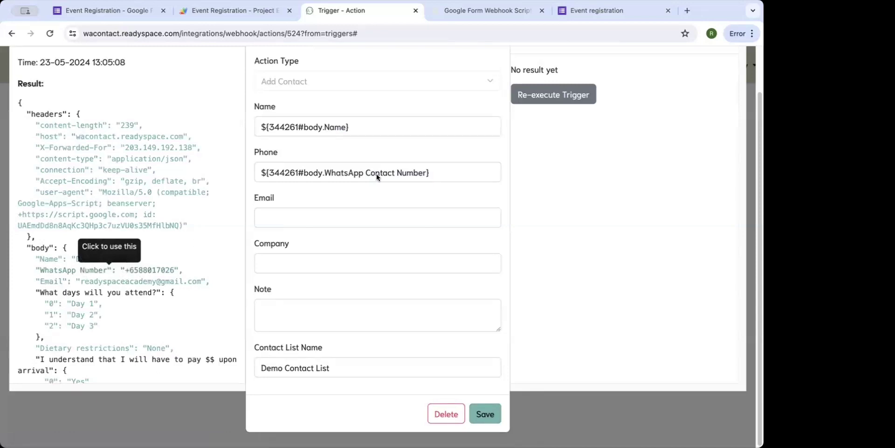
Paste ${344261#body.WhatsApp Number} into the Phone field and save the Add Contact action.
{"action": "triple_click", "coordinate": [395, 170]}
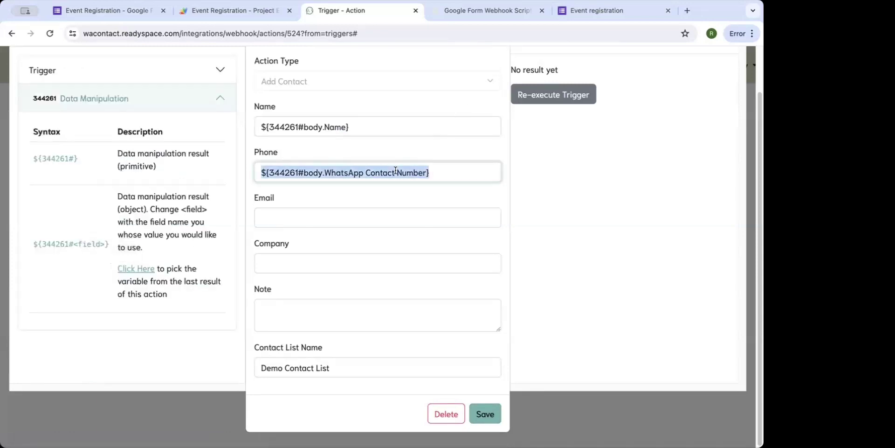
{"action": "type", "text": "${344261#body.WhatsApp Number}"}
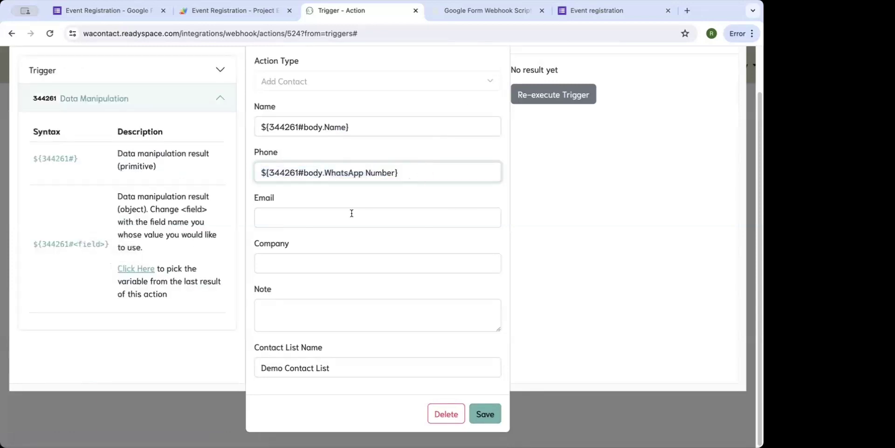
{"action": "triple_click", "coordinate": [349, 367]}
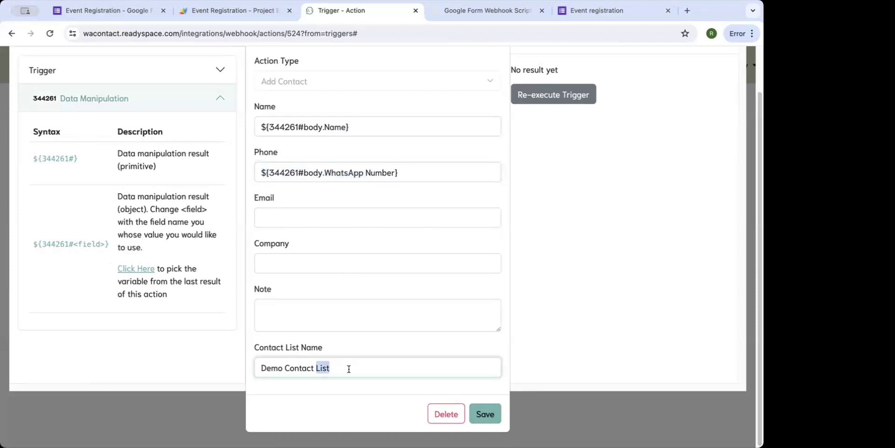
{"action": "left_click", "coordinate": [414, 175]}
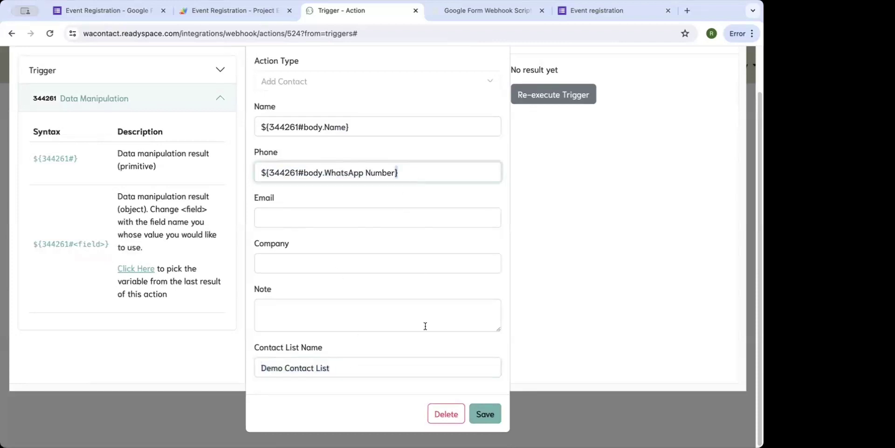
{"action": "left_click", "coordinate": [486, 414]}
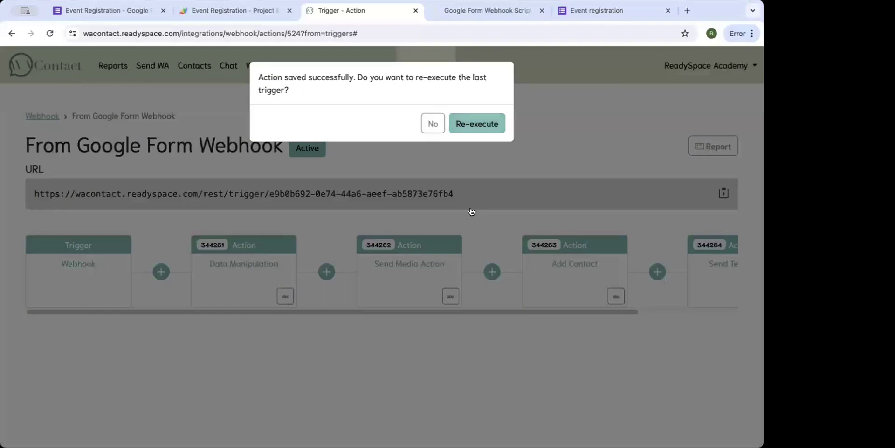
Re-execute the last trigger, re-save Add Contact, run it again, and close the editor.
{"action": "left_click", "coordinate": [471, 125]}
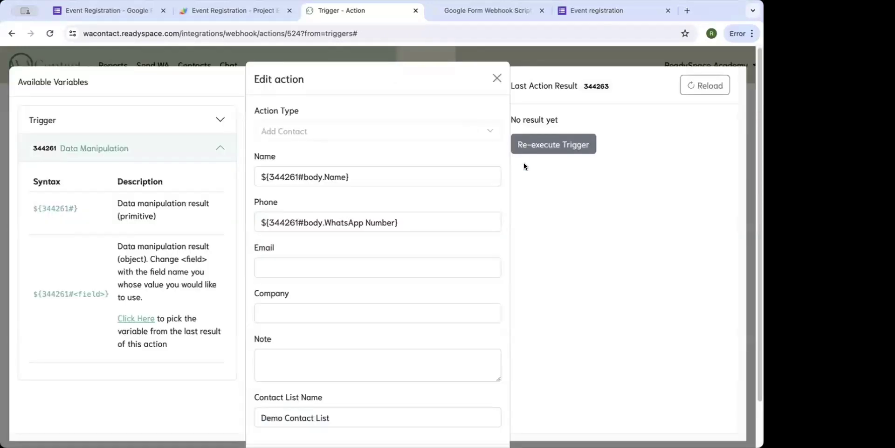
{"action": "scroll", "coordinate": [563, 205], "scroll_direction": "down", "scroll_amount": 2}
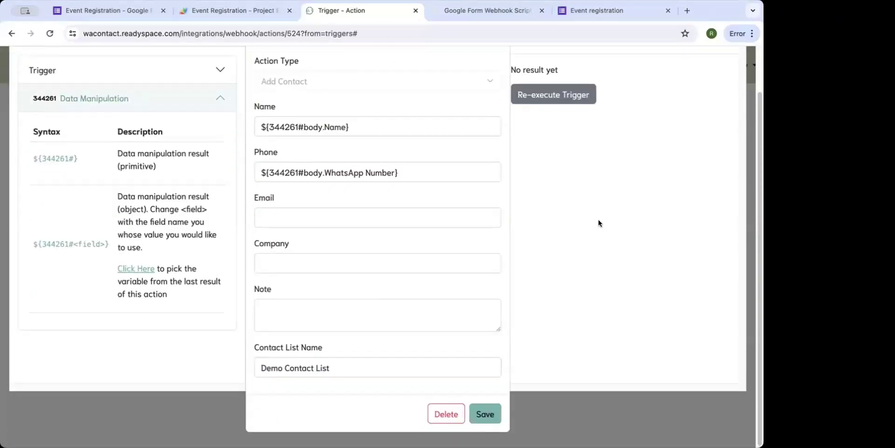
{"action": "scroll", "coordinate": [598, 219], "scroll_direction": "up", "scroll_amount": 2}
{"action": "left_click", "coordinate": [705, 85]}
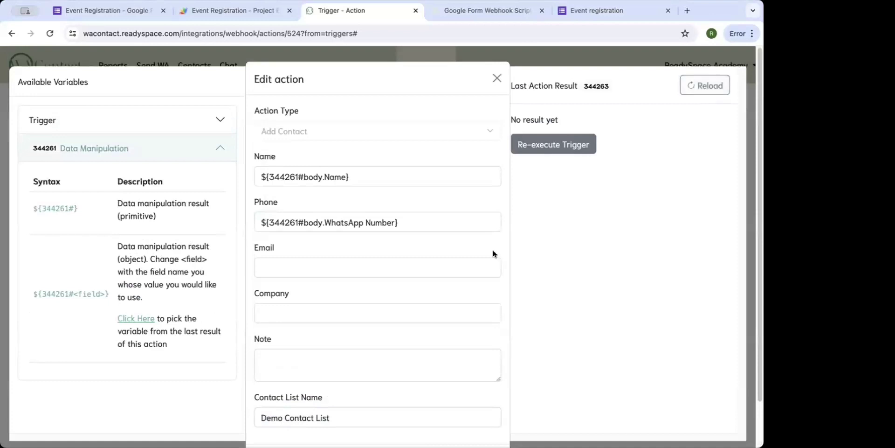
{"action": "scroll", "coordinate": [489, 289], "scroll_direction": "down", "scroll_amount": 2}
{"action": "left_click", "coordinate": [483, 413]}
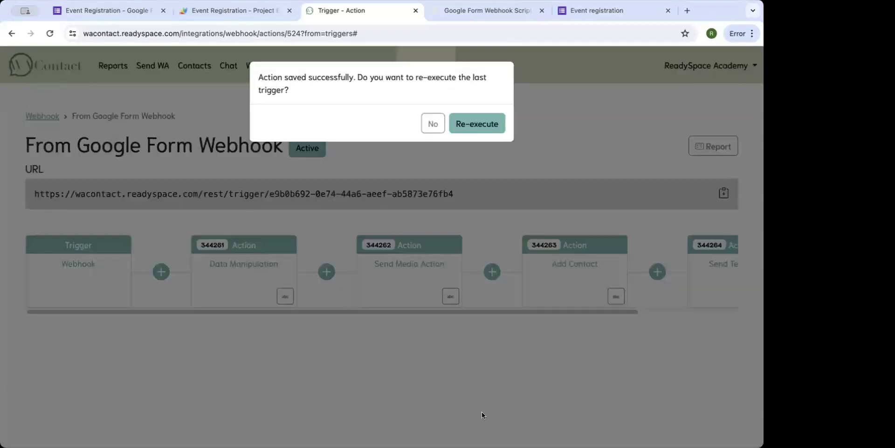
{"action": "left_click", "coordinate": [471, 122]}
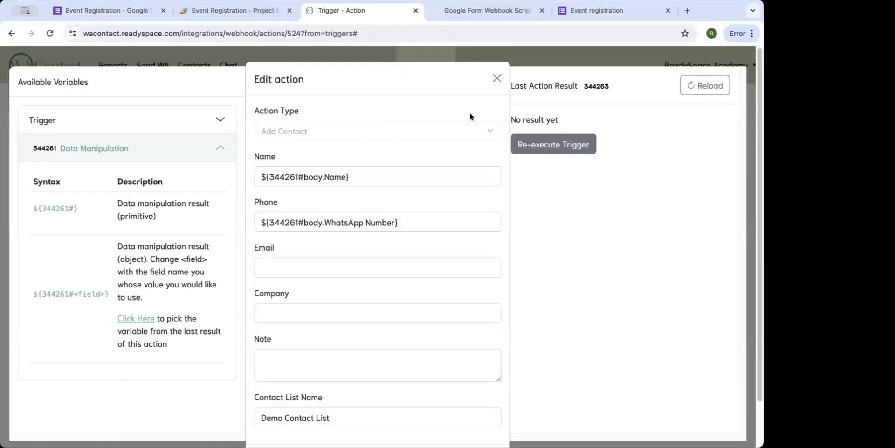
{"action": "left_click", "coordinate": [496, 84]}
Check the Send Media action's last result, then close its editor.
{"action": "left_click", "coordinate": [412, 265]}
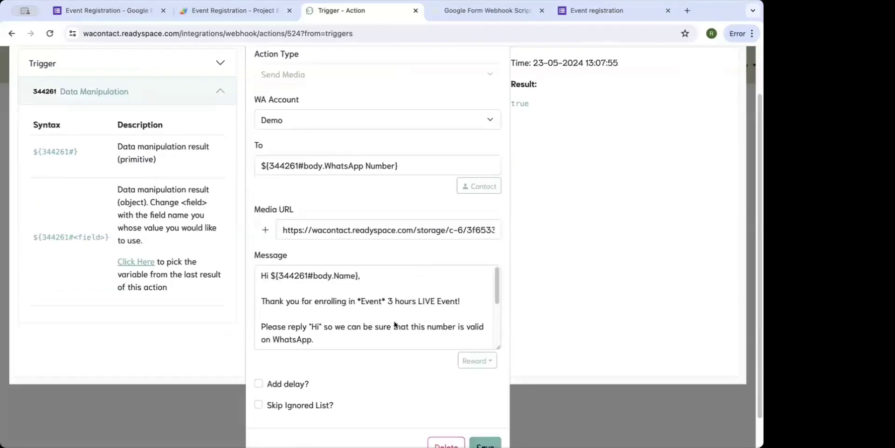
{"action": "left_click", "coordinate": [519, 158]}
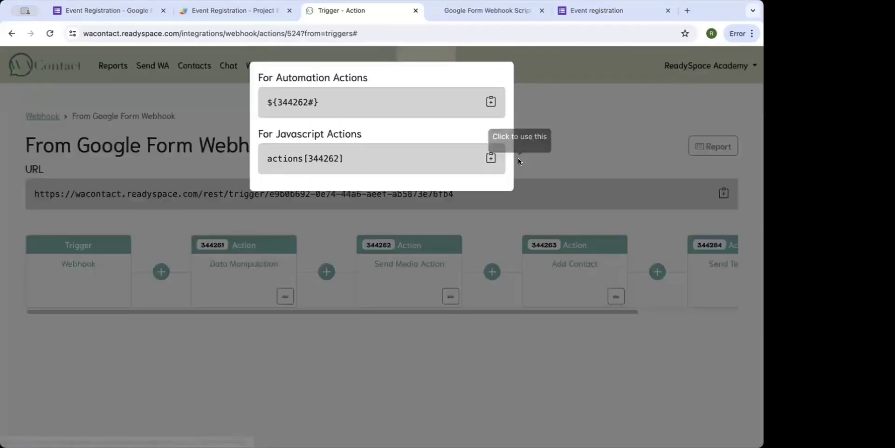
{"action": "left_click", "coordinate": [518, 160]}
{"action": "left_click", "coordinate": [414, 287]}
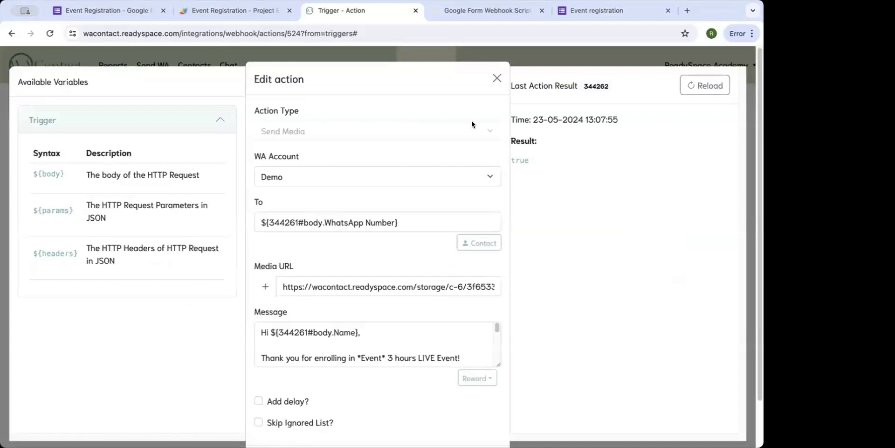
{"action": "left_click", "coordinate": [497, 78]}
Check the Add Contact action's result and Phone value, then close its editor.
{"action": "left_click", "coordinate": [542, 266]}
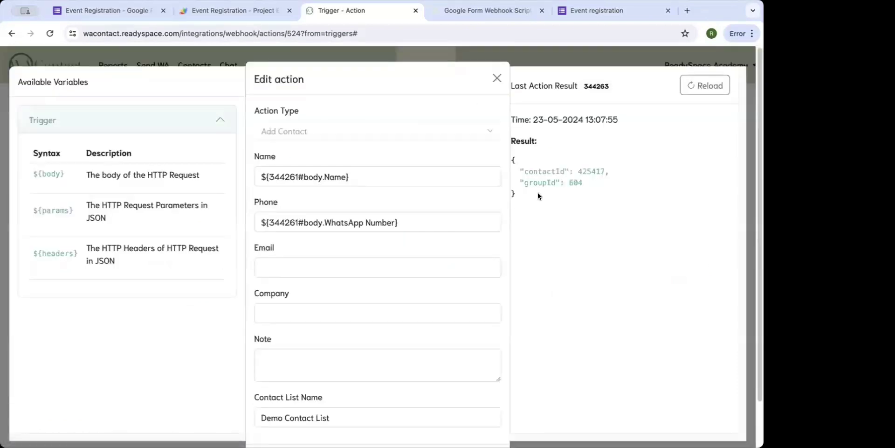
{"action": "left_click", "coordinate": [402, 214]}
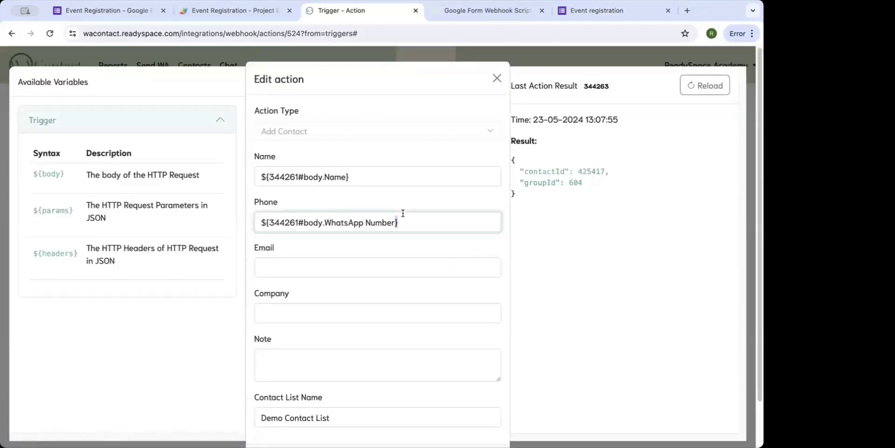
{"action": "key", "text": "super+a"}
{"action": "scroll", "coordinate": [354, 226], "scroll_direction": "down", "scroll_amount": 2}
{"action": "scroll", "coordinate": [354, 226], "scroll_direction": "up", "scroll_amount": 2}
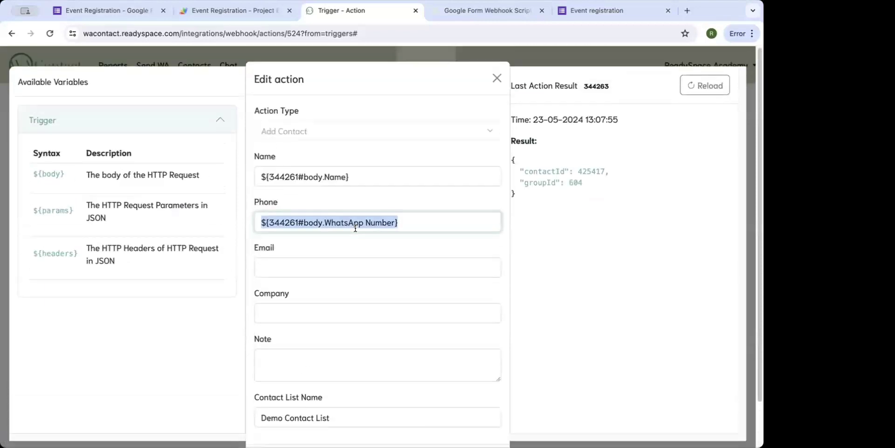
{"action": "left_click", "coordinate": [497, 77]}
{"action": "left_click", "coordinate": [194, 66]}
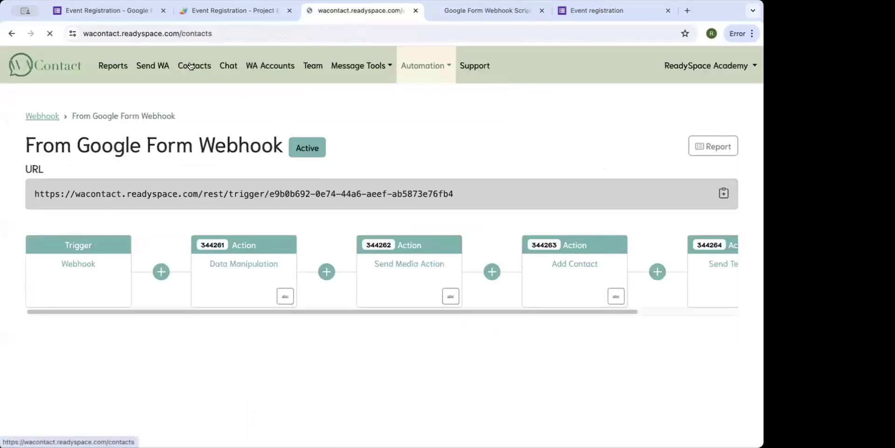
{"action": "left_click", "coordinate": [94, 112]}
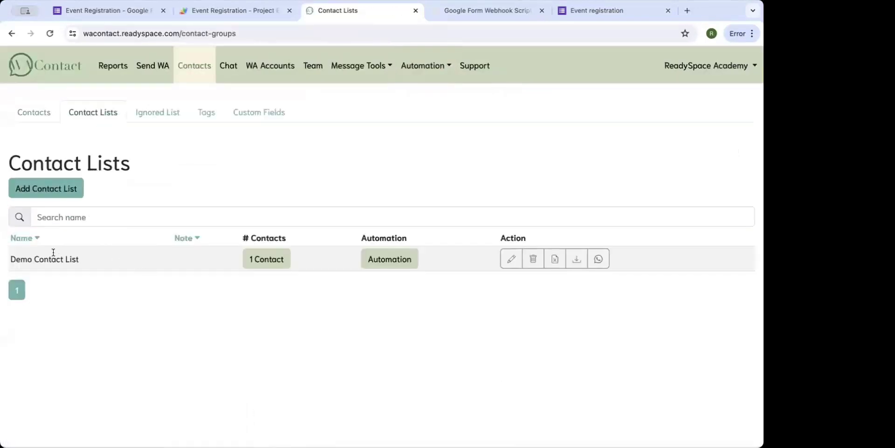
{"action": "left_click", "coordinate": [270, 263]}
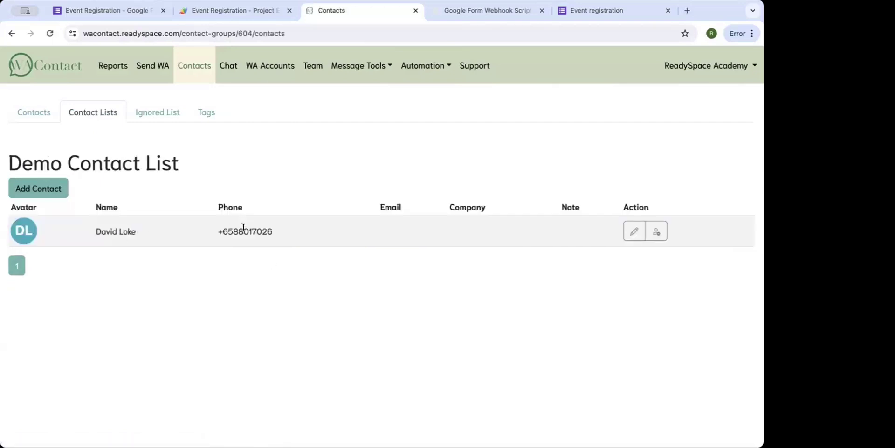
{"action": "left_click", "coordinate": [102, 113]}
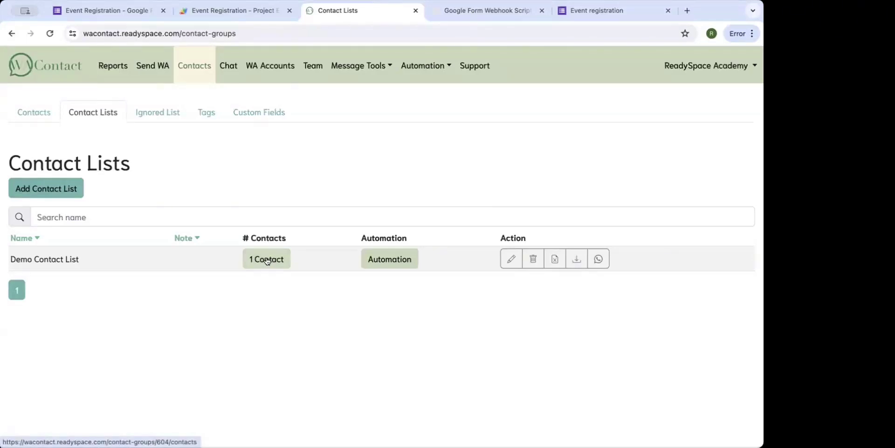
{"action": "left_click", "coordinate": [599, 257]}
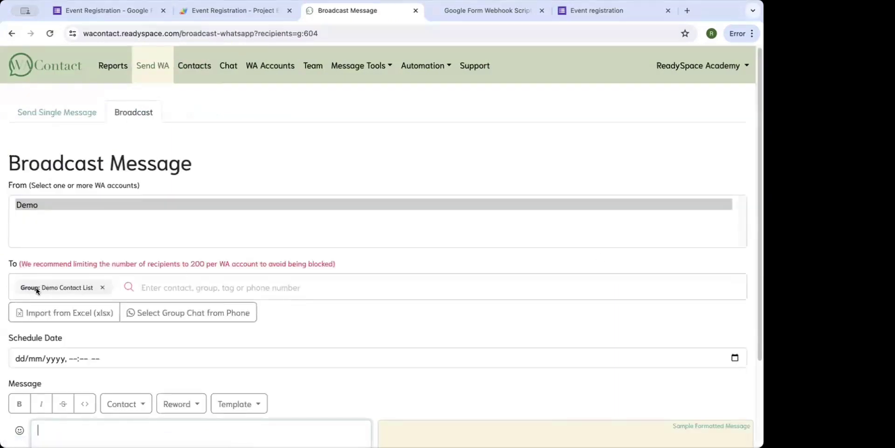
{"action": "scroll", "coordinate": [82, 287], "scroll_direction": "down", "scroll_amount": 3}
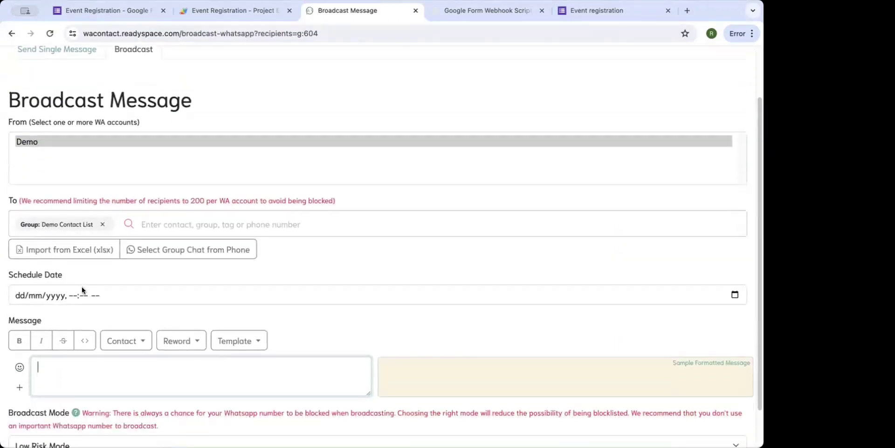
{"action": "left_click", "coordinate": [80, 317]}
{"action": "type", "text": "Hi"}
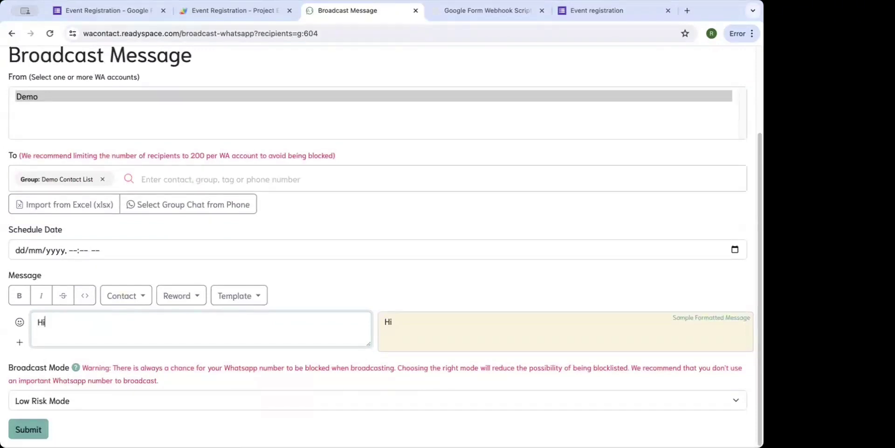
{"action": "scroll", "coordinate": [378, 224], "scroll_direction": "up", "scroll_amount": 3}
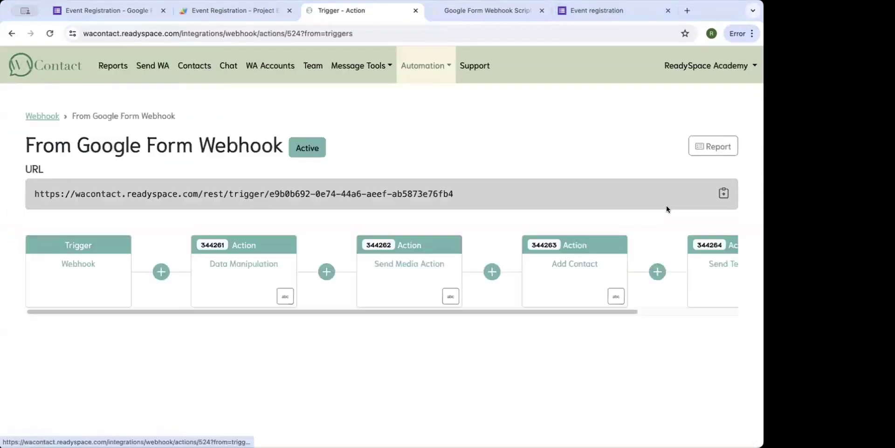
{"action": "scroll", "coordinate": [469, 272], "scroll_direction": "right", "scroll_amount": 5}
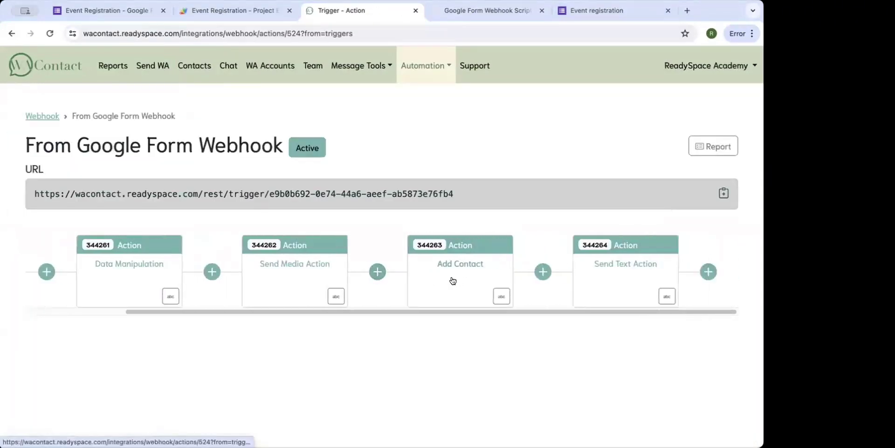
Replace the Send Text recipient with the admin's +65 phone number and review the message.
{"action": "left_click", "coordinate": [611, 282]}
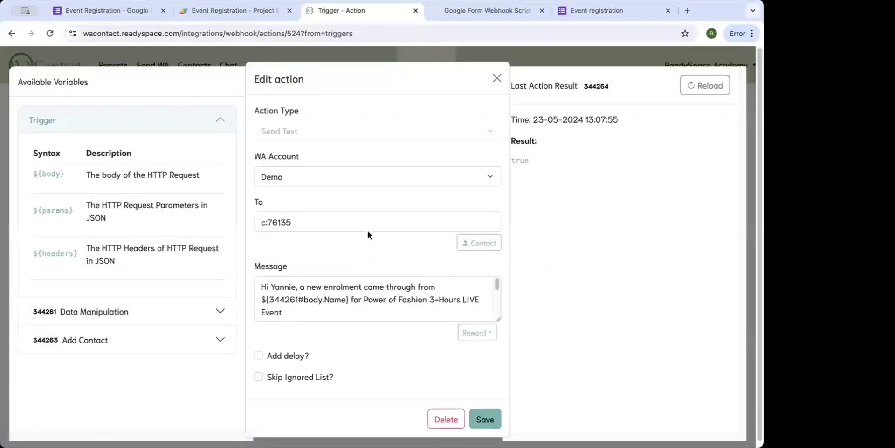
{"action": "triple_click", "coordinate": [369, 220]}
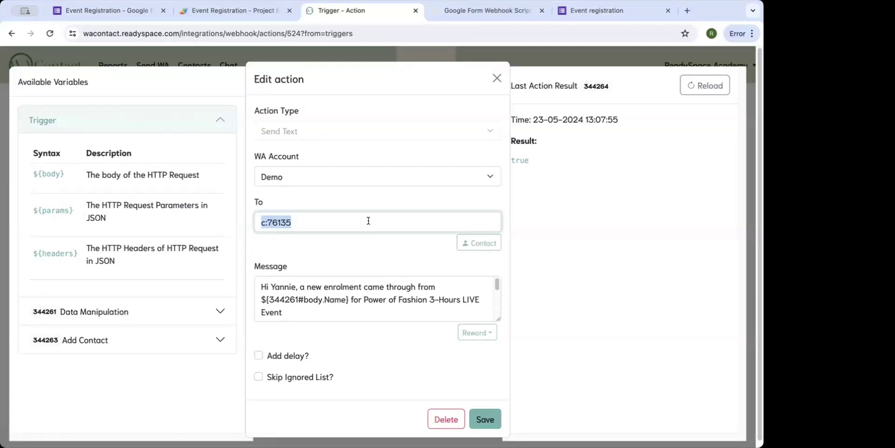
{"action": "type", "text": "+65xxxx"}
{"action": "scroll", "coordinate": [327, 289], "scroll_direction": "down", "scroll_amount": 3}
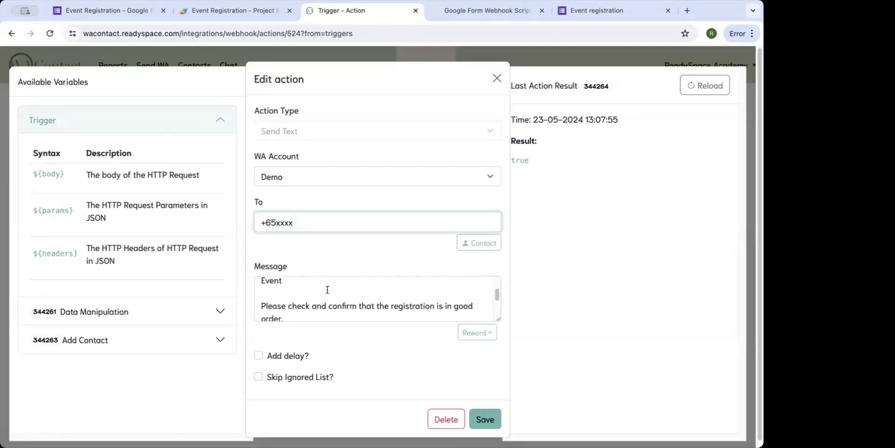
{"action": "scroll", "coordinate": [327, 289], "scroll_direction": "down", "scroll_amount": 3}
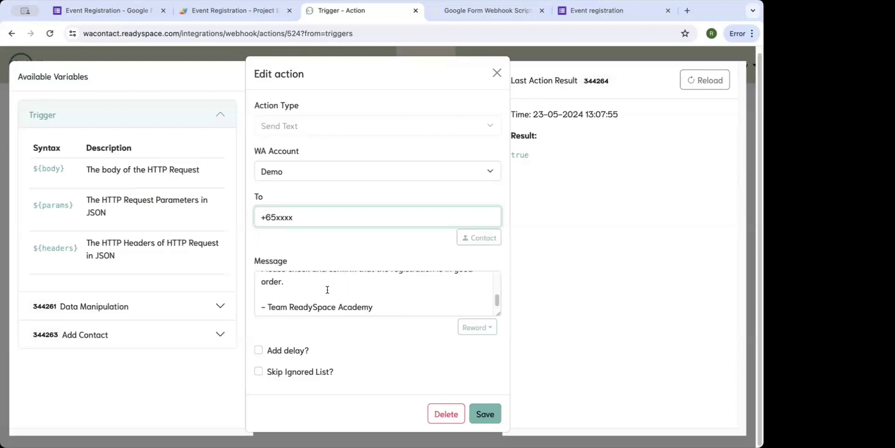
{"action": "scroll", "coordinate": [328, 289], "scroll_direction": "up", "scroll_amount": 3}
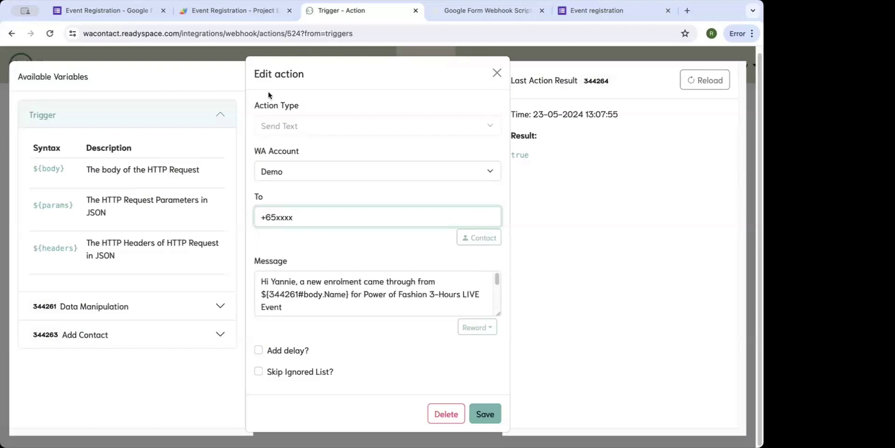